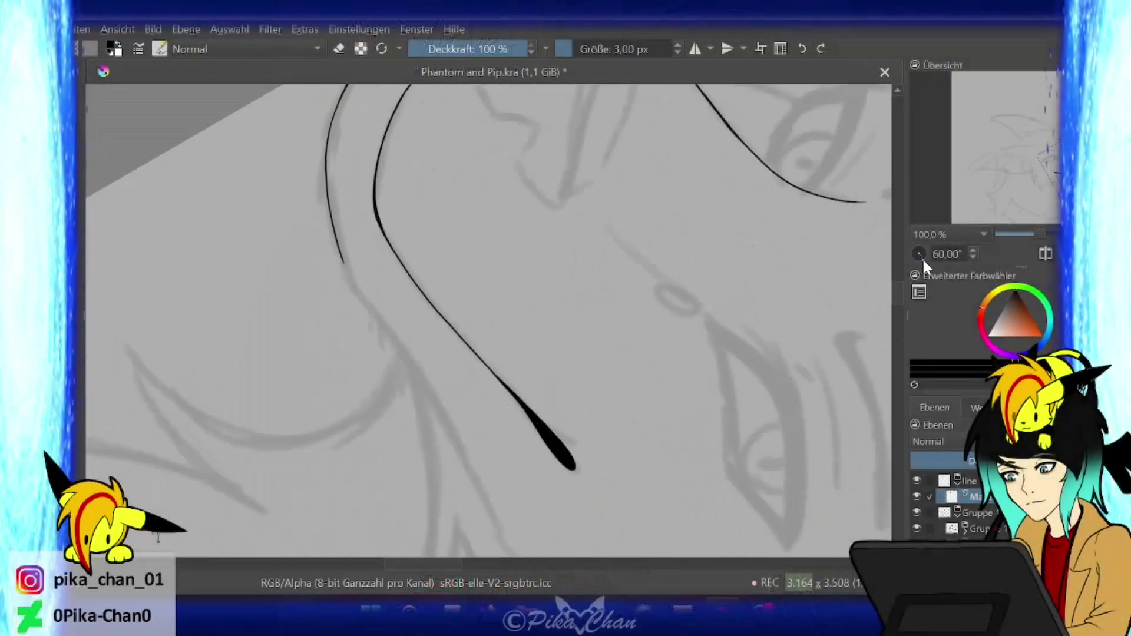
- Ink the wolf's lower jaw line from the chin towards the cheek, plus the first fur tuft beneath it
{"action": "left_click", "coordinate": [1024, 178]}
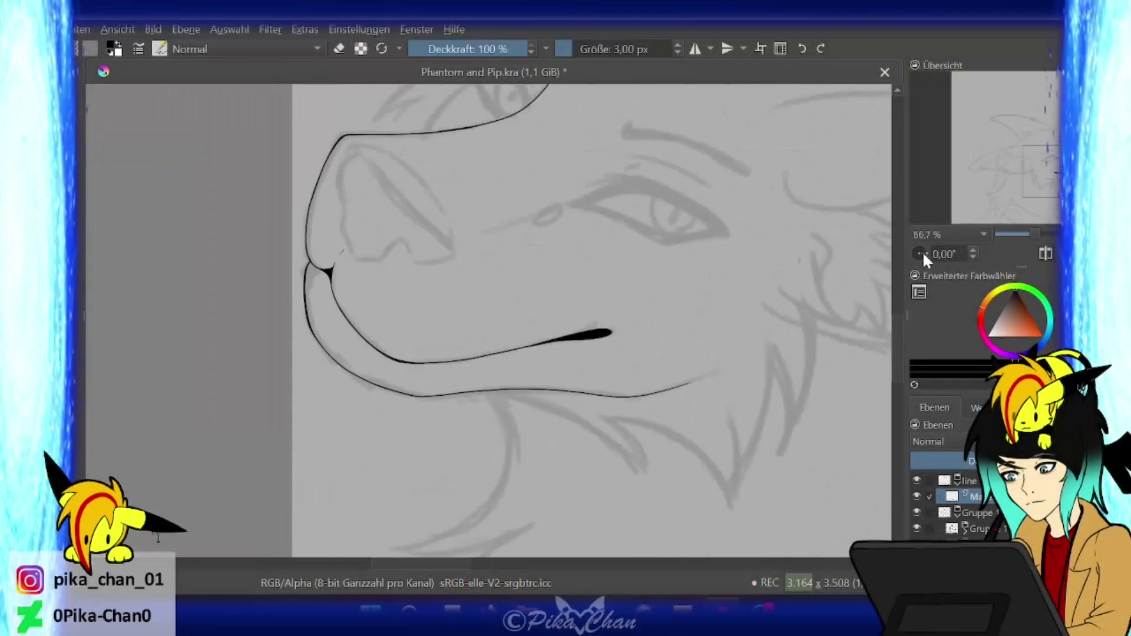
{"action": "left_click", "coordinate": [920, 253]}
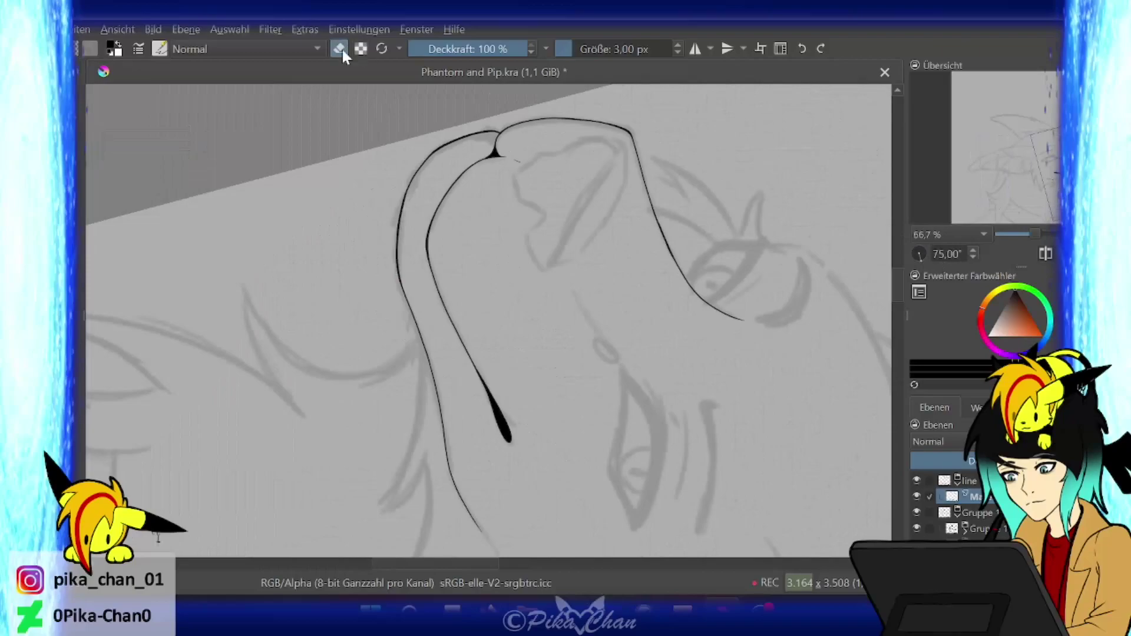
{"action": "key", "text": "5"}
{"action": "key", "text": "4"}
{"action": "key", "text": "4"}
{"action": "key", "text": "4"}
{"action": "key", "text": "4"}
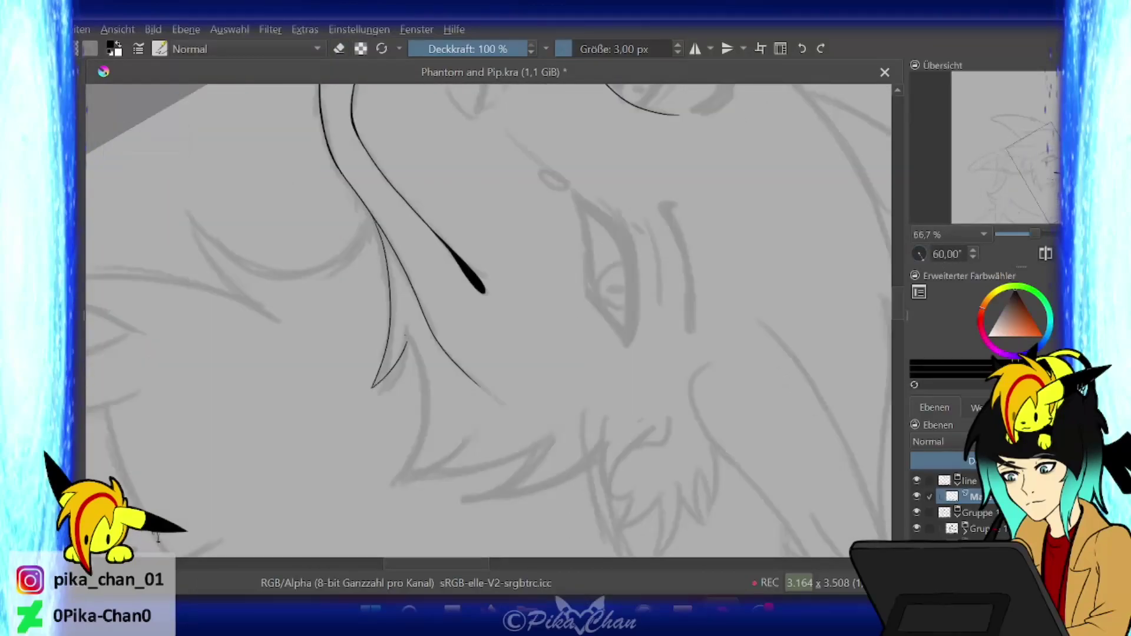
- Ink the pointed cheek fur tufts from under the jaw up towards the ear
{"action": "key", "text": "5"}
{"action": "key", "text": "4"}
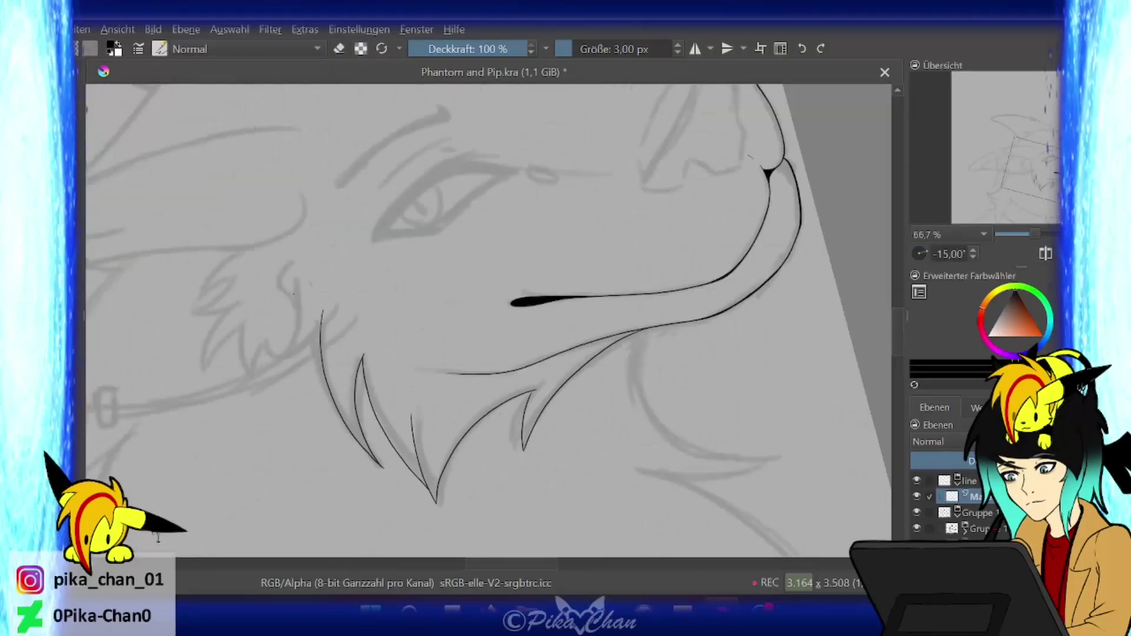
{"action": "key", "text": "5"}
{"action": "key", "text": "1"}
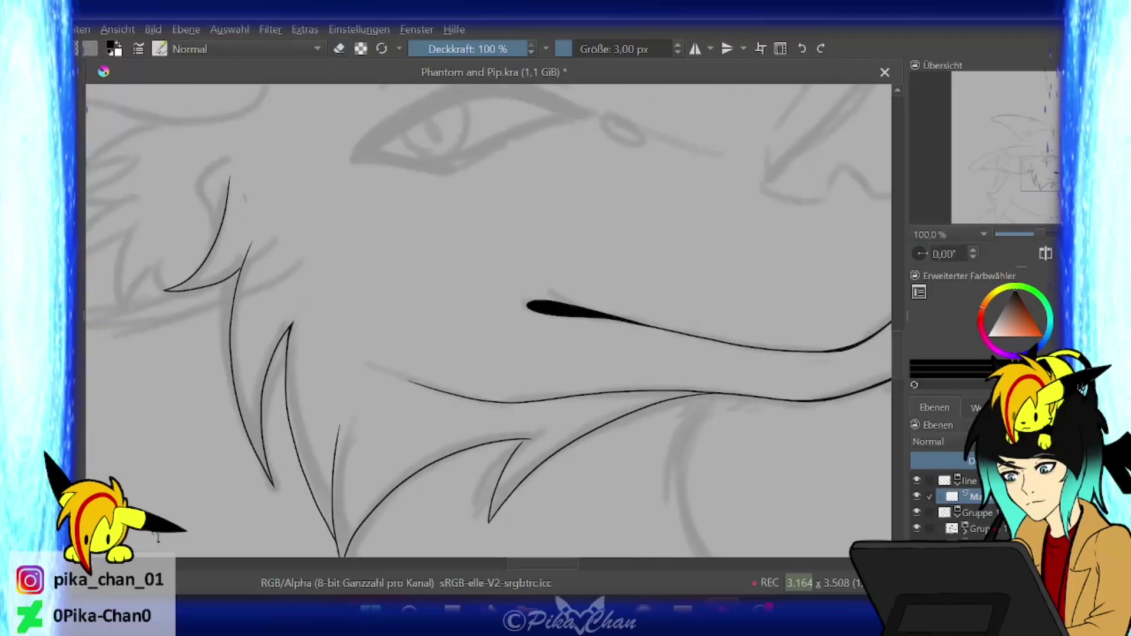
{"action": "left_click_drag", "start_coordinate": [1003, 177], "coordinate": [1000, 183]}
{"action": "key", "text": "m"}
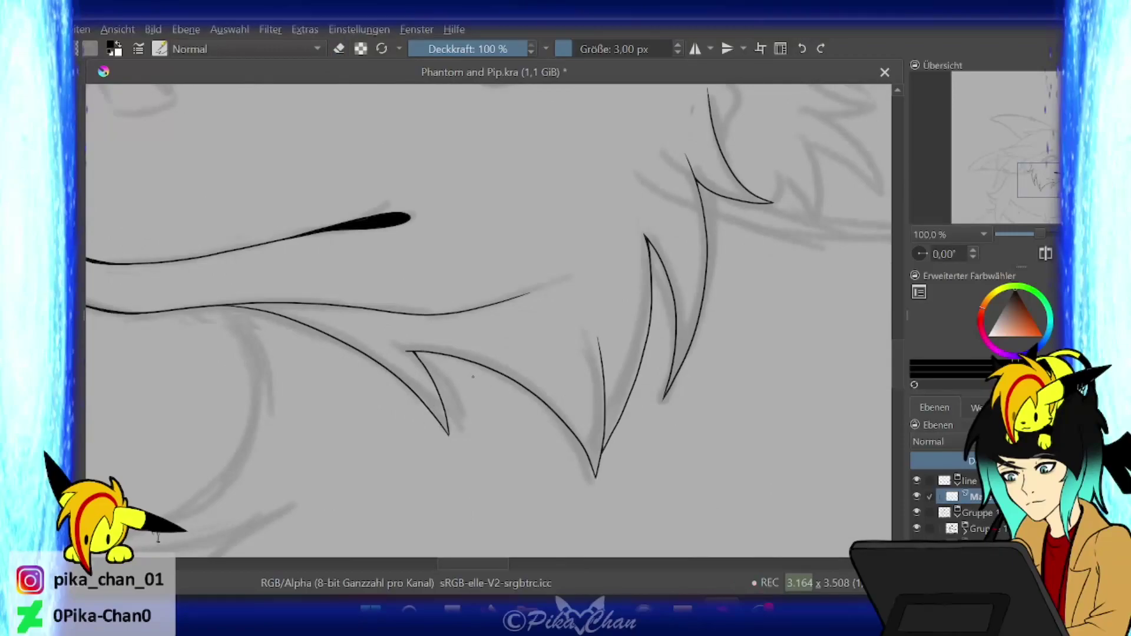
- Thicken the line where the cheek fur branches off the lower jaw
{"action": "key", "text": "4"}
{"action": "key", "text": "4"}
{"action": "key", "text": "4"}
{"action": "key", "text": "4"}
{"action": "key", "text": "4"}
{"action": "key", "text": "6"}
{"action": "key", "text": "6"}
{"action": "key", "text": "6"}
{"action": "key", "text": "6"}
{"action": "key", "text": "6"}
{"action": "key", "text": "6"}
{"action": "key", "text": "6"}
{"action": "key", "text": "6"}
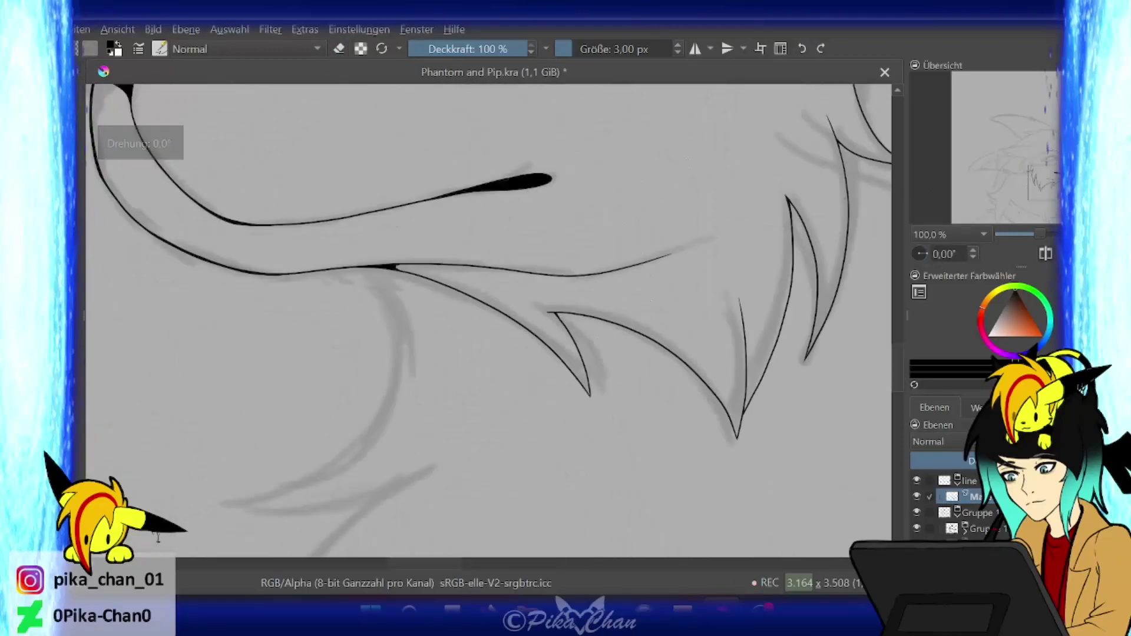
- Add line weight to the curved underside of the chin and lower jaw
{"action": "key", "text": "minus"}
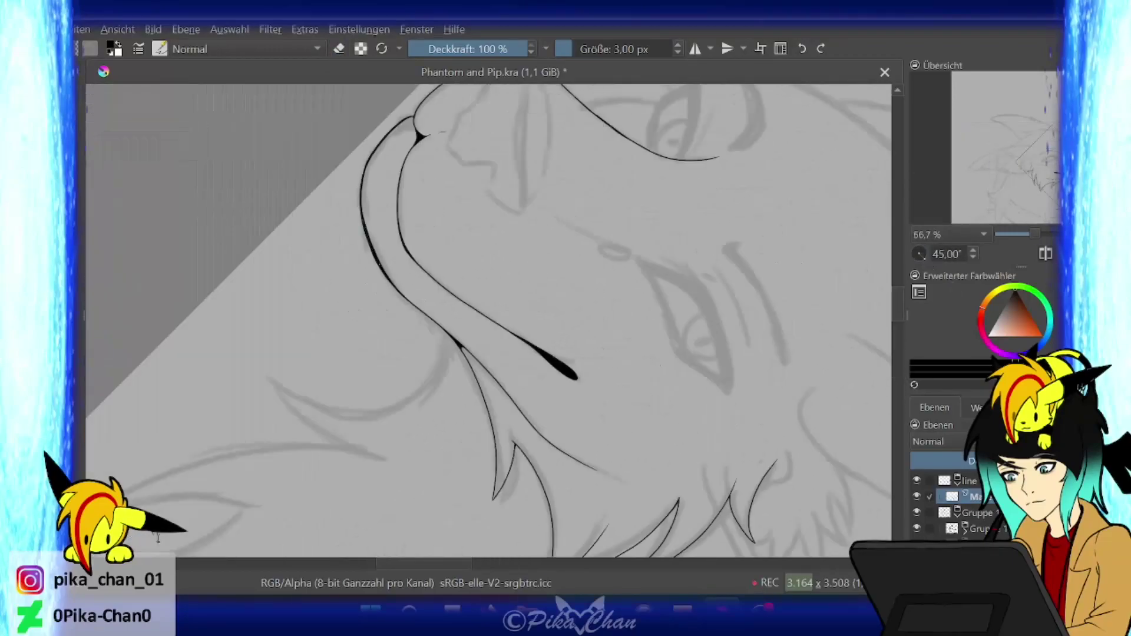
{"action": "key", "text": "4"}
{"action": "key", "text": "4"}
{"action": "key", "text": "4"}
{"action": "key", "text": "4"}
{"action": "key", "text": "4"}
{"action": "key", "text": "4"}
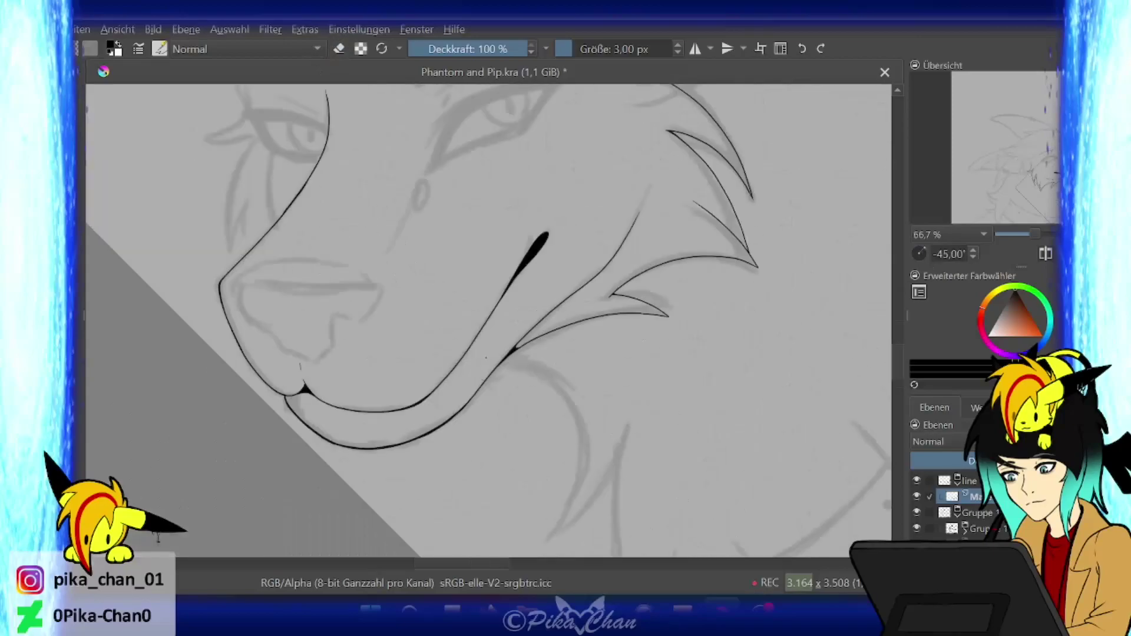
- Ink the short line running from the near eye down onto the muzzle
{"action": "key", "text": "5"}
{"action": "left_click", "coordinate": [960, 171]}
{"action": "left_click_drag", "start_coordinate": [960, 171], "coordinate": [1005, 182]}
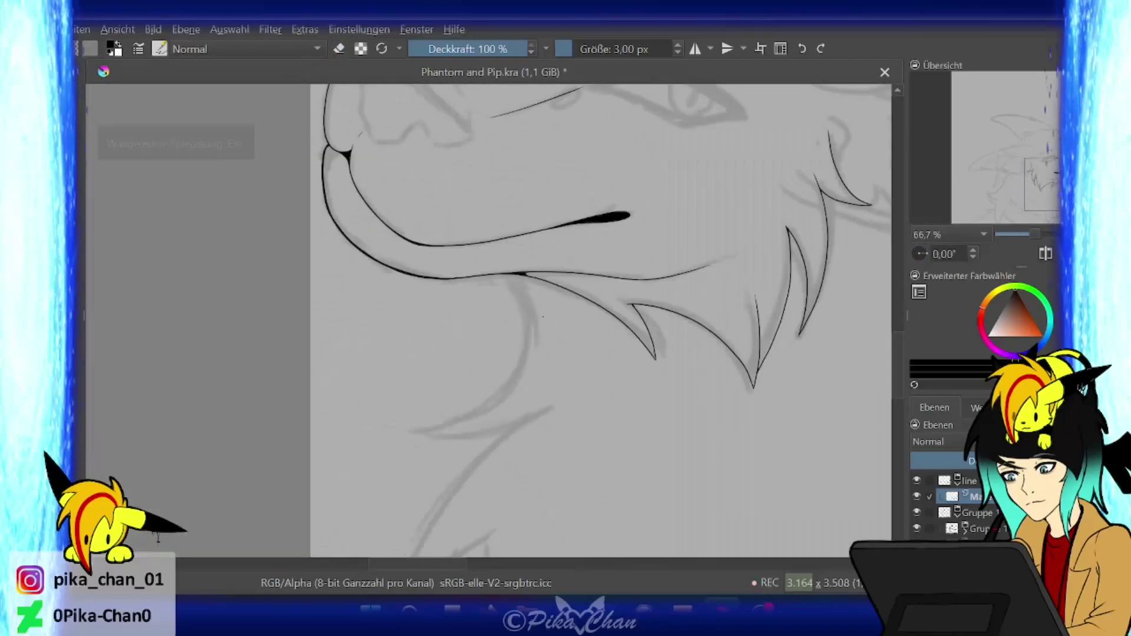
- Ink the throat curve, its chest tuft and the long chest fur contour down to the canvas edge
{"action": "key", "text": "4"}
{"action": "key", "text": "4"}
{"action": "key", "text": "4"}
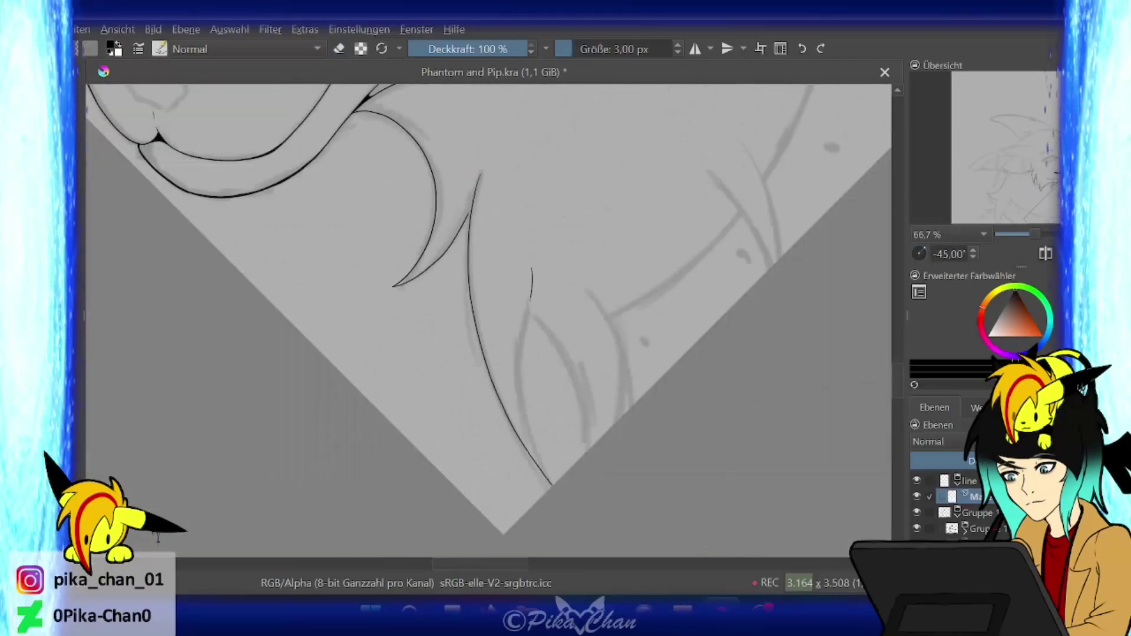
{"action": "key", "text": "5"}
{"action": "key", "text": "1"}
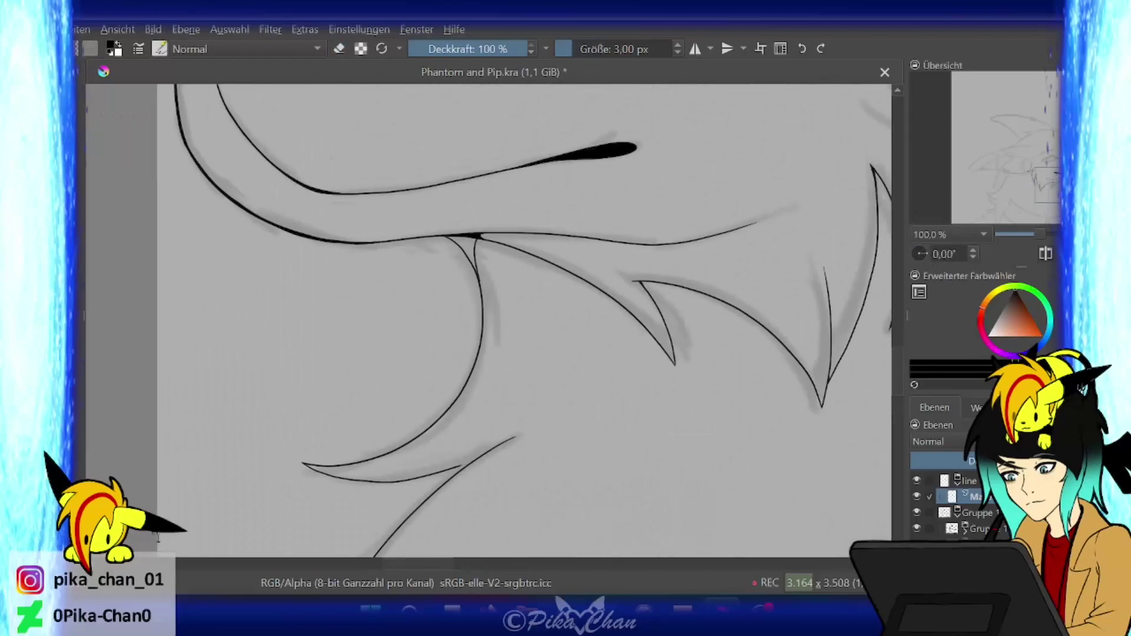
- Ink the lower chest fur strands and fill the junctions at the throat and between the strands in black
{"action": "key", "text": "4"}
{"action": "key", "text": "4"}
{"action": "key", "text": "4"}
{"action": "key", "text": "4"}
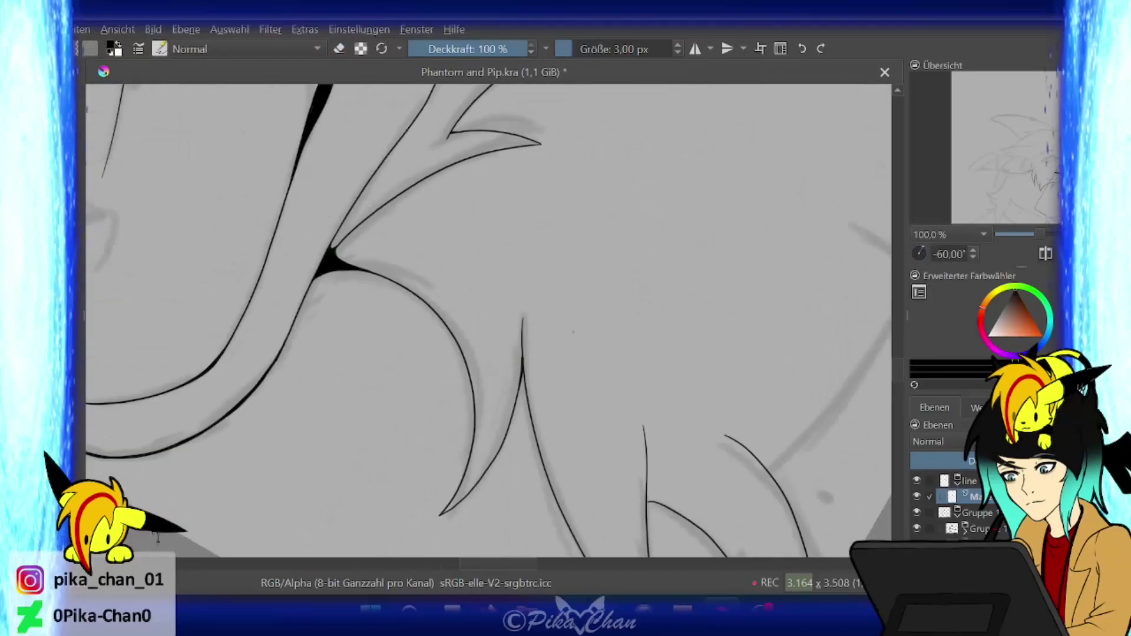
{"action": "key", "text": "5"}
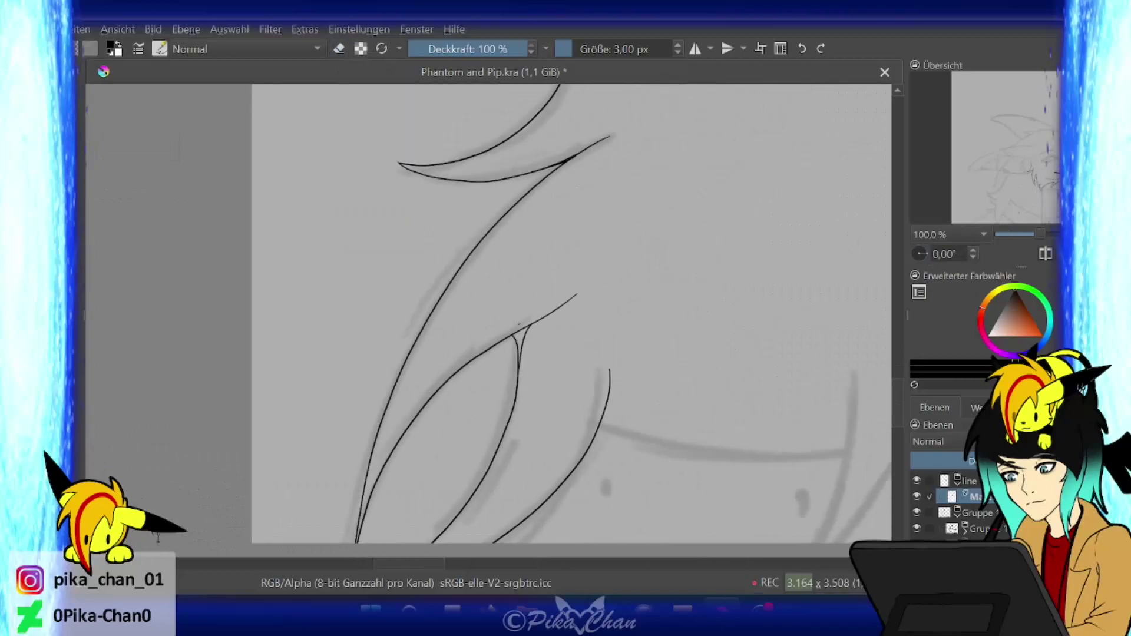
{"action": "key", "text": "e"}
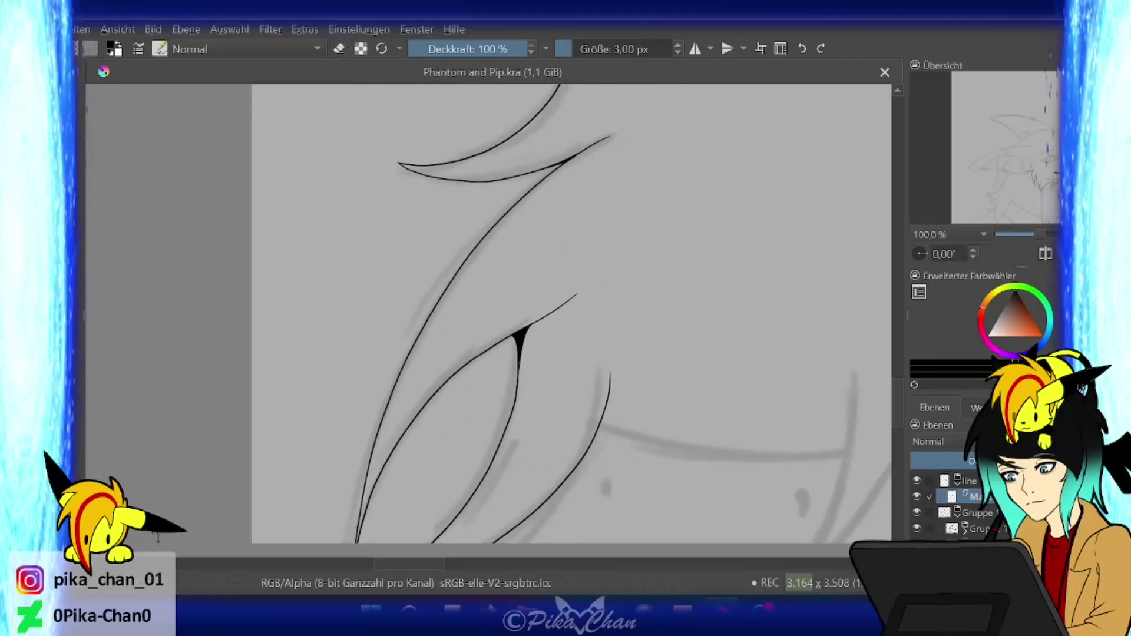
- Ink both edges of the long fur lock at the back of the chest and the shoulder tufts beside it
{"action": "left_click", "coordinate": [1043, 221]}
{"action": "left_click_drag", "start_coordinate": [1043, 221], "coordinate": [1001, 206]}
{"action": "left_click_drag", "start_coordinate": [427, 211], "coordinate": [418, 518]}
{"action": "mouse_move", "coordinate": [614, 136]}
{"action": "left_mouse_down"}
{"action": "mouse_move", "coordinate": [607, 193]}
{"action": "mouse_move", "coordinate": [453, 518]}
{"action": "left_mouse_up"}
{"action": "key", "text": "4"}
{"action": "key", "text": "4"}
{"action": "key", "text": "4"}
{"action": "key", "text": "4"}
{"action": "key", "text": "4"}
{"action": "mouse_move", "coordinate": [495, 241]}
{"action": "left_mouse_down"}
{"action": "mouse_move", "coordinate": [485, 331]}
{"action": "mouse_move", "coordinate": [468, 367]}
{"action": "mouse_move", "coordinate": [536, 303]}
{"action": "left_mouse_up"}
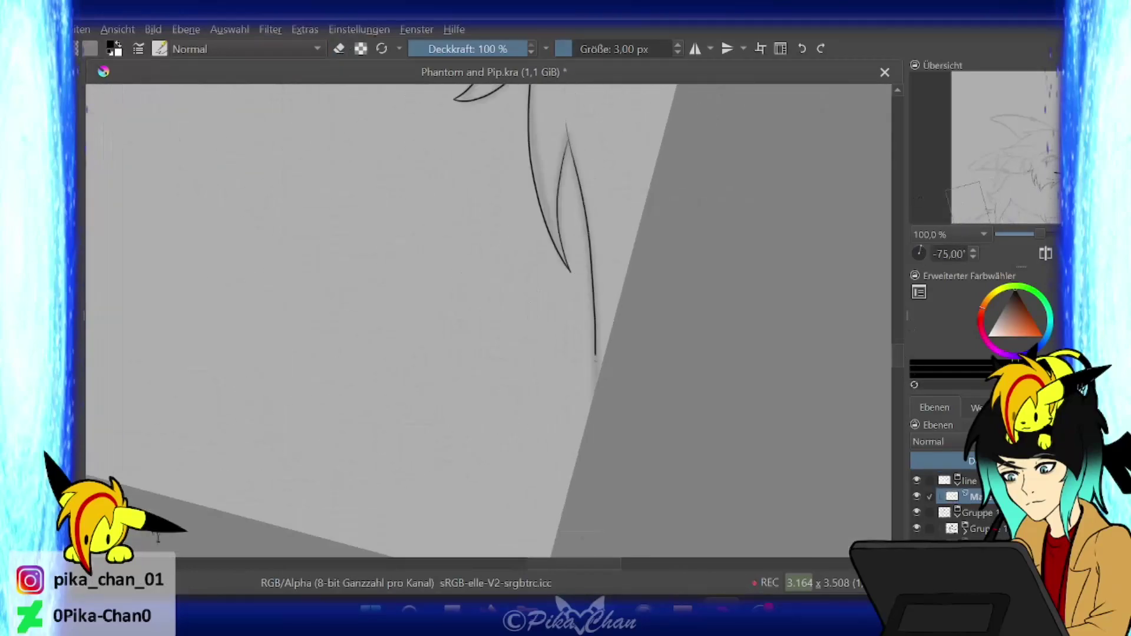
- Fill the corner where the shoulder tuft meets the long fur lock in black
{"action": "key", "text": "5"}
{"action": "key", "text": "6"}
{"action": "key", "text": "6"}
{"action": "key", "text": "6"}
{"action": "key", "text": "6"}
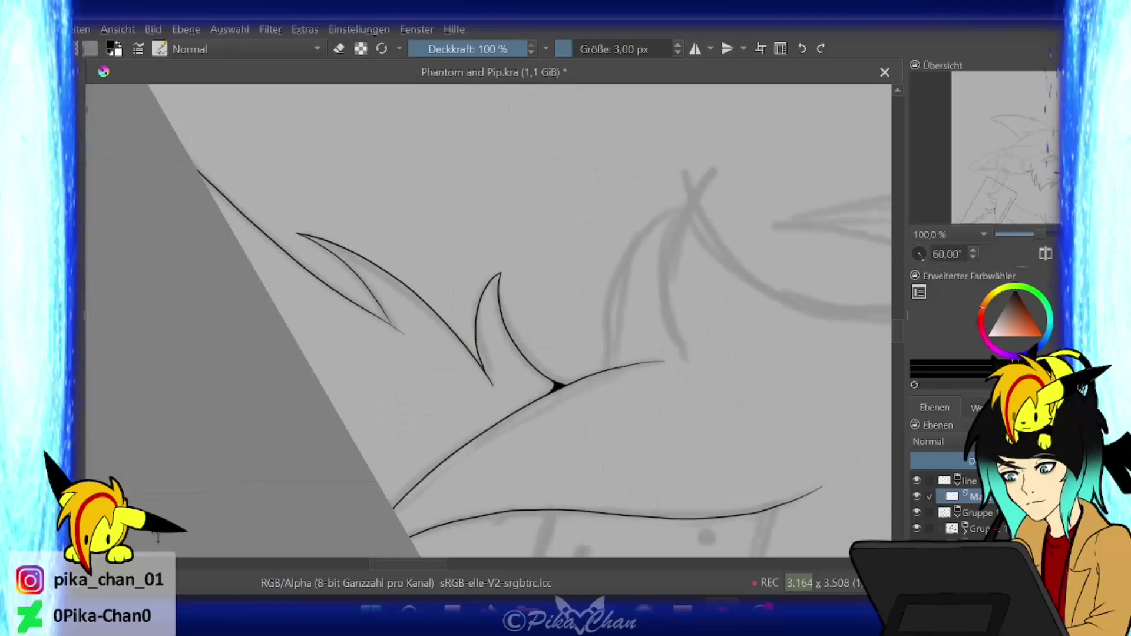
- Erase the overshooting line ends at the inner corners of the shoulder tufts
{"action": "key", "text": "4"}
{"action": "key", "text": "4"}
{"action": "key", "text": "4"}
{"action": "key", "text": "4"}
{"action": "key", "text": "4"}
{"action": "key", "text": "4"}
{"action": "key", "text": "4"}
{"action": "key", "text": "4"}
{"action": "key", "text": "4"}
{"action": "key", "text": "5"}
{"action": "key", "text": "e"}
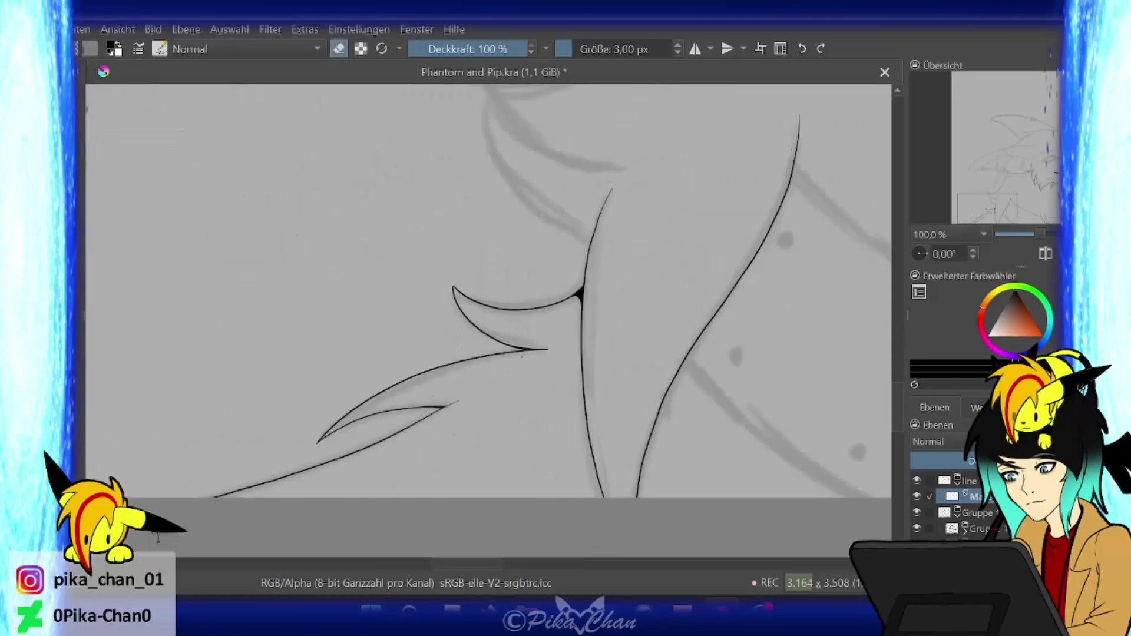
{"action": "key", "text": "4"}
{"action": "key", "text": "4"}
{"action": "key", "text": "4"}
{"action": "key", "text": "e"}
- Ink the long pointed fur tuft on the upper back of the neck
{"action": "left_click_drag", "start_coordinate": [417, 129], "coordinate": [537, 455]}
{"action": "left_click_drag", "start_coordinate": [474, 228], "coordinate": [536, 456]}
{"action": "left_click_drag", "start_coordinate": [519, 383], "coordinate": [536, 455]}
{"action": "left_click_drag", "start_coordinate": [560, 169], "coordinate": [517, 384]}
{"action": "left_click_drag", "start_coordinate": [588, 139], "coordinate": [554, 319]}
- Ink the curved tuft lower on the back of the neck and clean up its line junctions
{"action": "key", "text": "6"}
{"action": "key", "text": "6"}
{"action": "key", "text": "6"}
{"action": "left_click_drag", "start_coordinate": [491, 259], "coordinate": [380, 381]}
{"action": "left_click_drag", "start_coordinate": [476, 274], "coordinate": [380, 446]}
{"action": "key", "text": "6"}
{"action": "key", "text": "6"}
{"action": "key", "text": "6"}
{"action": "key", "text": "5"}
{"action": "key", "text": "e"}
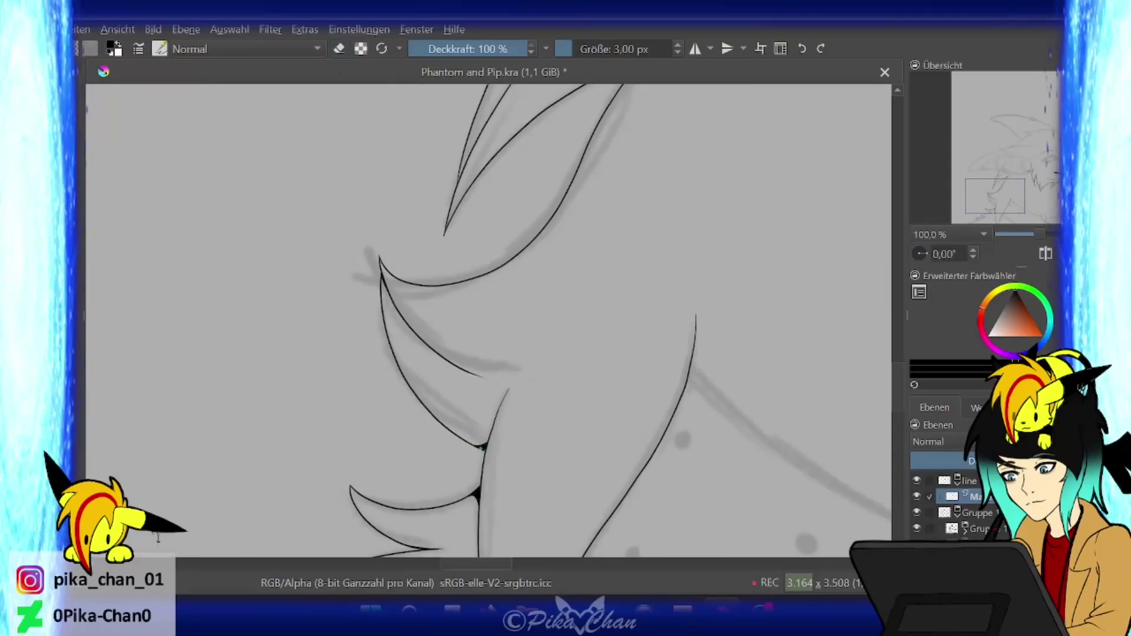
{"action": "left_click_drag", "start_coordinate": [380, 259], "coordinate": [243, 388]}
{"action": "key", "text": "e"}
{"action": "left_click_drag", "start_coordinate": [1004, 188], "coordinate": [1037, 171]}
{"action": "key", "text": "minus"}
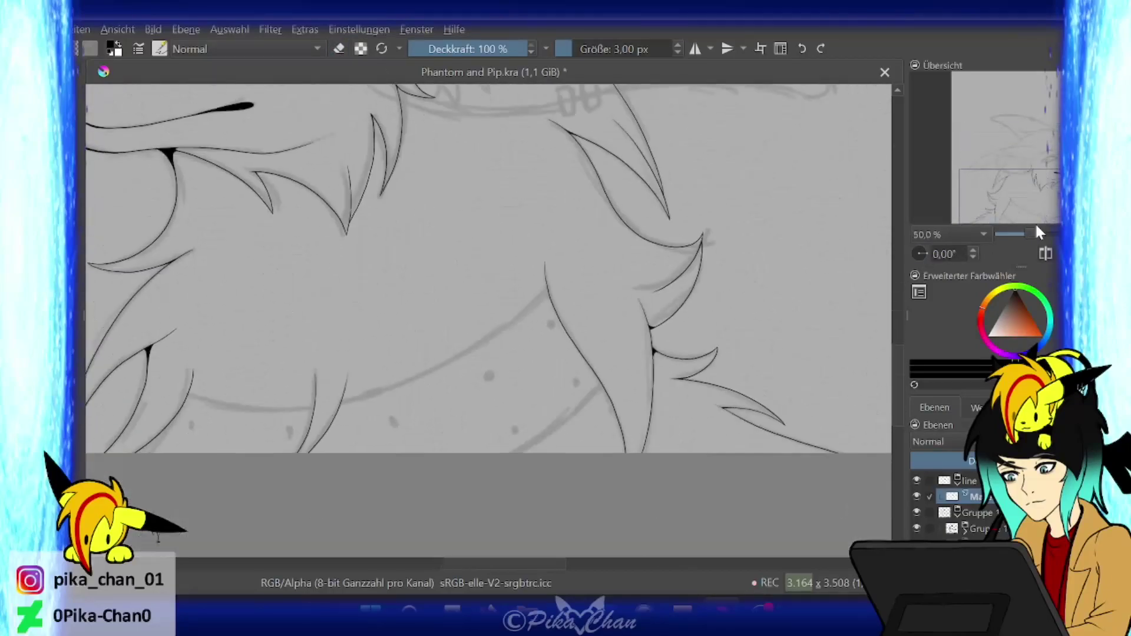
- Ink the upper edge of the long fur tuft at the back of the head
{"action": "key", "text": "4"}
{"action": "key", "text": "4"}
{"action": "key", "text": "4"}
{"action": "key", "text": "4"}
{"action": "key", "text": "4"}
{"action": "key", "text": "4"}
{"action": "key", "text": "4"}
{"action": "key", "text": "4"}
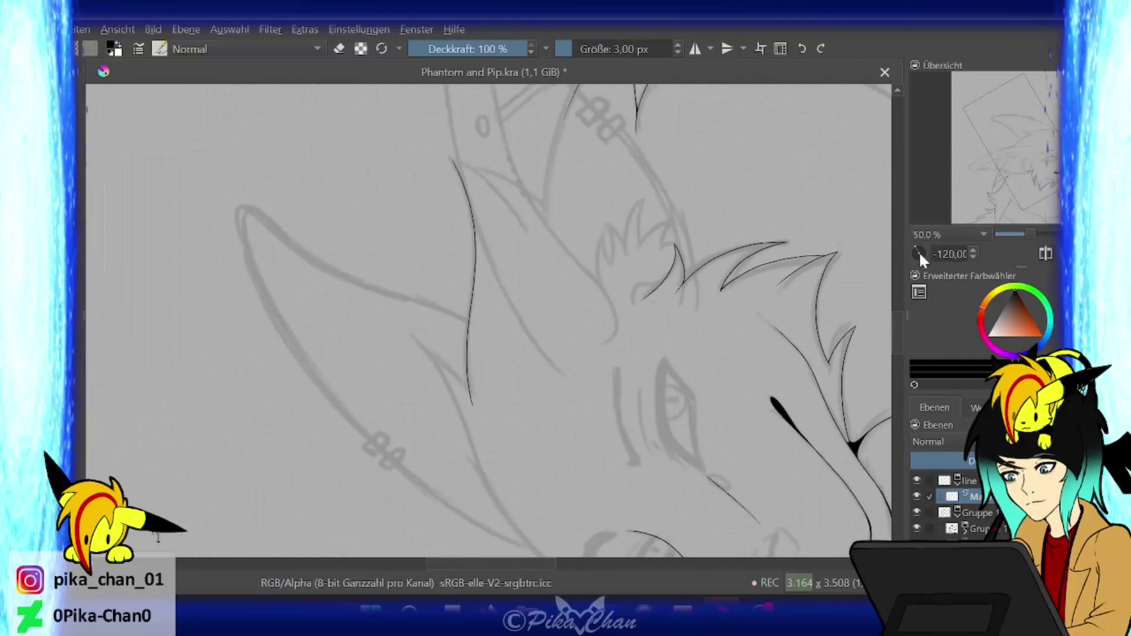
- Ink the small pointed tuft on top of the head in front of the long one
{"action": "key", "text": "6"}
{"action": "key", "text": "6"}
{"action": "key", "text": "6"}
{"action": "key", "text": "4"}
{"action": "key", "text": "4"}
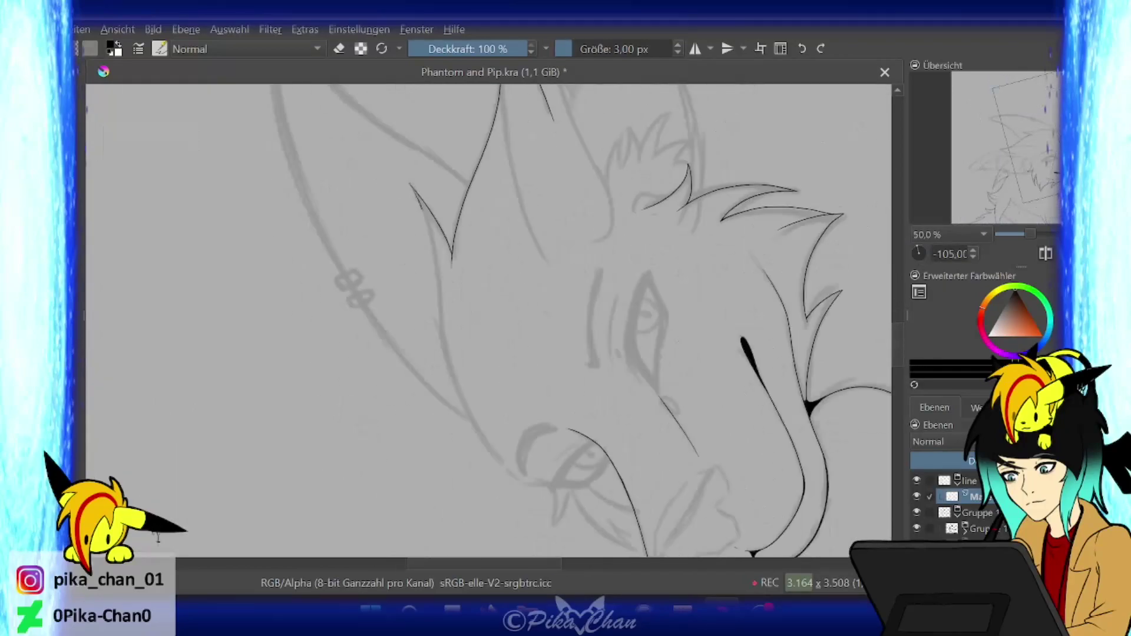
- Ink the forehead contour from the small head tuft down to the far eyebrow
{"action": "key", "text": "6"}
{"action": "key", "text": "plus"}
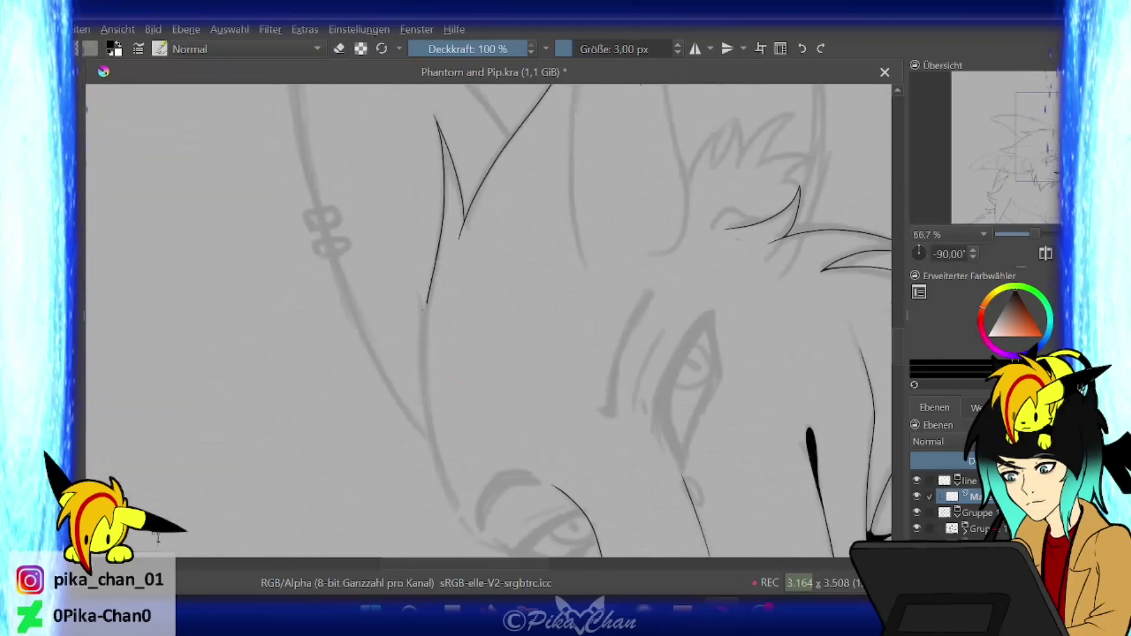
{"action": "scroll", "coordinate": [489, 321], "scroll_direction": "down", "scroll_amount": 3}
{"action": "key", "text": "4"}
{"action": "key", "text": "6"}
{"action": "left_click_drag", "start_coordinate": [423, 288], "coordinate": [474, 439]}
{"action": "key", "text": "e"}
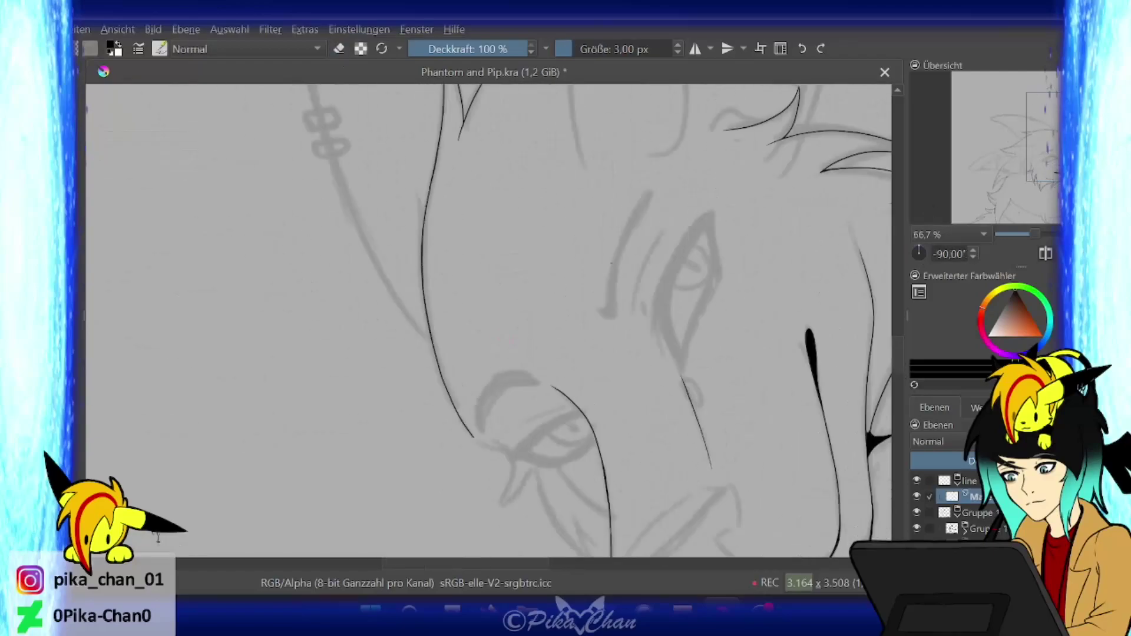
- Ink the brow curve from the forehead down to the far eye
{"action": "key", "text": "6"}
{"action": "key", "text": "6"}
{"action": "key", "text": "6"}
{"action": "key", "text": "6"}
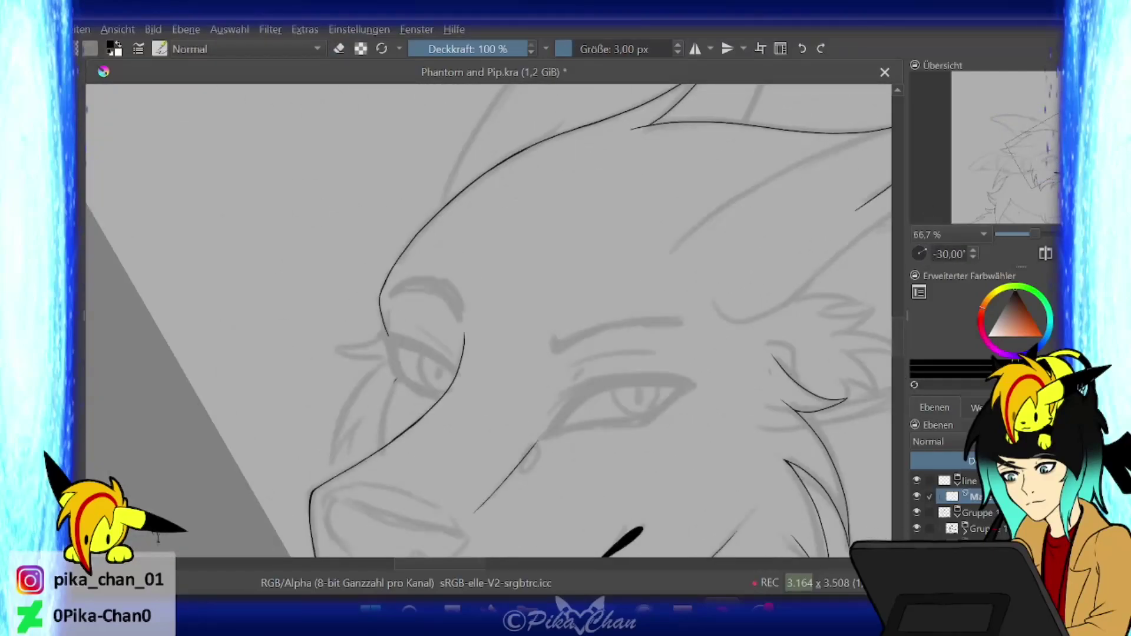
- Ink the far eye's outer lash tuft and the cheek contours beneath that eye
{"action": "key", "text": "4"}
{"action": "key", "text": "4"}
{"action": "key", "text": "4"}
{"action": "key", "text": "e"}
{"action": "key", "text": "4"}
{"action": "key", "text": "4"}
{"action": "key", "text": "4"}
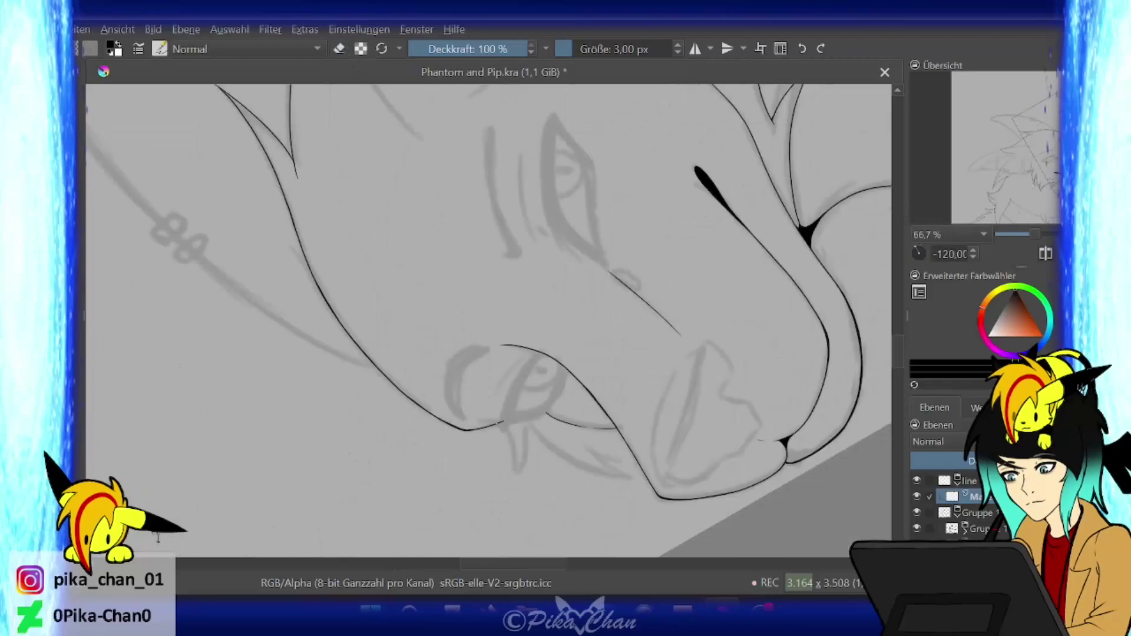
{"action": "key", "text": "6"}
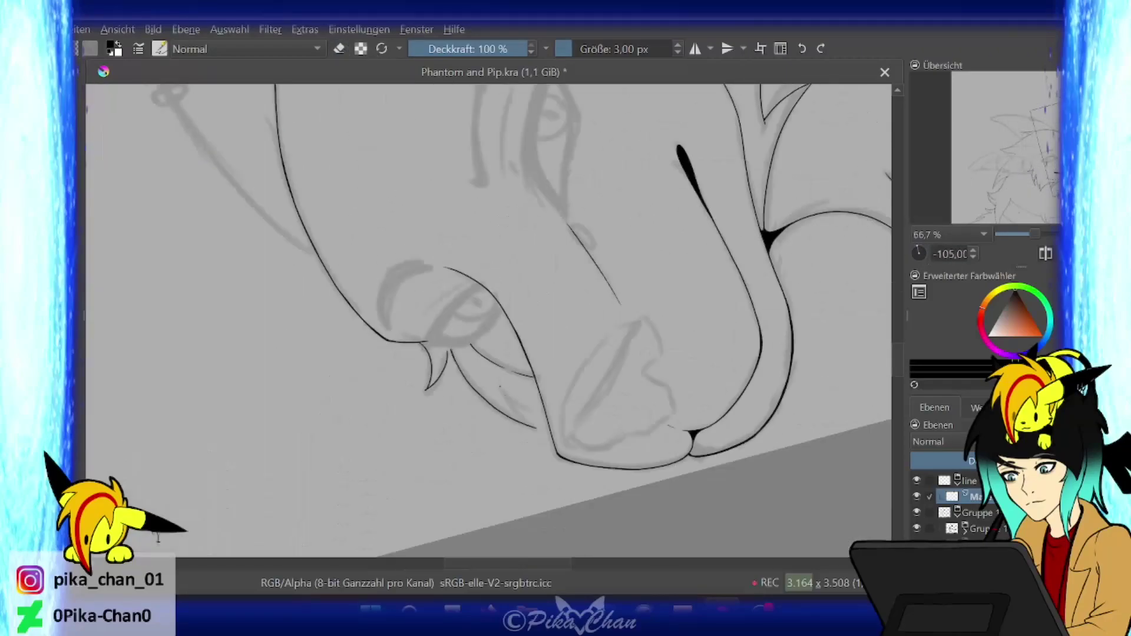
- Erase the overshooting line ends at the tips of the head tufts
{"action": "key", "text": "6"}
{"action": "key", "text": "1"}
{"action": "key", "text": "e"}
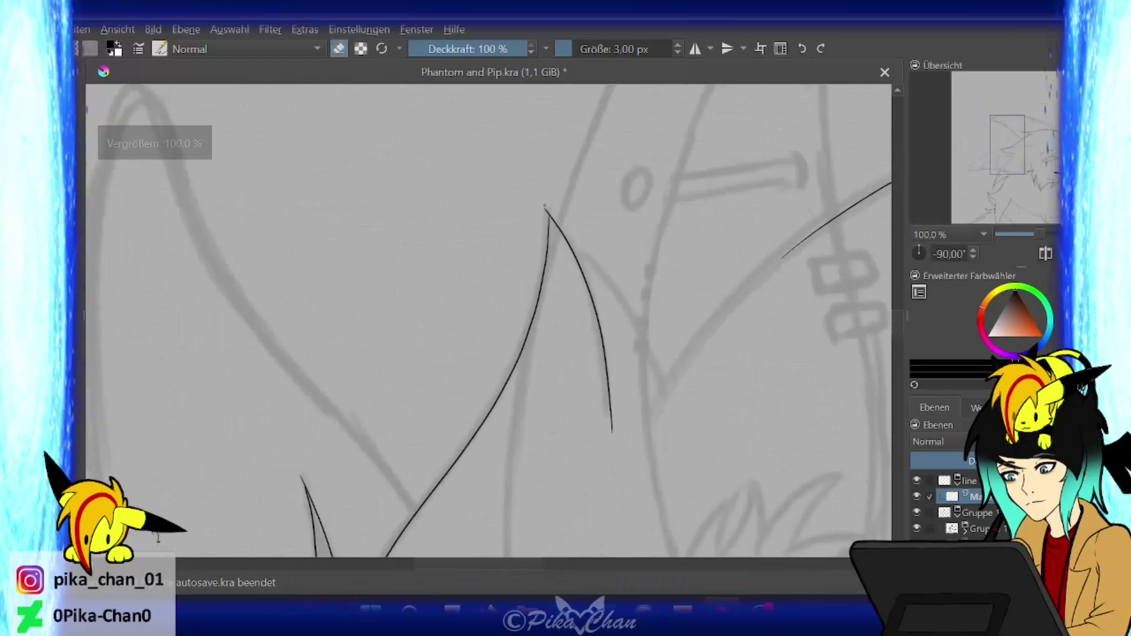
{"action": "left_click_drag", "start_coordinate": [471, 412], "coordinate": [534, 131]}
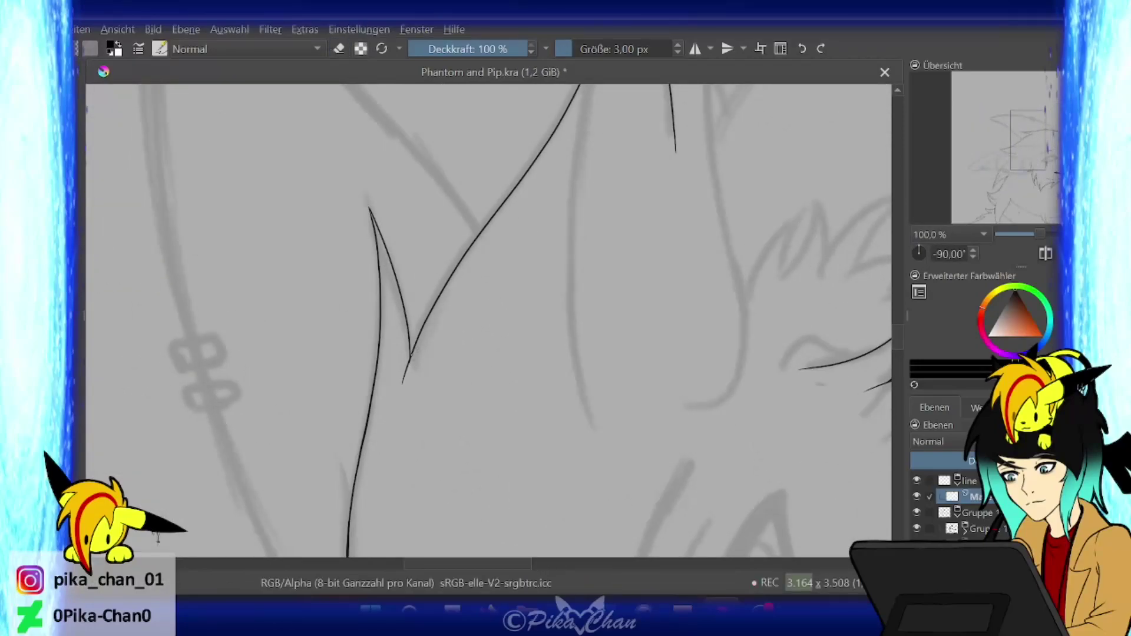
- Ink the inner fur tuft between the far cheek and the muzzle and refine the lines around it
{"action": "left_click_drag", "start_coordinate": [472, 442], "coordinate": [483, 177]}
{"action": "left_click_drag", "start_coordinate": [471, 442], "coordinate": [404, 215]}
{"action": "key", "text": "e"}
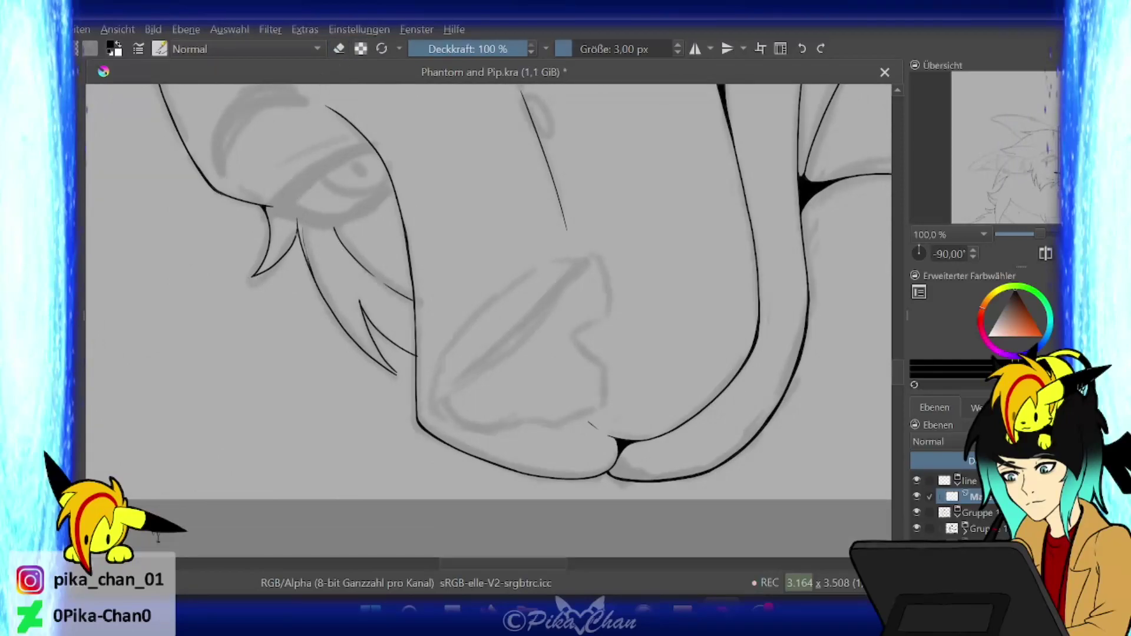
{"action": "key", "text": "6"}
{"action": "key", "text": "6"}
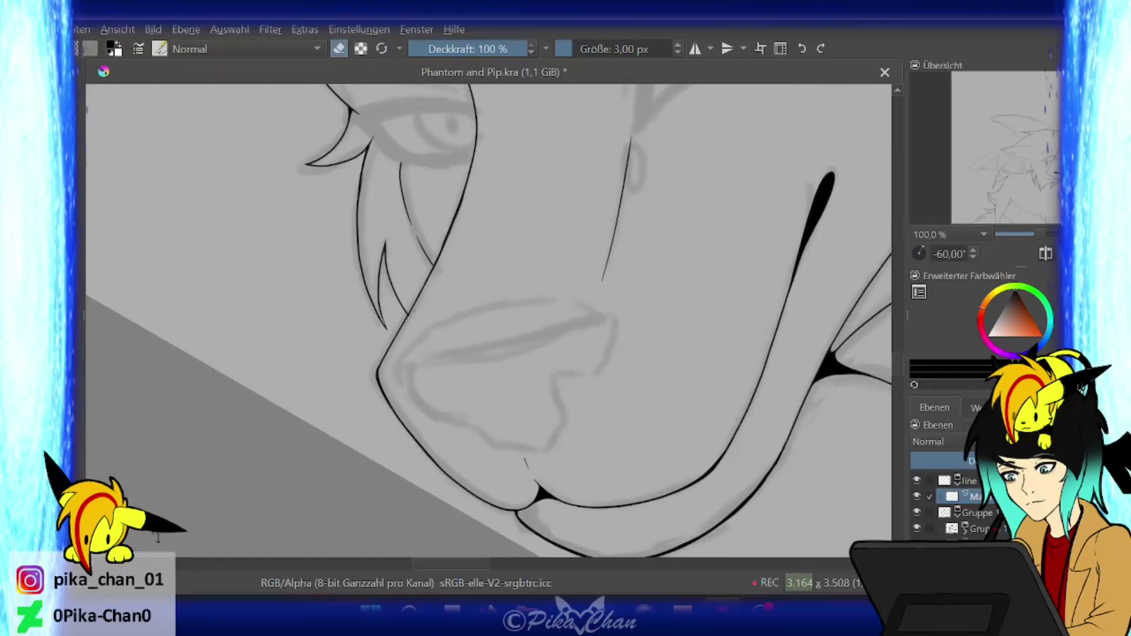
- Ink the upper and lower edges of the dotted scarf across the chest on separate layers and merge those layers
{"action": "left_click_drag", "start_coordinate": [1031, 193], "coordinate": [924, 217]}
{"action": "left_click_drag", "start_coordinate": [405, 199], "coordinate": [484, 446]}
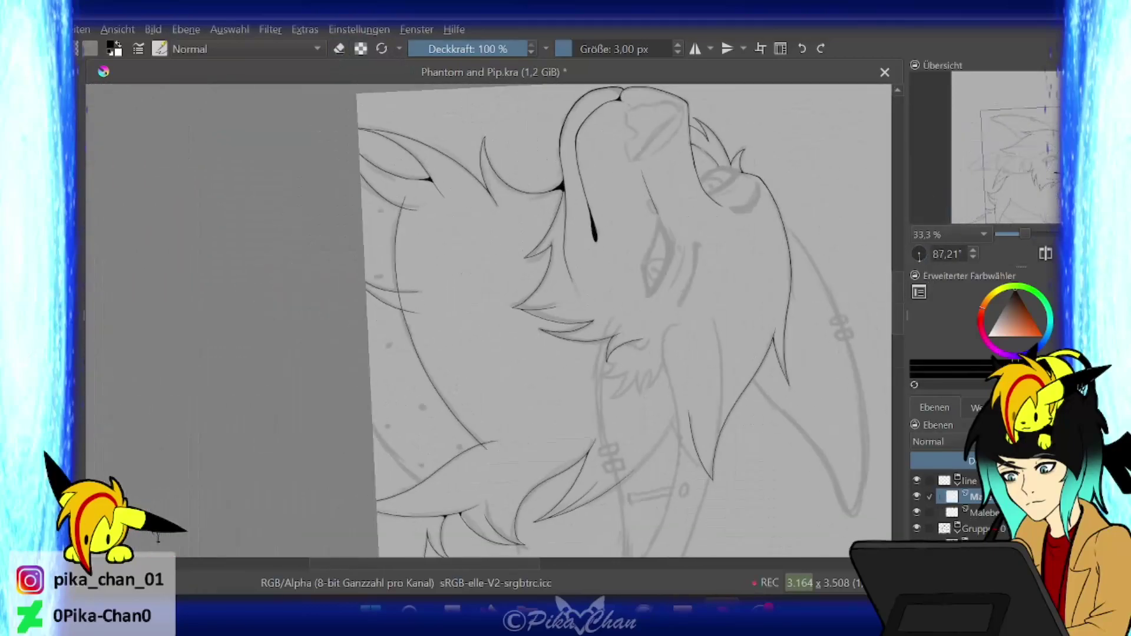
{"action": "key", "text": "5"}
{"action": "right_click", "coordinate": [966, 497]}
{"action": "key", "text": "Escape"}
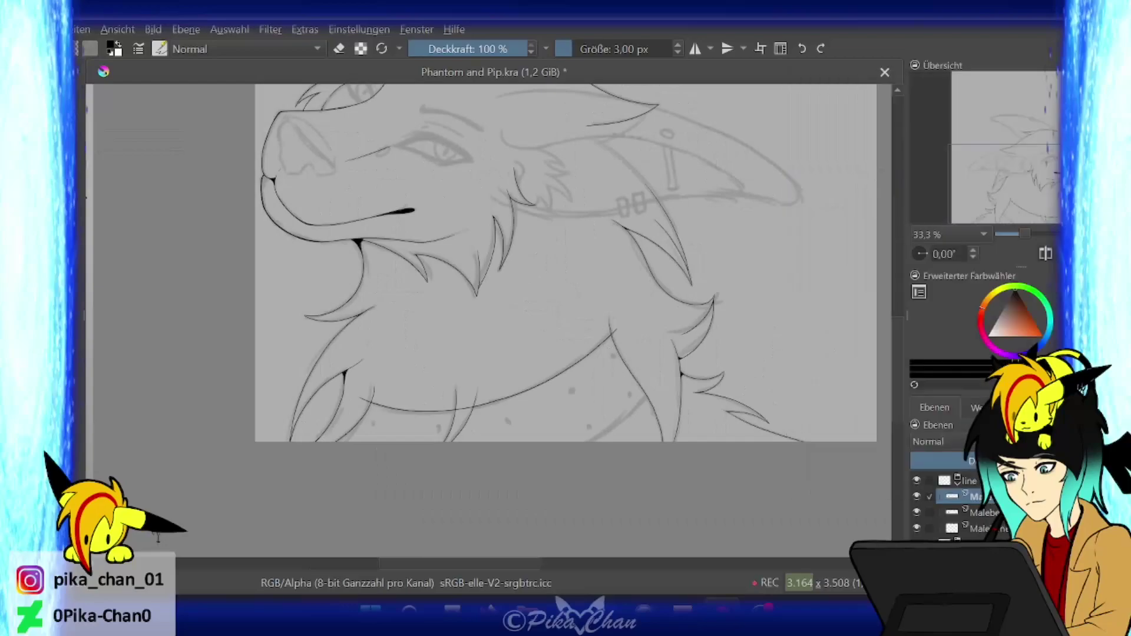
{"action": "right_click", "coordinate": [966, 497]}
{"action": "left_click", "coordinate": [863, 469]}
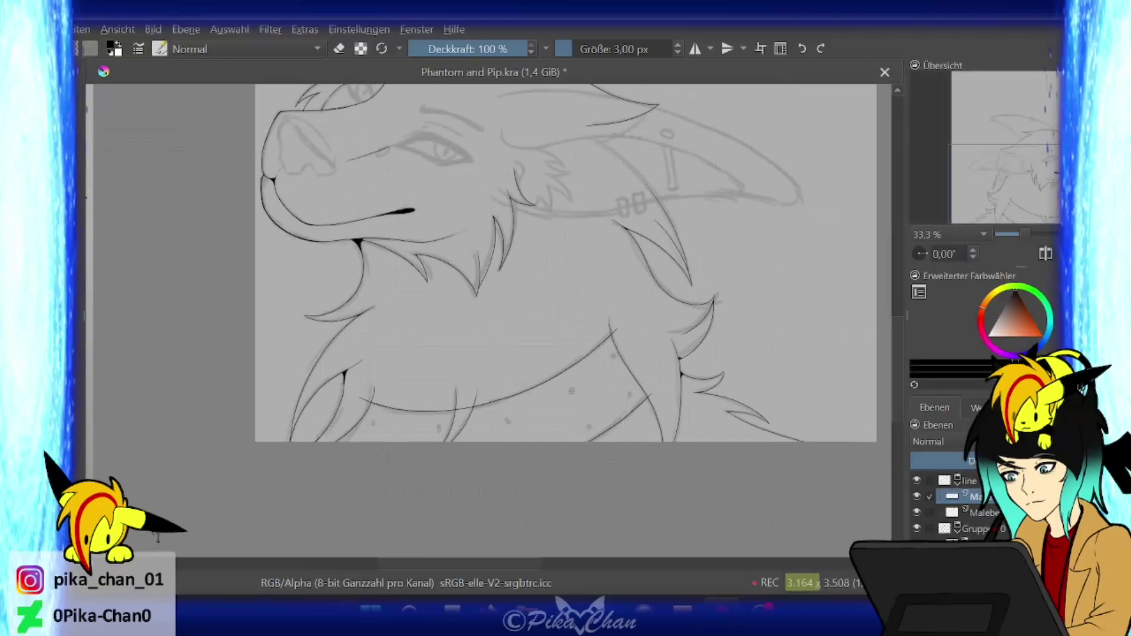
- Erase the parts of the scarf's upper edge that cross the chest fur strands
{"action": "key", "text": "e"}
{"action": "key", "text": "plus"}
{"action": "key", "text": "e"}
{"action": "key", "text": "minus"}
{"action": "key", "text": "6"}
{"action": "key", "text": "6"}
{"action": "key", "text": "6"}
{"action": "key", "text": "6"}
{"action": "key", "text": "6"}
{"action": "key", "text": "6"}
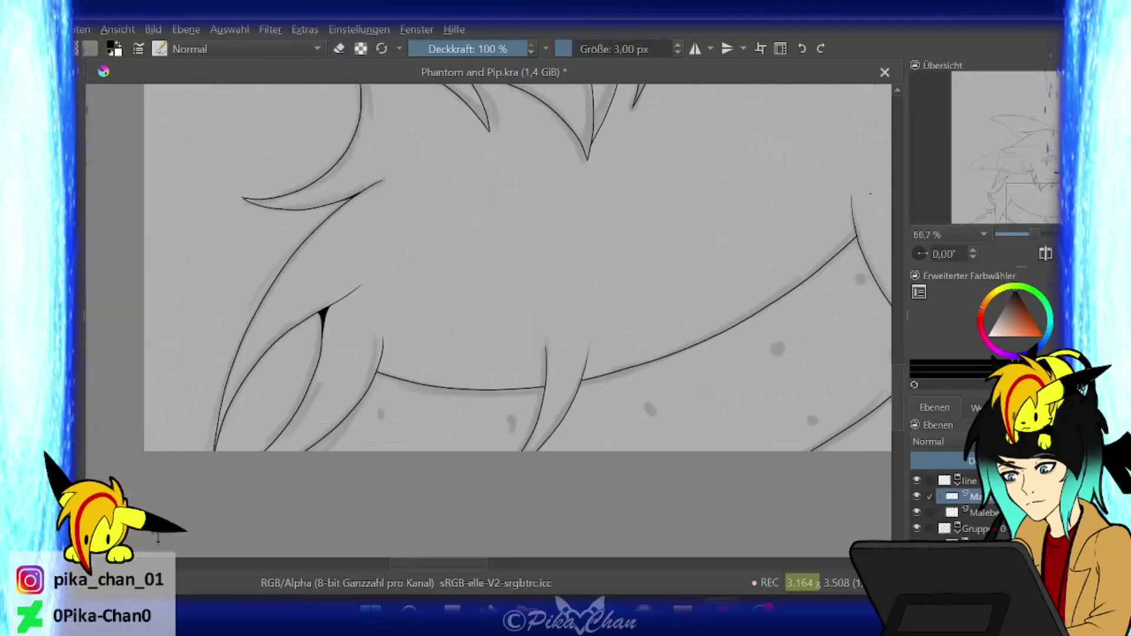
- Ink small rings over the dots on the scarf with a 5 px brush, copying ring layers to repeat them
{"action": "key", "text": "5"}
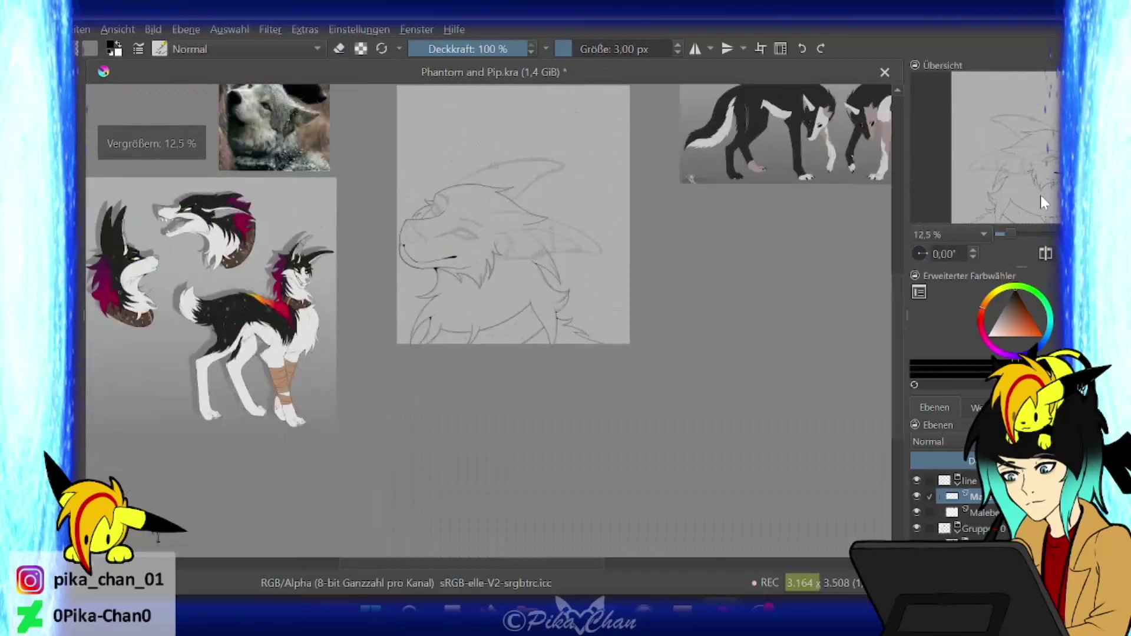
{"action": "left_click", "coordinate": [964, 189]}
{"action": "key", "text": "plus"}
{"action": "key", "text": "plus"}
{"action": "key", "text": "bracketright"}
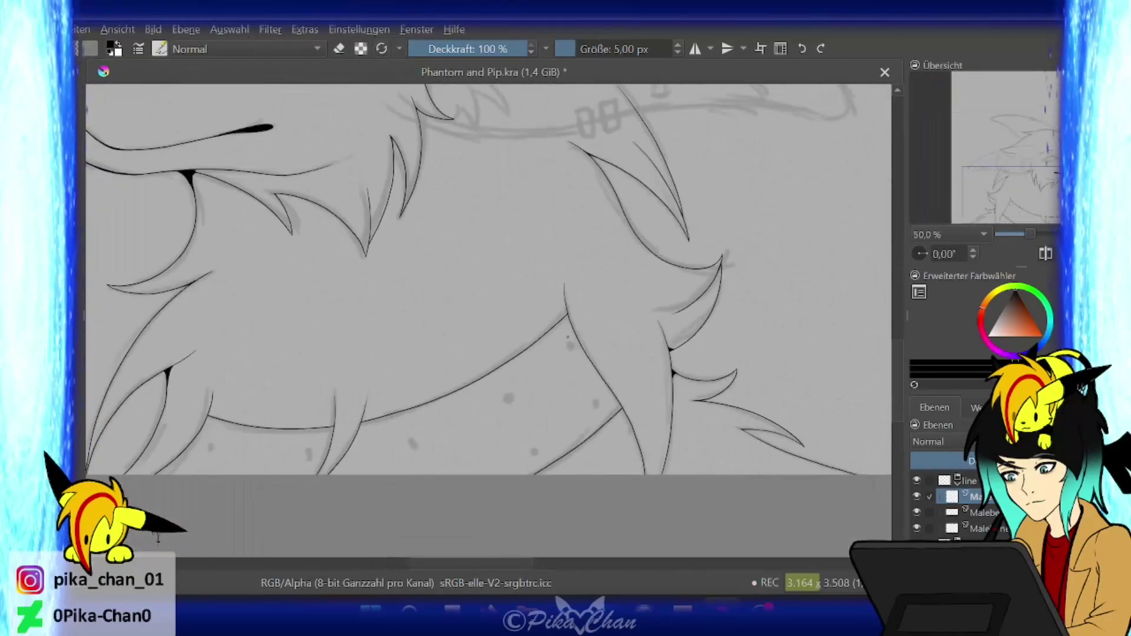
{"action": "right_click", "coordinate": [978, 514]}
{"action": "left_click", "coordinate": [855, 214]}
{"action": "right_click", "coordinate": [986, 505]}
{"action": "left_click", "coordinate": [854, 215]}
{"action": "left_click_drag", "start_coordinate": [589, 369], "coordinate": [521, 420]}
{"action": "right_click", "coordinate": [972, 496]}
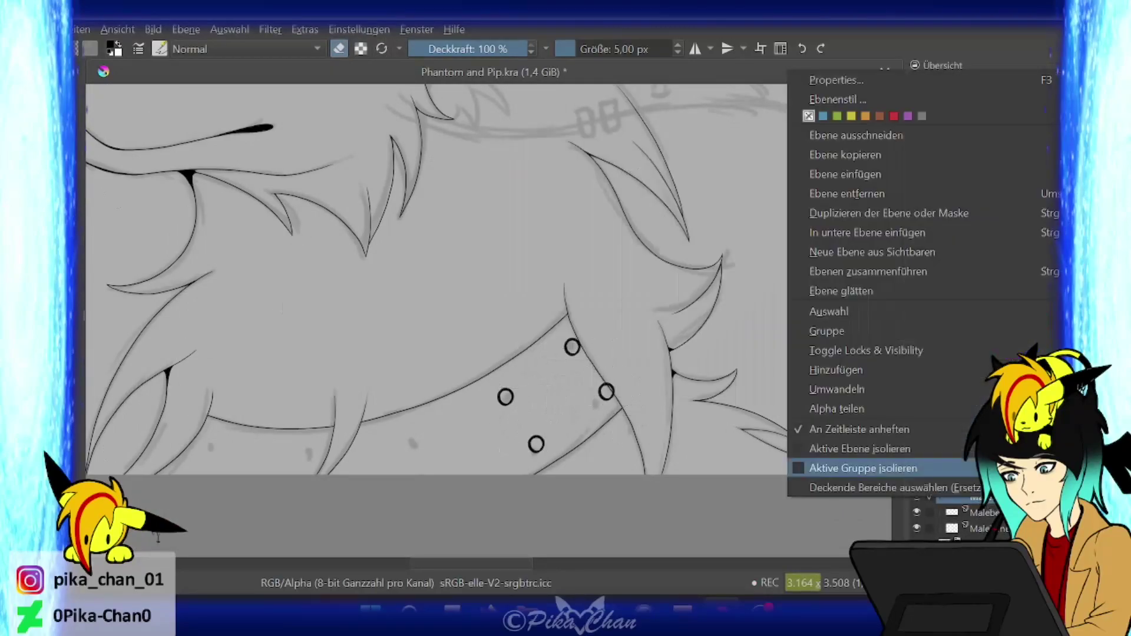
{"action": "left_click", "coordinate": [959, 174]}
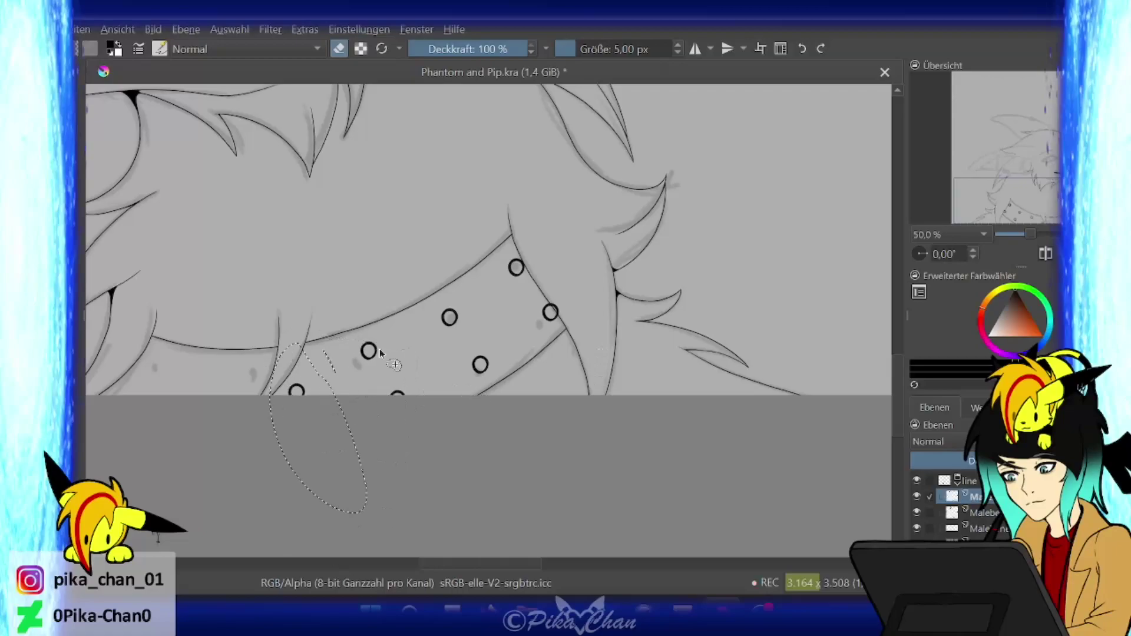
- Reposition the copied rings over the scarf's remaining dots and clear the selection
{"action": "right_click", "coordinate": [353, 436]}
{"action": "left_click", "coordinate": [471, 217]}
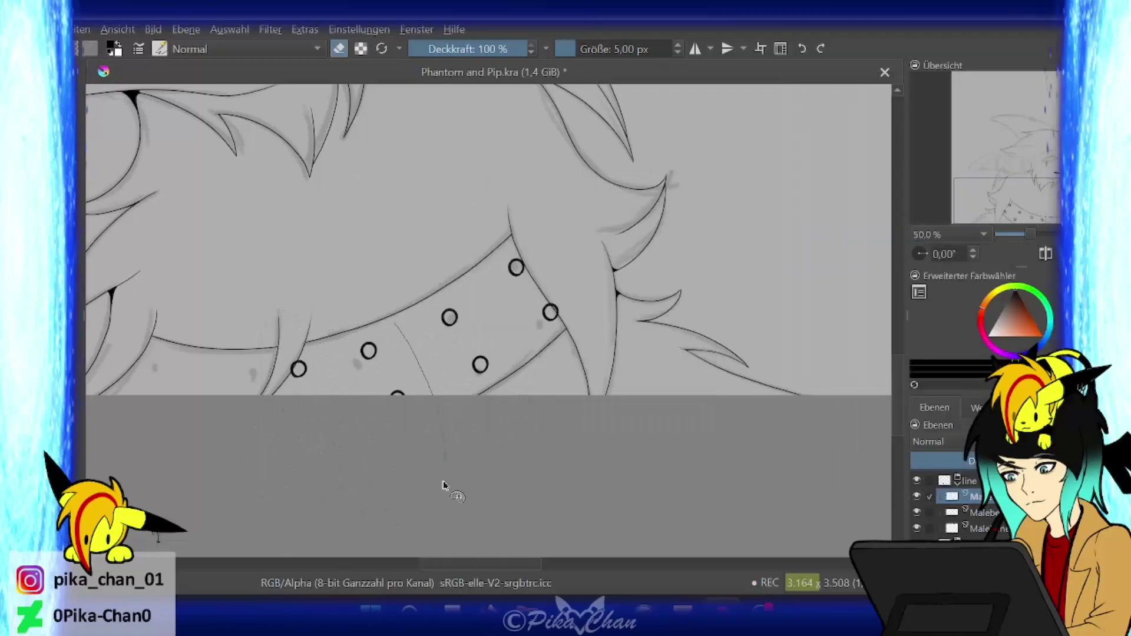
{"action": "left_click_drag", "start_coordinate": [443, 445], "coordinate": [607, 482]}
{"action": "key", "text": "ctrl+z"}
{"action": "key", "text": "ctrl+z"}
{"action": "key", "text": "ctrl+shift+a"}
- Erase the parts of the scarf rings that overlap the neighbouring fur strands
{"action": "key", "text": "b"}
{"action": "key", "text": "e"}
{"action": "left_click", "coordinate": [991, 517]}
{"action": "key", "text": "1"}
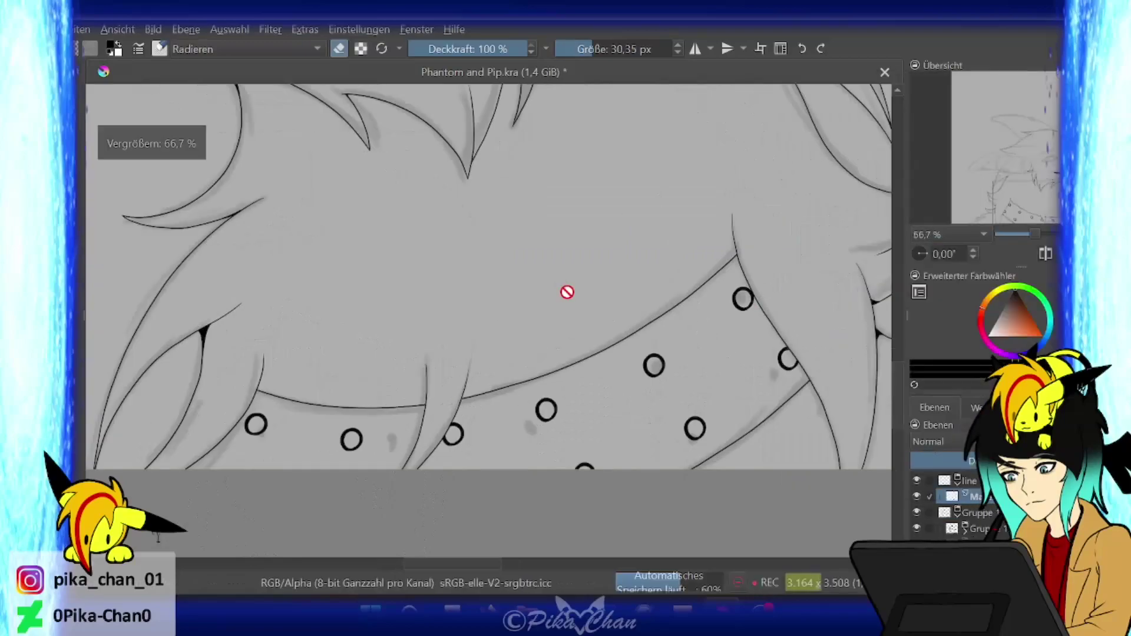
{"action": "left_click_drag", "start_coordinate": [565, 291], "coordinate": [755, 252]}
{"action": "key", "text": "e"}
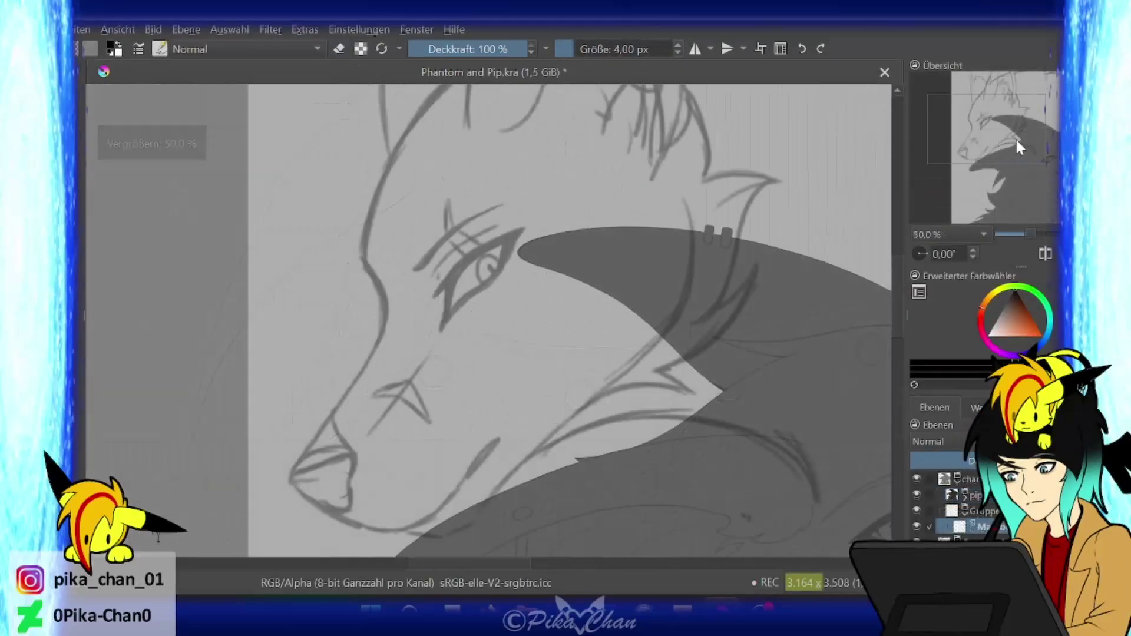
- Ink the outer and inner edges of the second wolf's eye rim at 5 px and fill the rim black
{"action": "left_click_drag", "start_coordinate": [942, 259], "coordinate": [923, 254]}
{"action": "left_click_drag", "start_coordinate": [435, 251], "coordinate": [451, 356]}
{"action": "key", "text": "plus"}
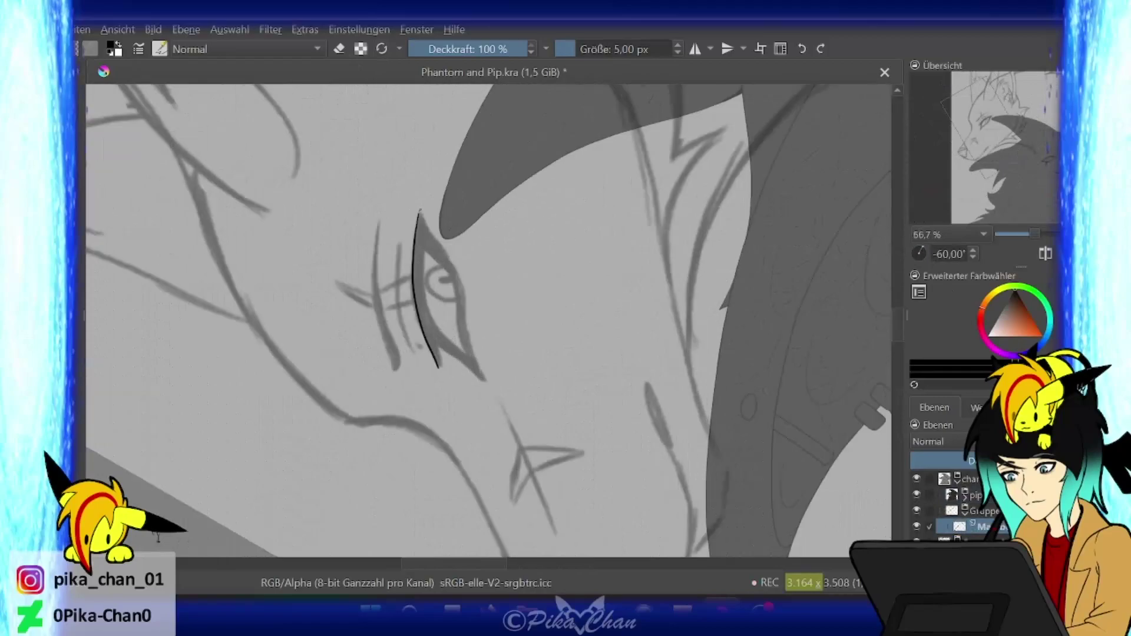
{"action": "key", "text": "5"}
{"action": "key", "text": "4"}
{"action": "key", "text": "4"}
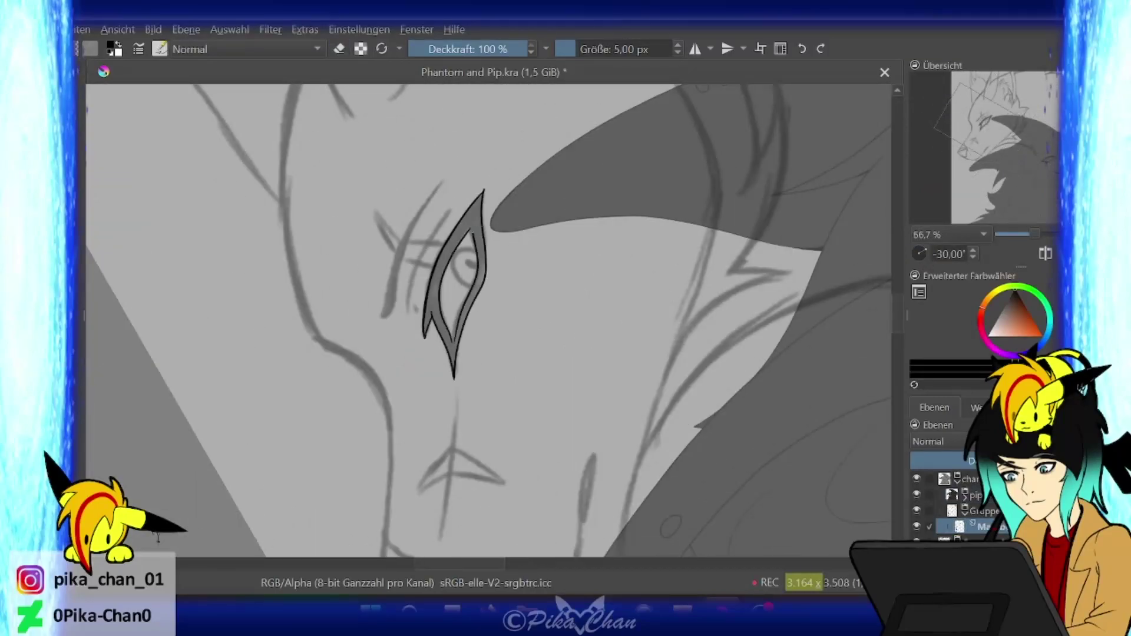
{"action": "key", "text": "shift+BackSpace"}
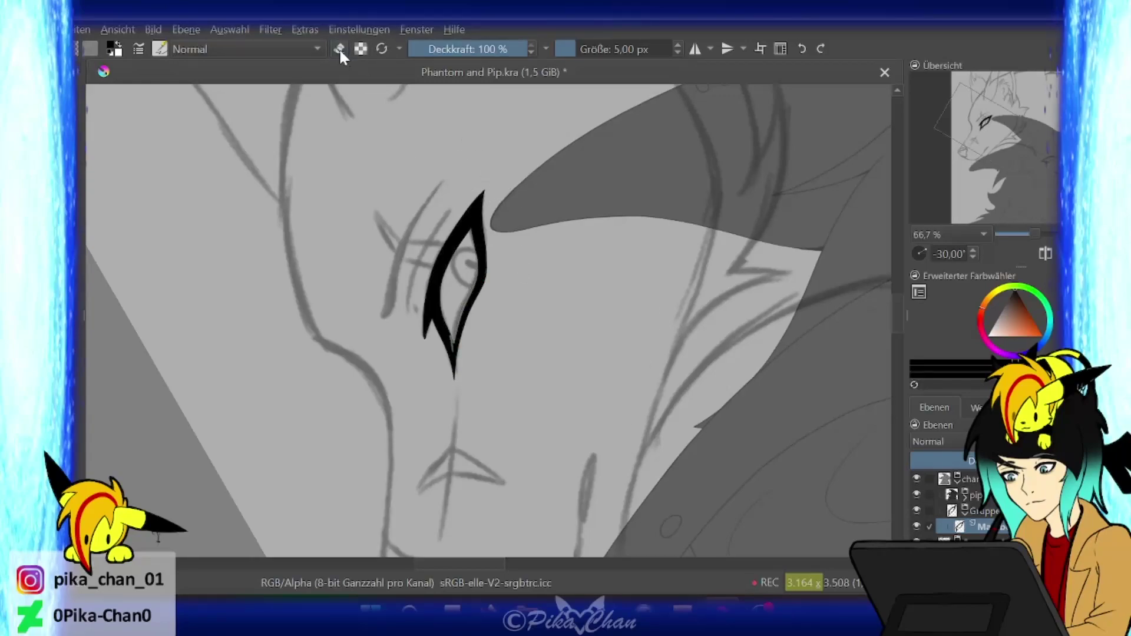
- Outline the brow above the eye with a 3 px brush, fill it black and ink the scar crossing it
{"action": "key", "text": "e"}
{"action": "key", "text": "6"}
{"action": "key", "text": "6"}
{"action": "key", "text": "6"}
{"action": "key", "text": "6"}
{"action": "key", "text": "6"}
{"action": "key", "text": "6"}
{"action": "key", "text": "6"}
{"action": "key", "text": "6"}
{"action": "key", "text": "6"}
{"action": "key", "text": "6"}
{"action": "key", "text": "6"}
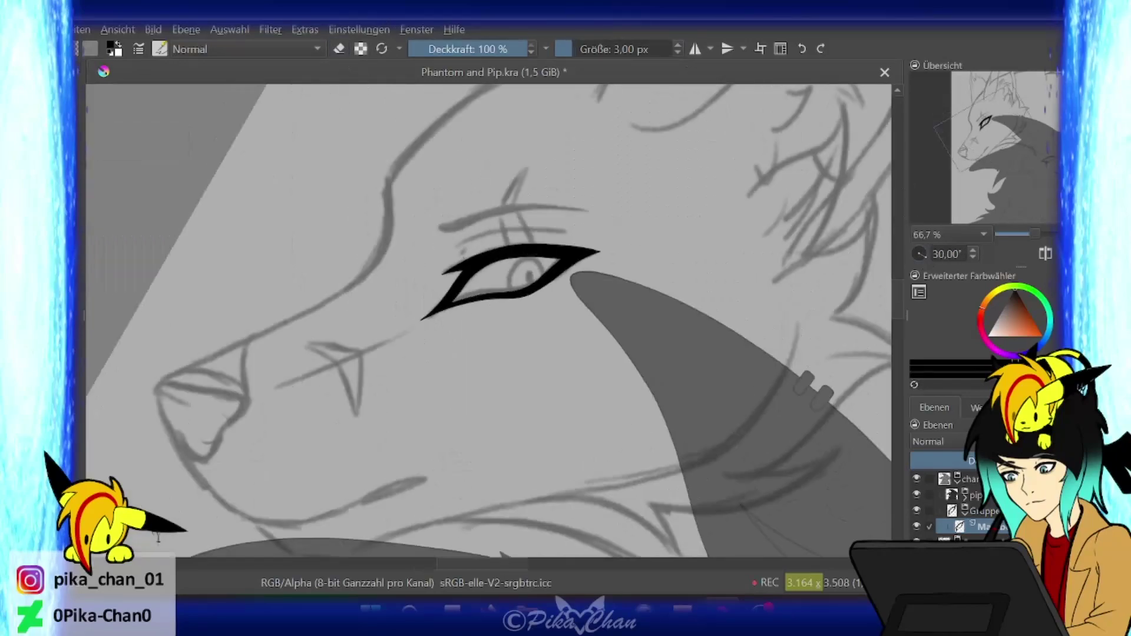
{"action": "left_click_drag", "start_coordinate": [593, 301], "coordinate": [569, 450]}
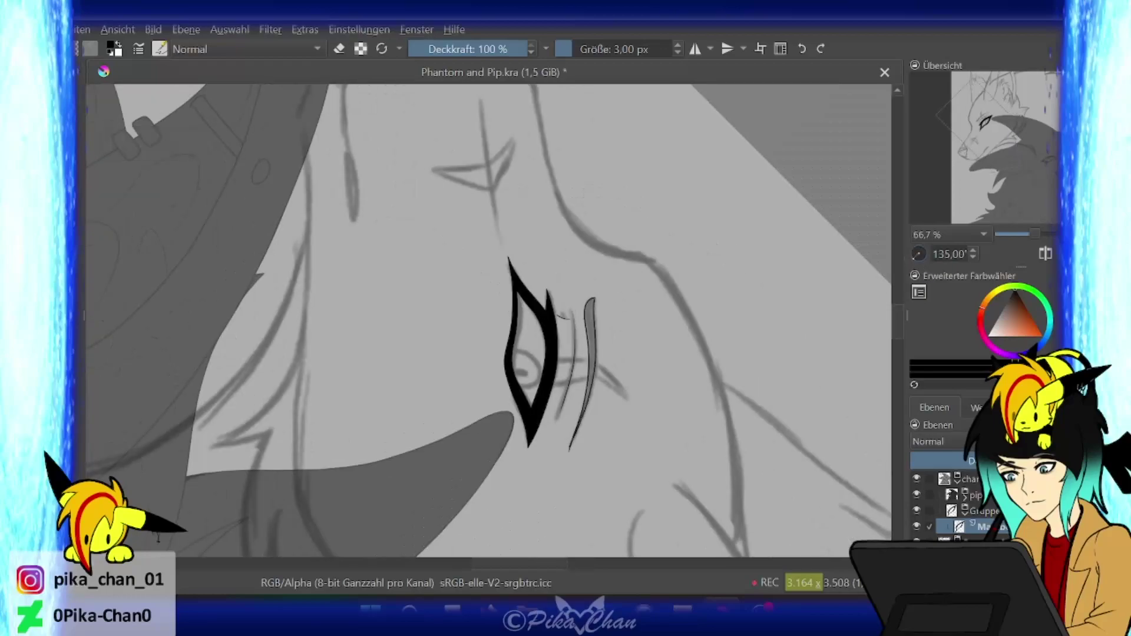
{"action": "key", "text": "4"}
{"action": "key", "text": "4"}
{"action": "key", "text": "4"}
{"action": "key", "text": "4"}
{"action": "key", "text": "4"}
{"action": "key", "text": "4"}
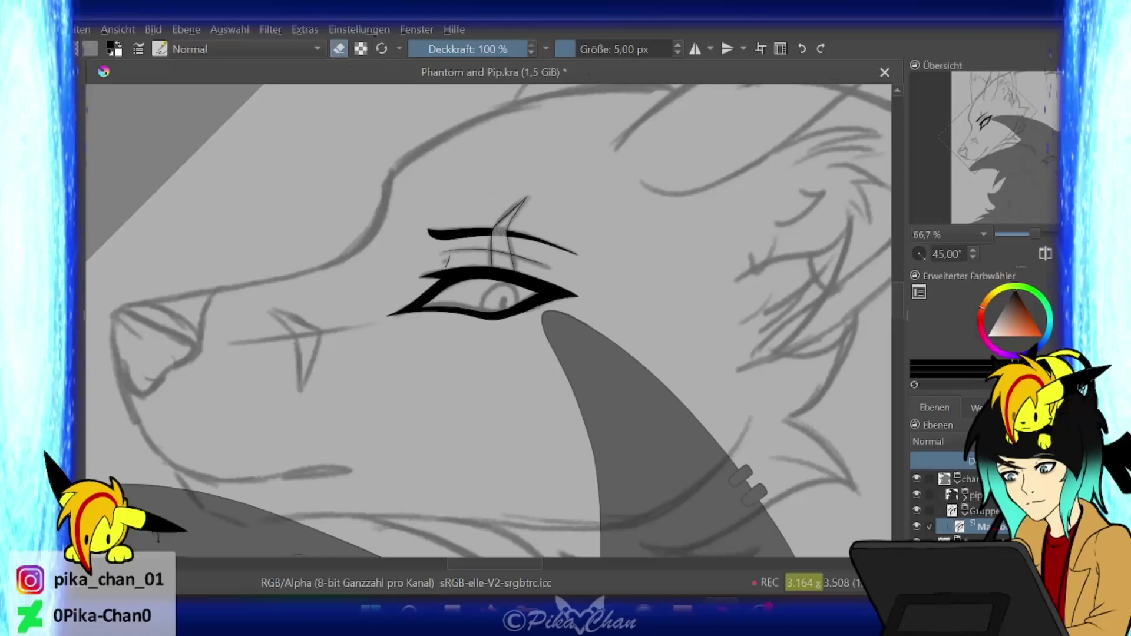
- Ink the round iris inside the eye at 3 px and clean up its line with the eraser
{"action": "key", "text": "e"}
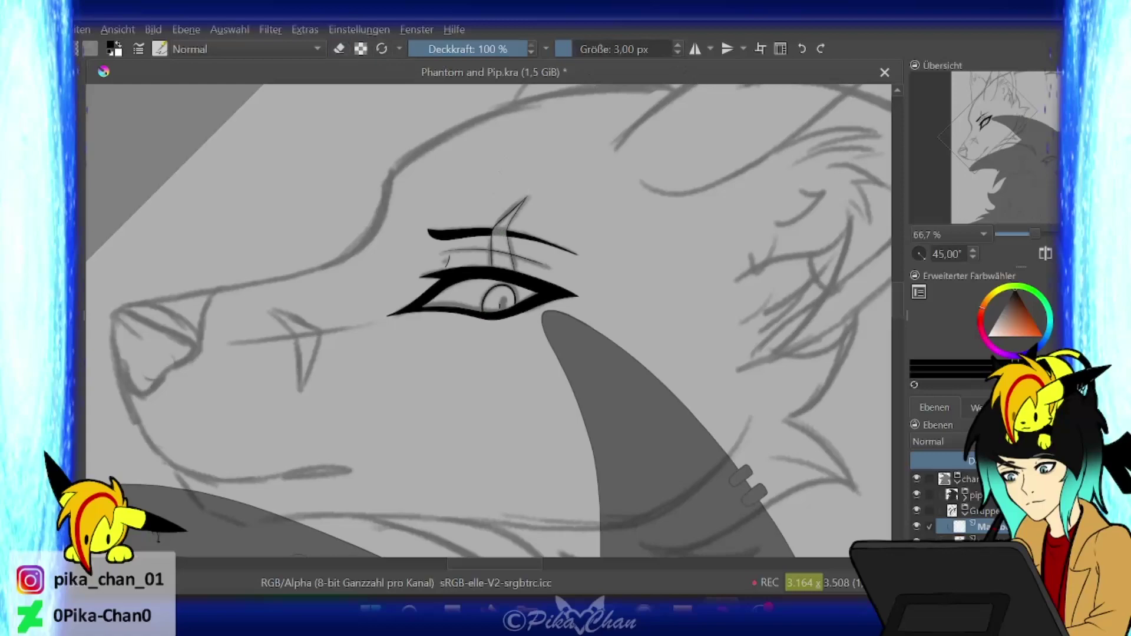
{"action": "key", "text": "e"}
{"action": "left_click_drag", "start_coordinate": [501, 299], "coordinate": [513, 308]}
{"action": "key", "text": "e"}
{"action": "key", "text": "4"}
{"action": "key", "text": "4"}
{"action": "key", "text": "4"}
{"action": "key", "text": "4"}
{"action": "key", "text": "4"}
{"action": "key", "text": "4"}
{"action": "key", "text": "4"}
{"action": "key", "text": "4"}
{"action": "key", "text": "5"}
{"action": "key", "text": "e"}
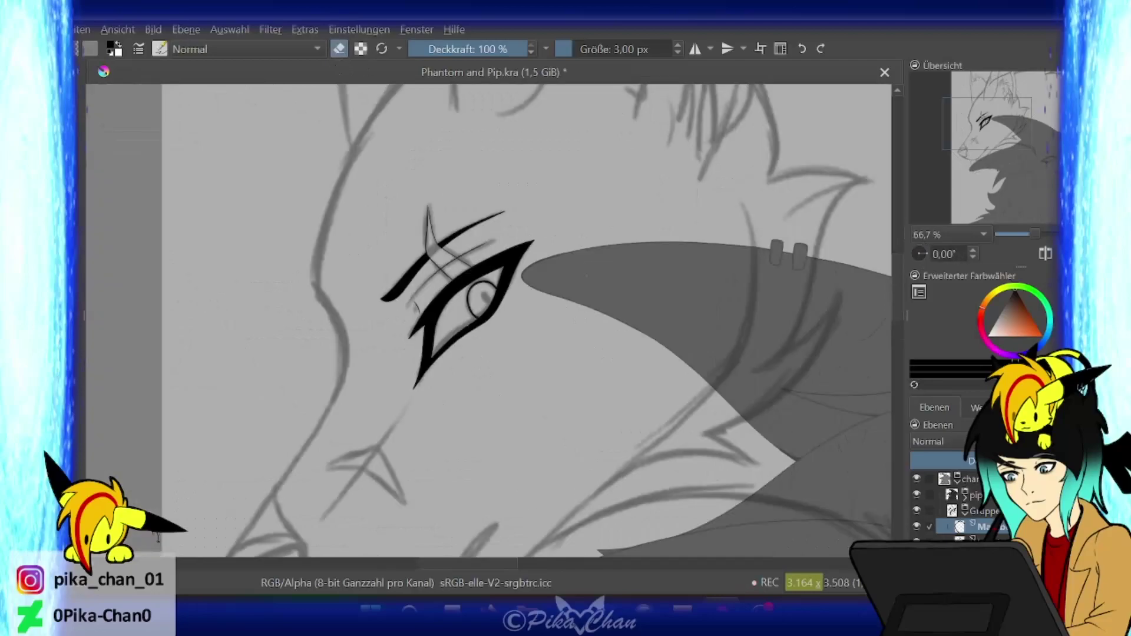
- Add a new paint layer and ink the forehead contour in front of the brow at 3 px
{"action": "key", "text": "minus"}
{"action": "key", "text": "minus"}
{"action": "key", "text": "plus"}
{"action": "key", "text": "plus"}
{"action": "key", "text": "minus"}
{"action": "right_click", "coordinate": [972, 526]}
{"action": "mouse_move", "coordinate": [855, 458]}
{"action": "left_click", "coordinate": [783, 463]}
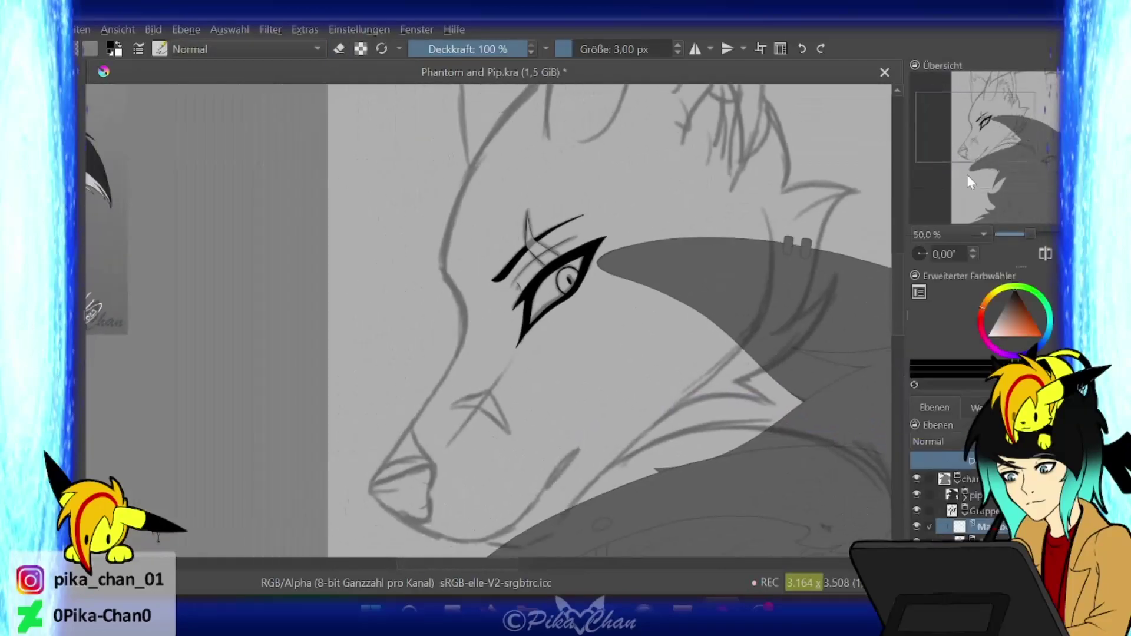
{"action": "key", "text": "4"}
{"action": "key", "text": "4"}
{"action": "key", "text": "4"}
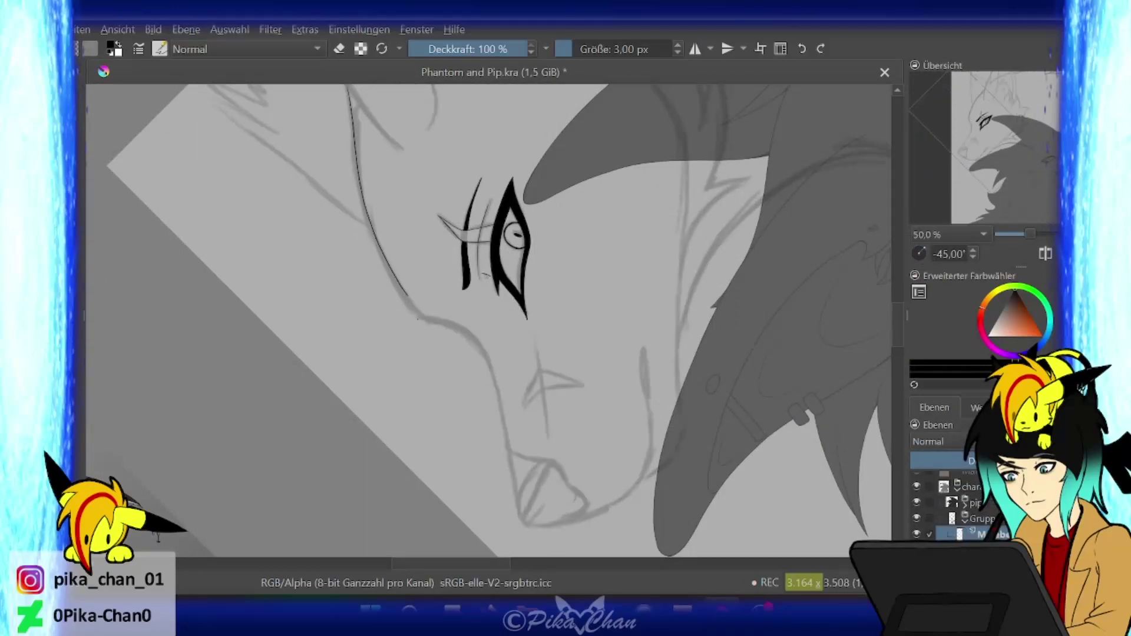
- Ink the bridge of the muzzle from the forehead down to the nose
{"action": "key", "text": "6"}
{"action": "key", "text": "6"}
{"action": "key", "text": "plus"}
{"action": "scroll", "coordinate": [489, 322], "scroll_direction": "down", "scroll_amount": 3}
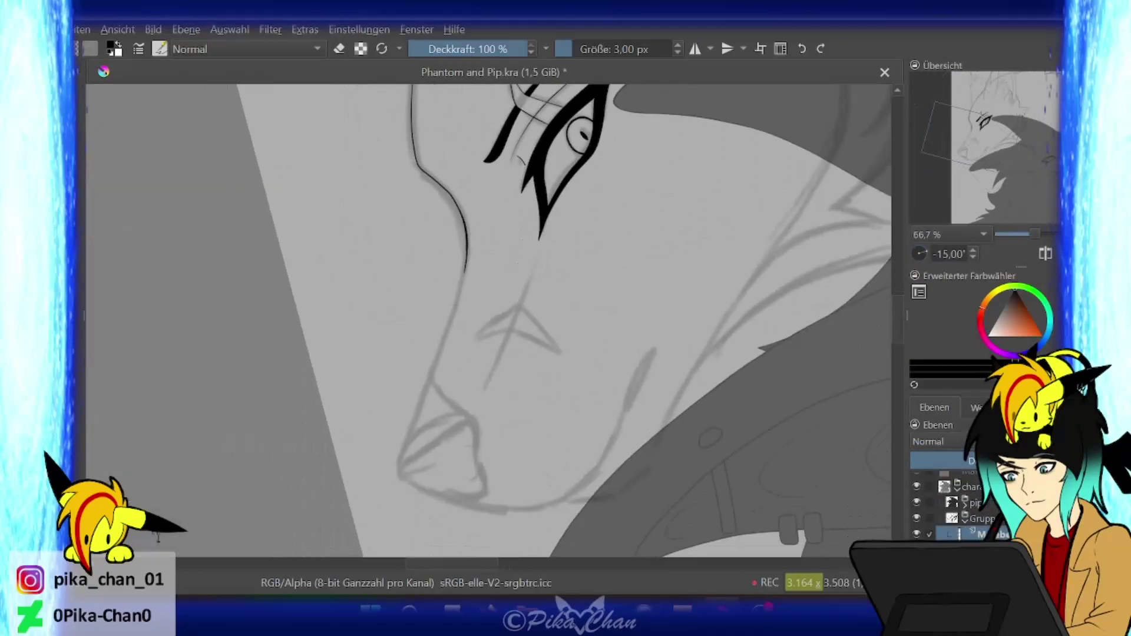
{"action": "key", "text": "6"}
{"action": "key", "text": "6"}
{"action": "key", "text": "6"}
{"action": "key", "text": "6"}
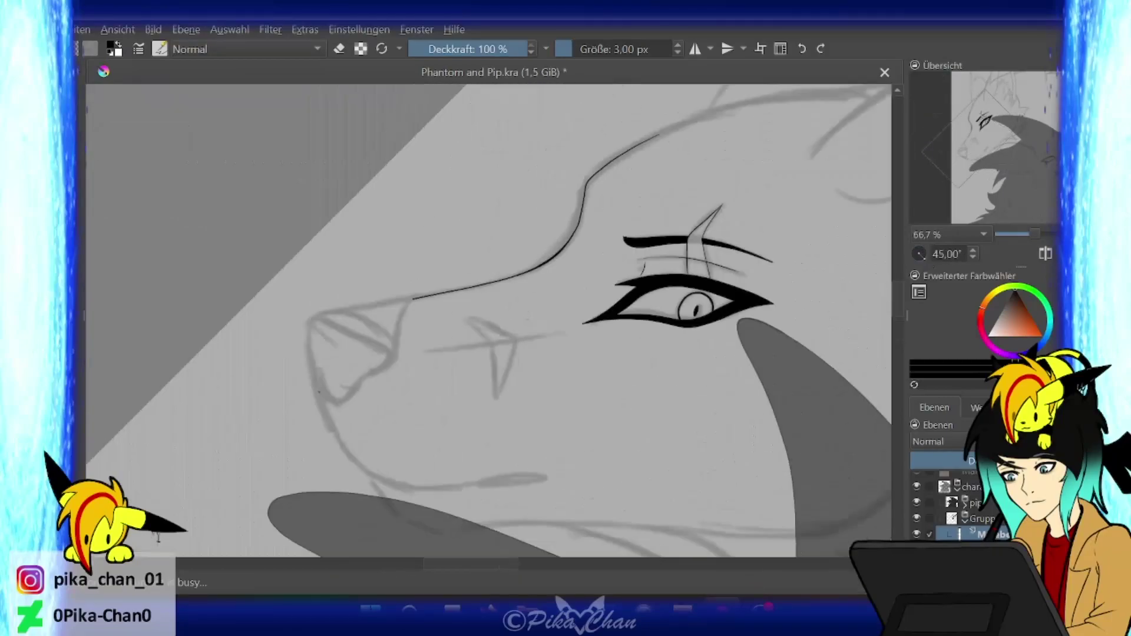
- Ink the rear and lower outline of the nose
{"action": "key", "text": "4"}
{"action": "key", "text": "4"}
{"action": "key", "text": "4"}
{"action": "key", "text": "4"}
{"action": "key", "text": "4"}
{"action": "key", "text": "4"}
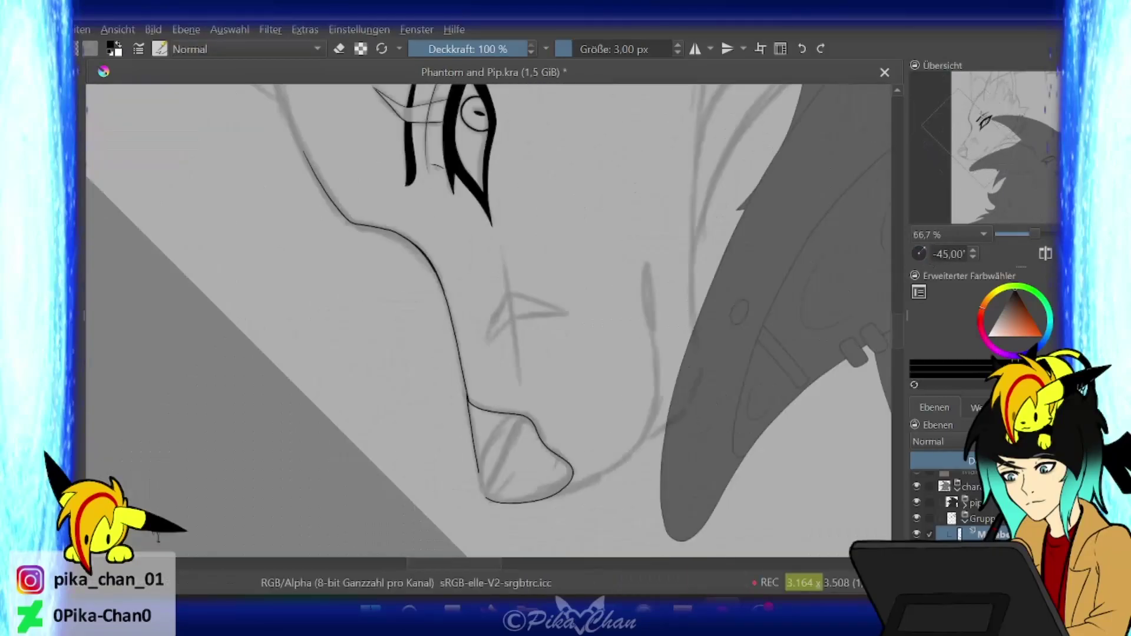
- Close the nose outline along its front edge and ink the fold inside the nose
{"action": "key", "text": "5"}
{"action": "key", "text": "minus"}
{"action": "key", "text": "minus"}
{"action": "key", "text": "minus"}
{"action": "key", "text": "plus"}
{"action": "key", "text": "plus"}
{"action": "key", "text": "6"}
{"action": "key", "text": "6"}
{"action": "key", "text": "6"}
{"action": "key", "text": "6"}
{"action": "key", "text": "6"}
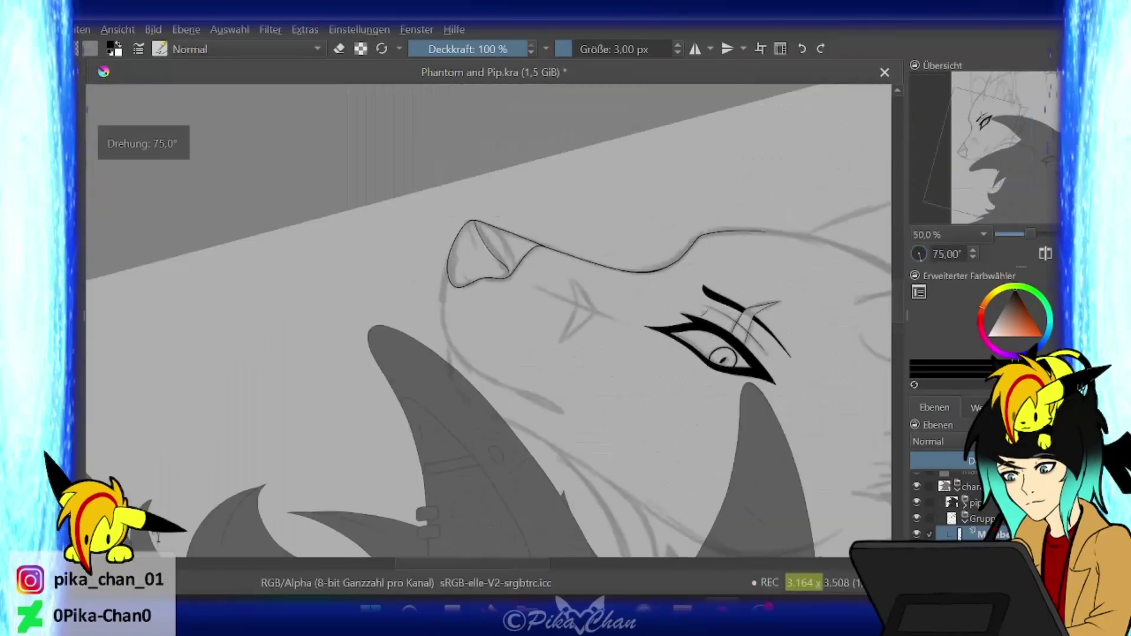
- Ink the lip curve from the nose to the mouth corner and fill the mouth corner black
{"action": "key", "text": "plus"}
{"action": "key", "text": "6"}
{"action": "key", "text": "6"}
{"action": "key", "text": "6"}
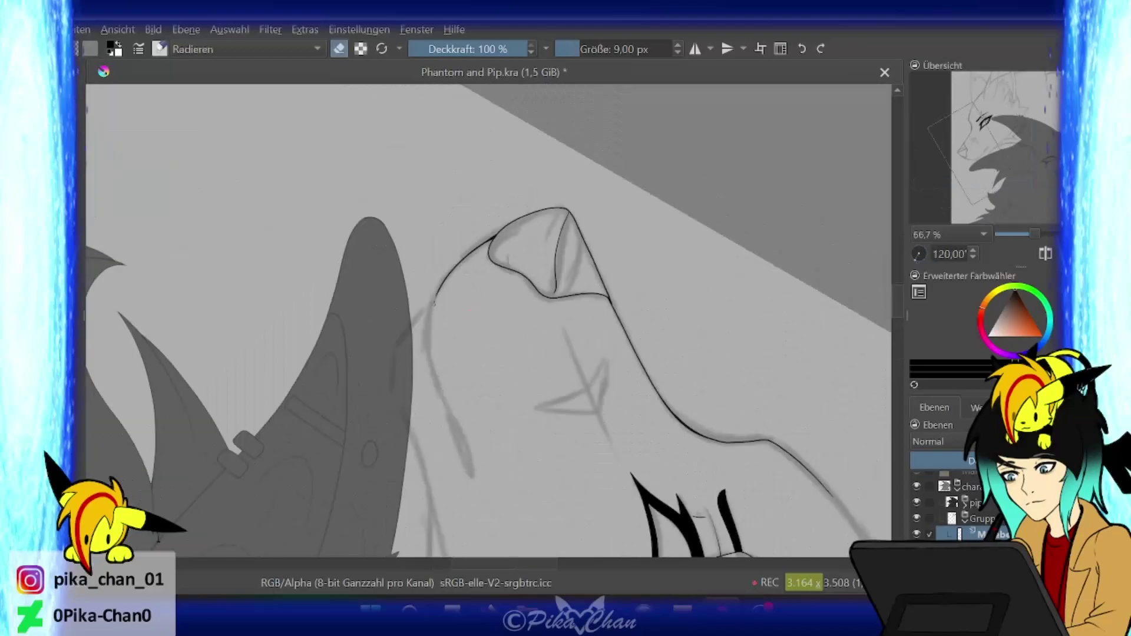
{"action": "left_click_drag", "start_coordinate": [452, 412], "coordinate": [470, 474]}
{"action": "key", "text": "m"}
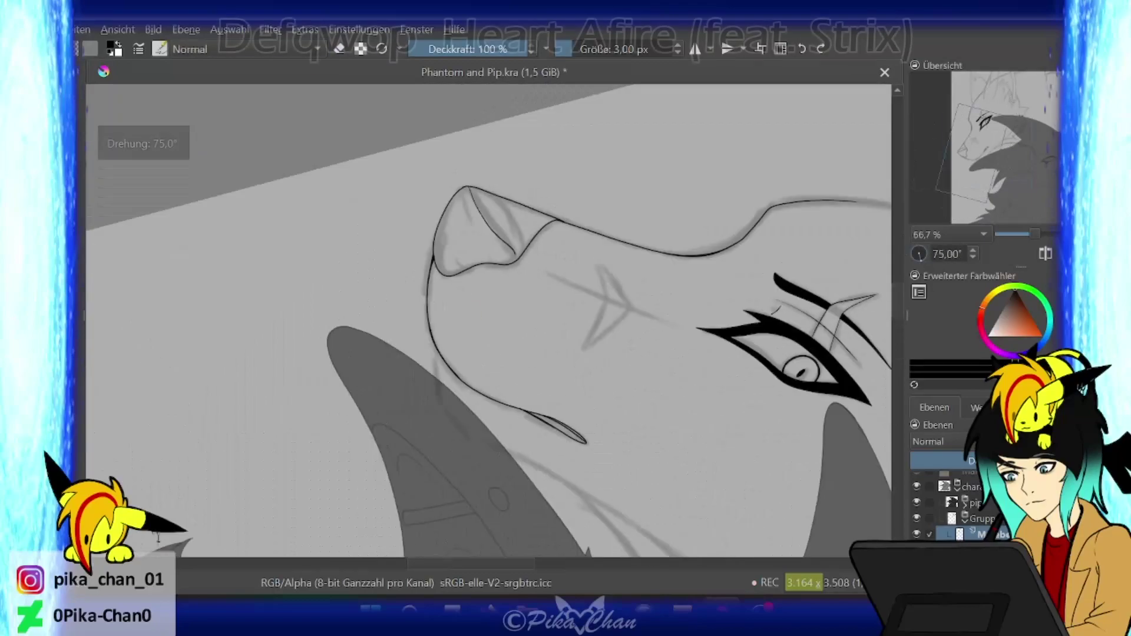
{"action": "left_click_drag", "start_coordinate": [586, 413], "coordinate": [534, 443]}
{"action": "key", "text": "m"}
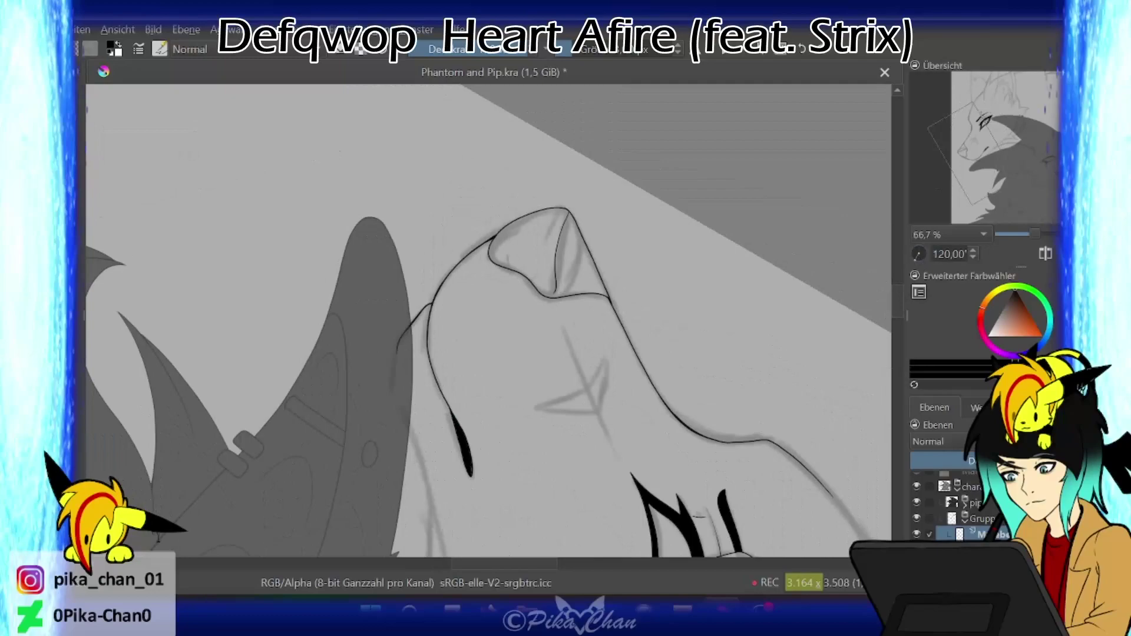
- Ink the crossed scar on the muzzle between the eye and the mouth
{"action": "key", "text": "5"}
{"action": "key", "text": "4"}
{"action": "key", "text": "4"}
{"action": "key", "text": "4"}
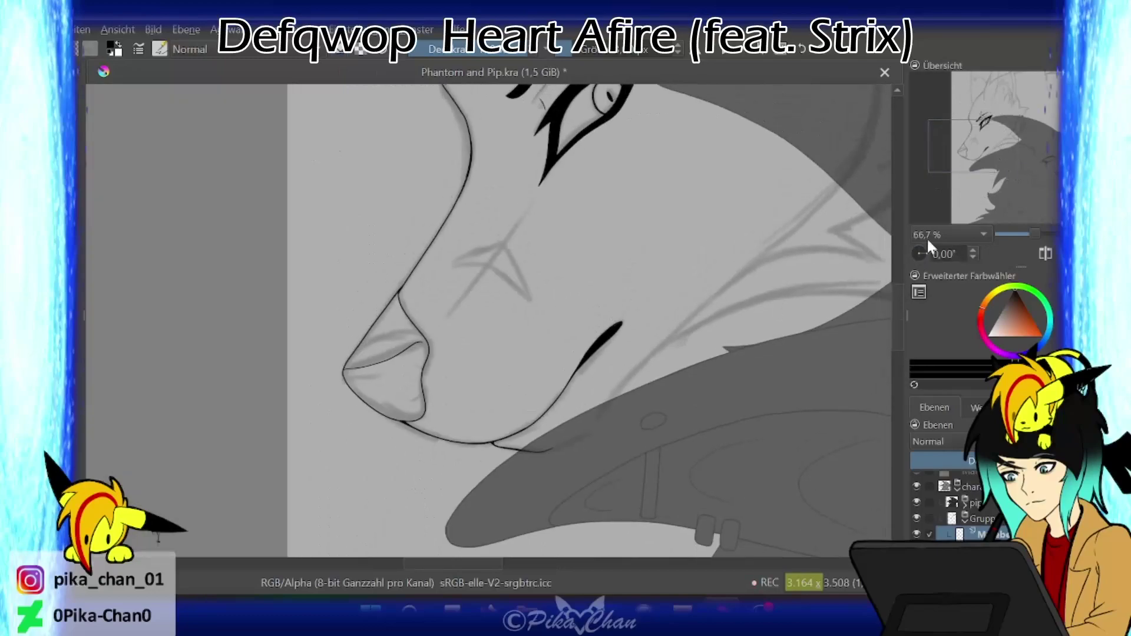
{"action": "key", "text": "5"}
{"action": "key", "text": "6"}
{"action": "key", "text": "6"}
{"action": "key", "text": "6"}
{"action": "key", "text": "6"}
{"action": "key", "text": "6"}
{"action": "key", "text": "6"}
{"action": "key", "text": "6"}
{"action": "key", "text": "6"}
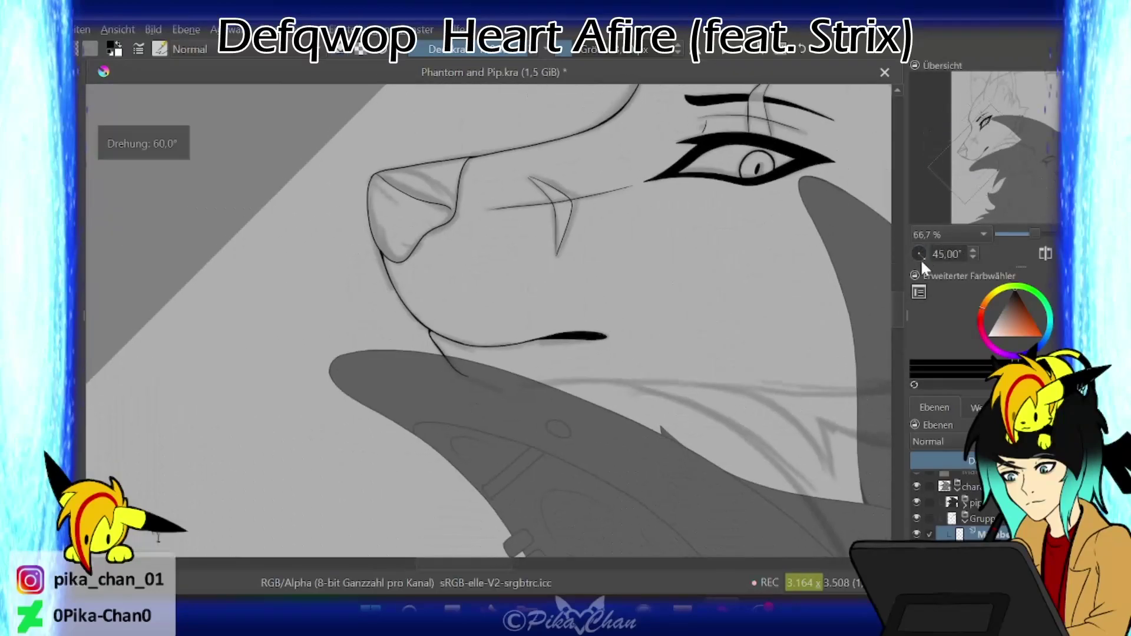
- Ink the jawline and the pointed cheek fur tufts over the dark shape behind the face
{"action": "mouse_move", "coordinate": [489, 471]}
{"action": "left_mouse_down"}
{"action": "mouse_move", "coordinate": [476, 261]}
{"action": "mouse_move", "coordinate": [501, 122]}
{"action": "mouse_move", "coordinate": [501, 168]}
{"action": "left_mouse_up"}
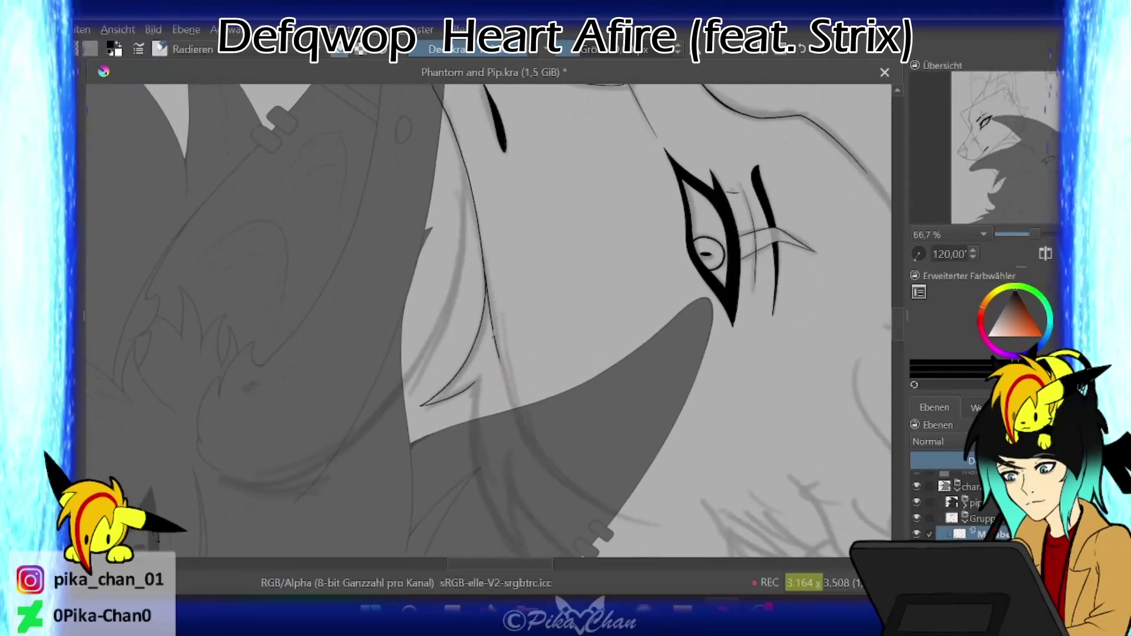
{"action": "left_click_drag", "start_coordinate": [488, 282], "coordinate": [635, 523]}
{"action": "left_click_drag", "start_coordinate": [501, 412], "coordinate": [501, 319]}
{"action": "left_click_drag", "start_coordinate": [475, 298], "coordinate": [505, 448]}
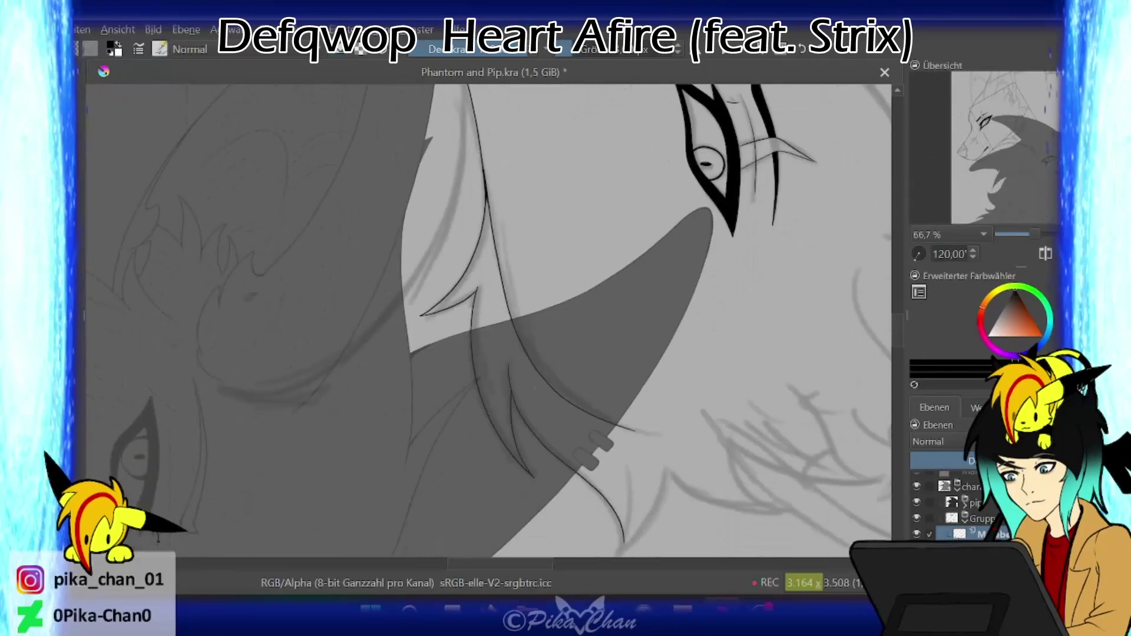
- Ink the fur tufts rising from the cheek towards the ear
{"action": "key", "text": "5"}
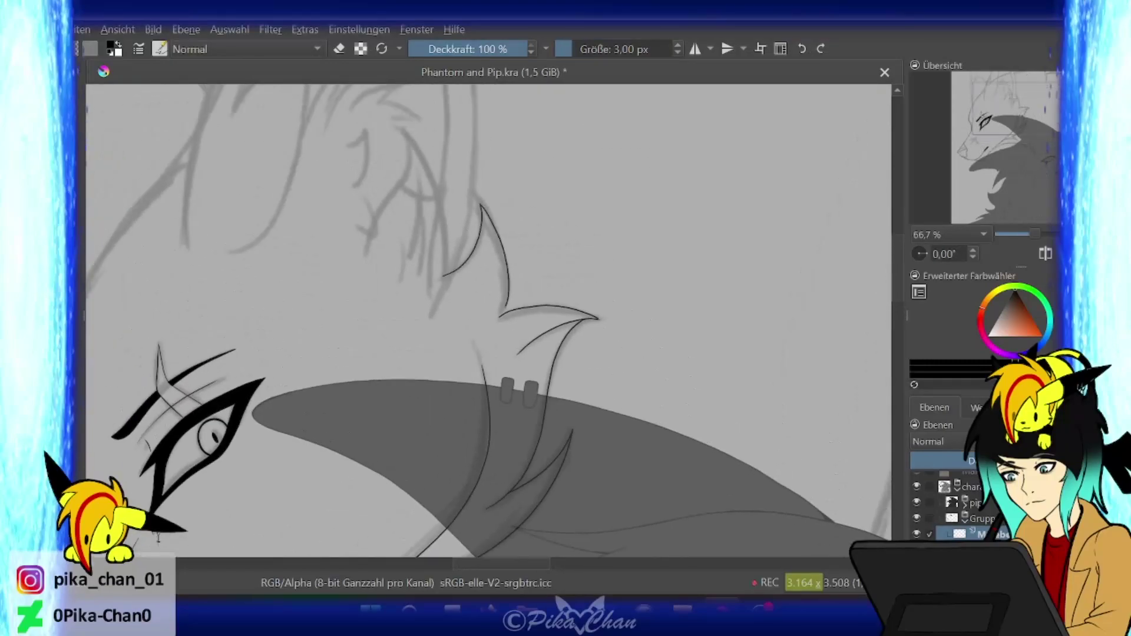
{"action": "left_click_drag", "start_coordinate": [471, 295], "coordinate": [493, 358]}
{"action": "left_click_drag", "start_coordinate": [433, 208], "coordinate": [386, 324]}
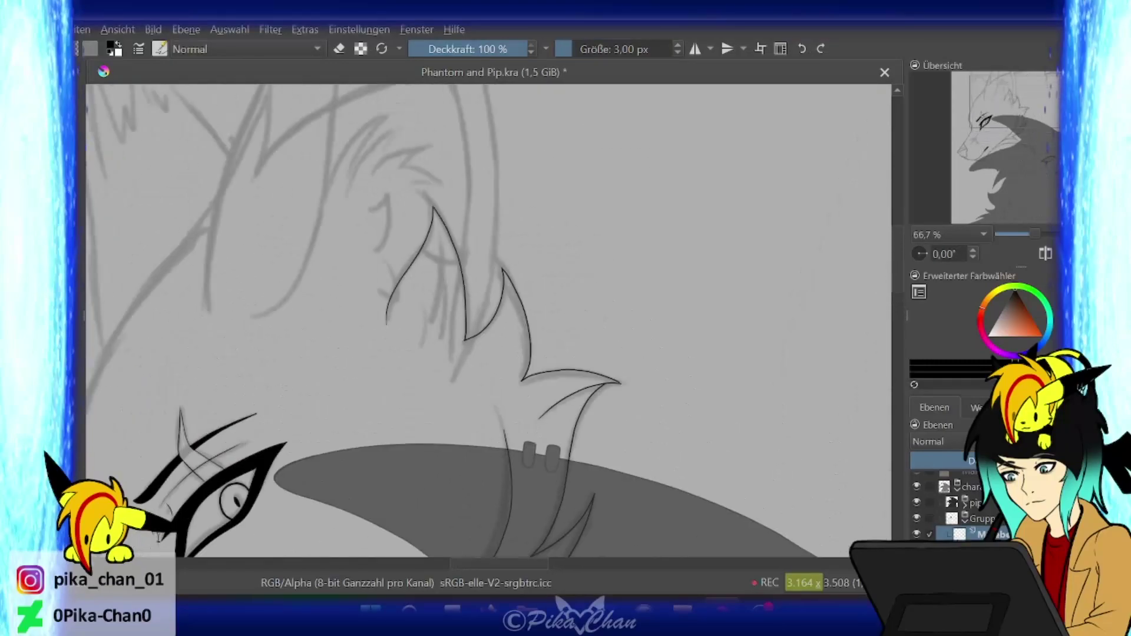
{"action": "scroll", "coordinate": [471, 330], "scroll_direction": "up", "scroll_amount": 2}
{"action": "scroll", "coordinate": [238, 224], "scroll_direction": "down", "scroll_amount": 2}
- Extend the inked forehead contour up to the base of the ear and clean up its joins
{"action": "left_click_drag", "start_coordinate": [919, 254], "coordinate": [919, 254]}
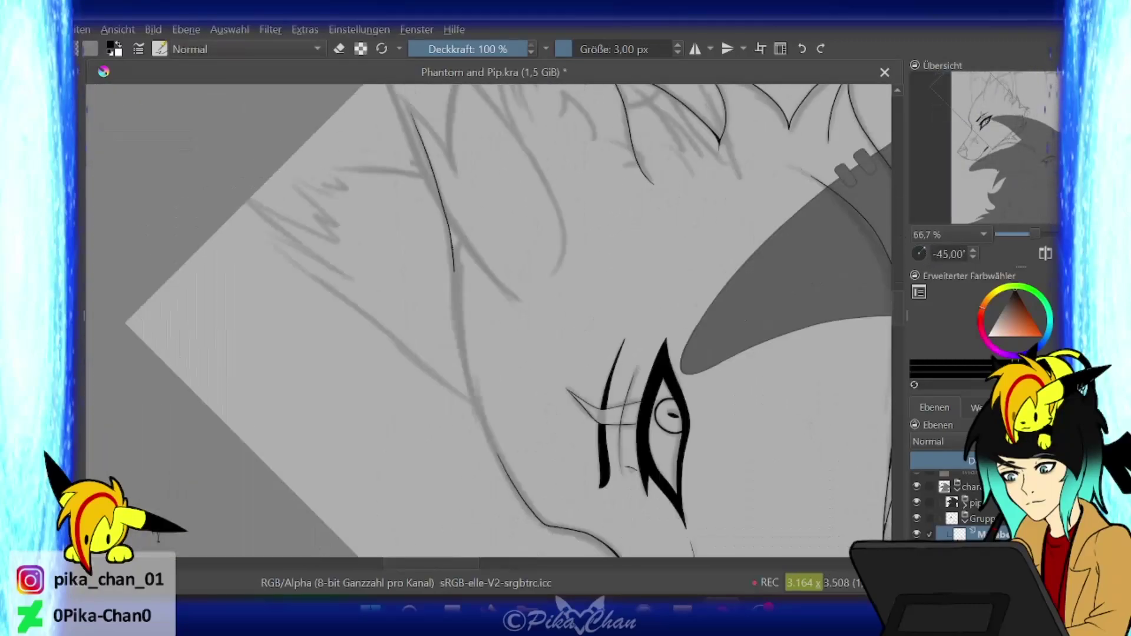
{"action": "key", "text": "e"}
{"action": "scroll", "coordinate": [489, 321], "scroll_direction": "down", "scroll_amount": 3}
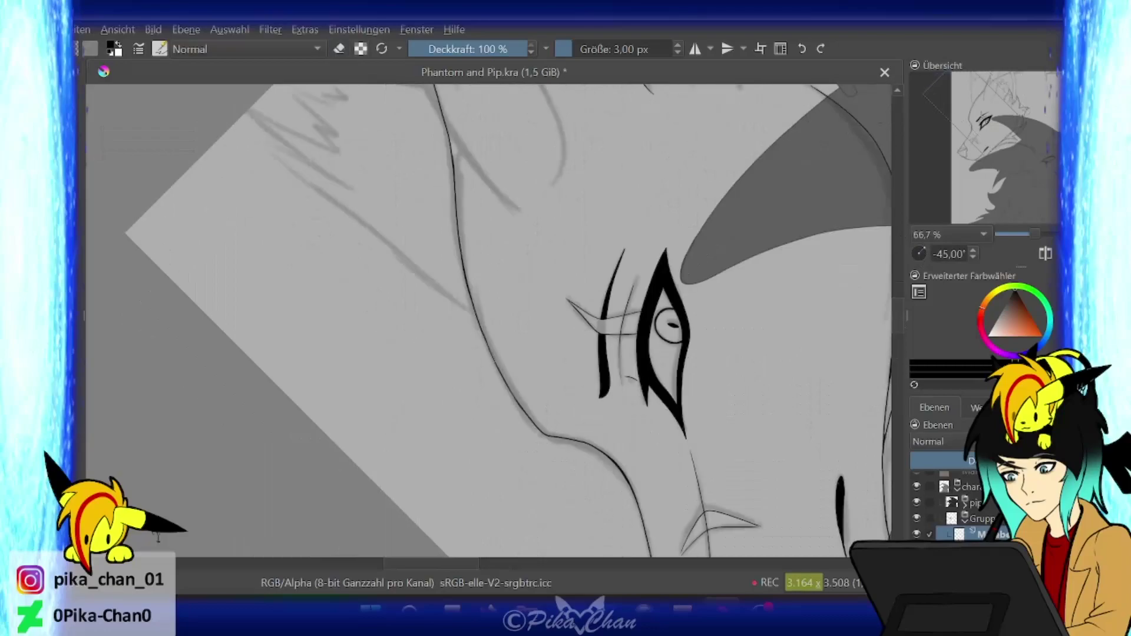
{"action": "key", "text": "e"}
{"action": "key", "text": "4"}
{"action": "key", "text": "4"}
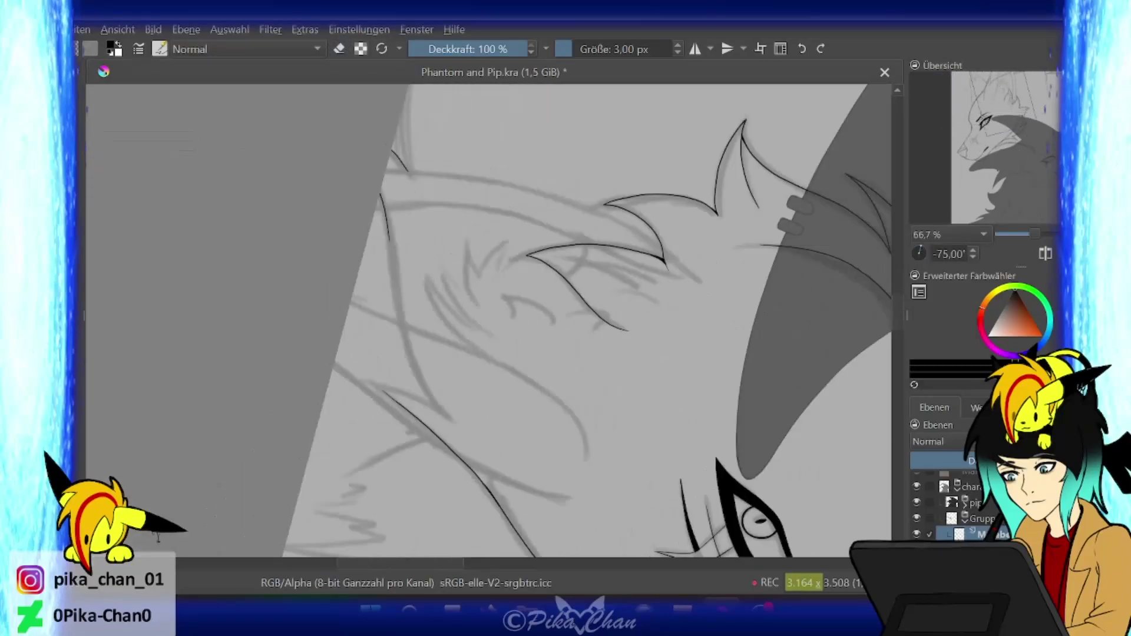
- Ink the rear wolf's back contour and its pointed fur tufts near the upper corner of the canvas
{"action": "key", "text": "4"}
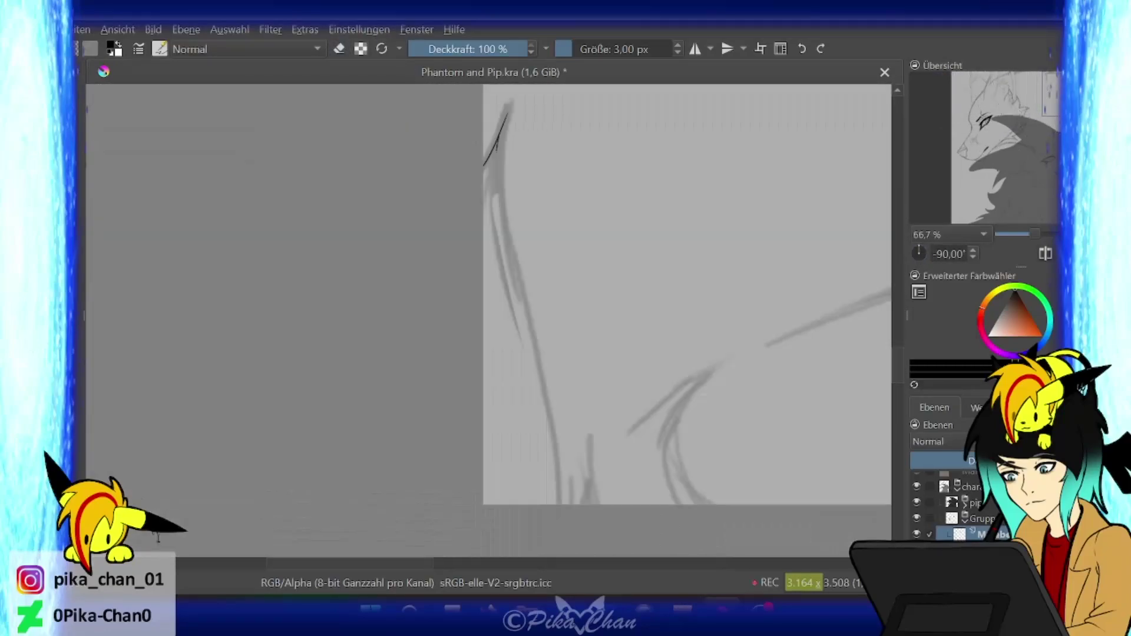
{"action": "left_click_drag", "start_coordinate": [374, 109], "coordinate": [420, 504]}
{"action": "key", "text": "1"}
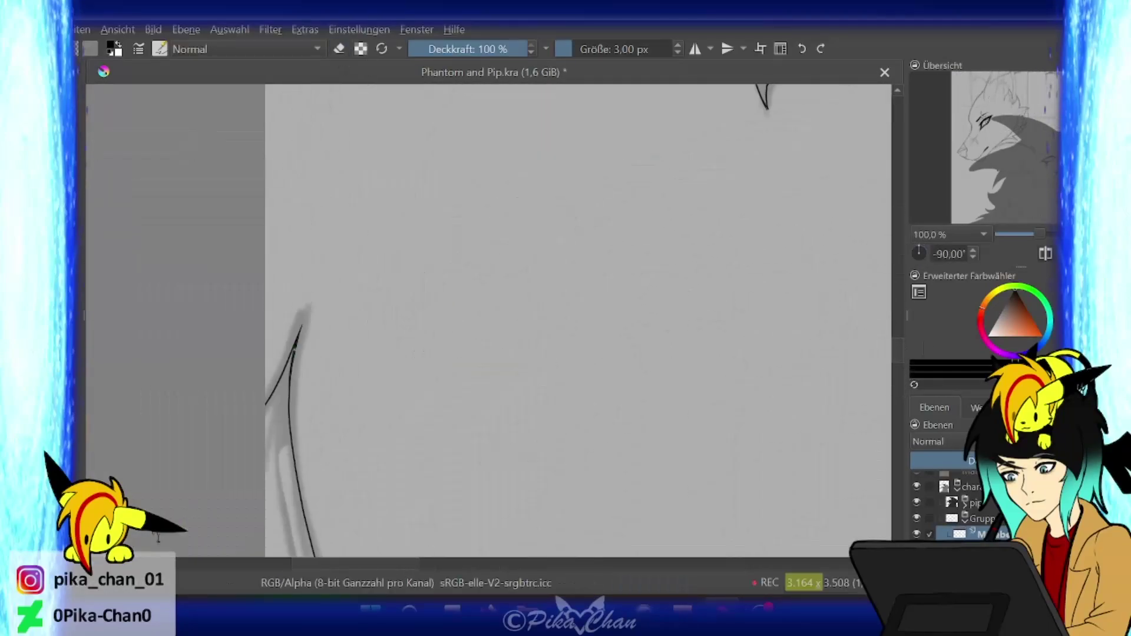
{"action": "key", "text": "5"}
{"action": "left_click_drag", "start_coordinate": [1047, 100], "coordinate": [1016, 94]}
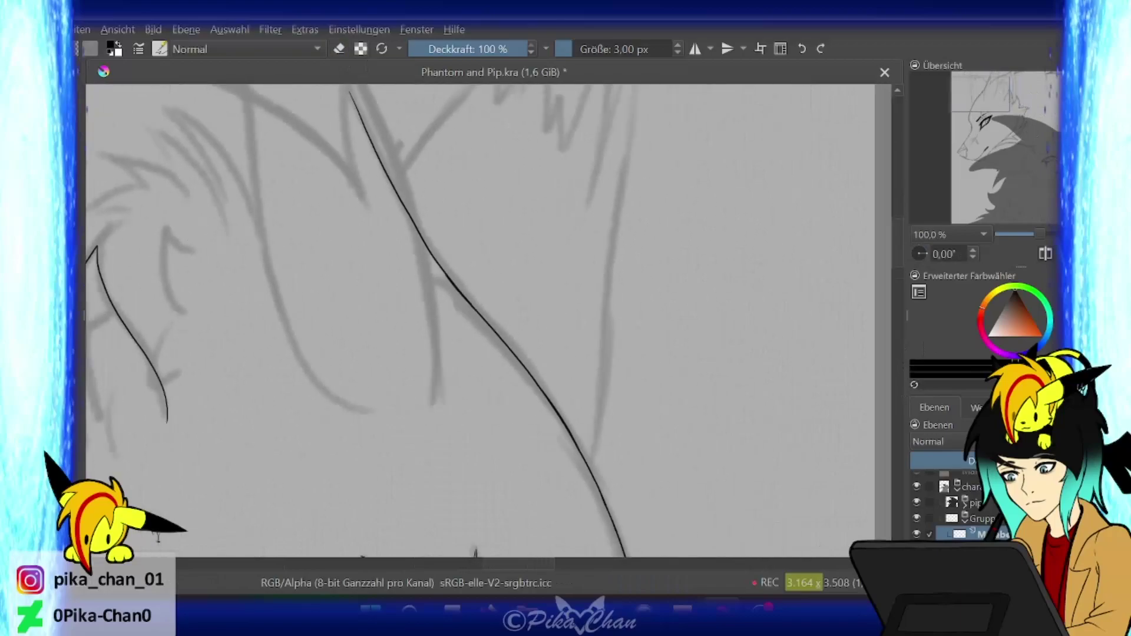
- Ink the outer and inner edges of the rear wolf's near ear over the grey sketch
{"action": "key", "text": "minus"}
{"action": "key", "text": "minus"}
{"action": "key", "text": "minus"}
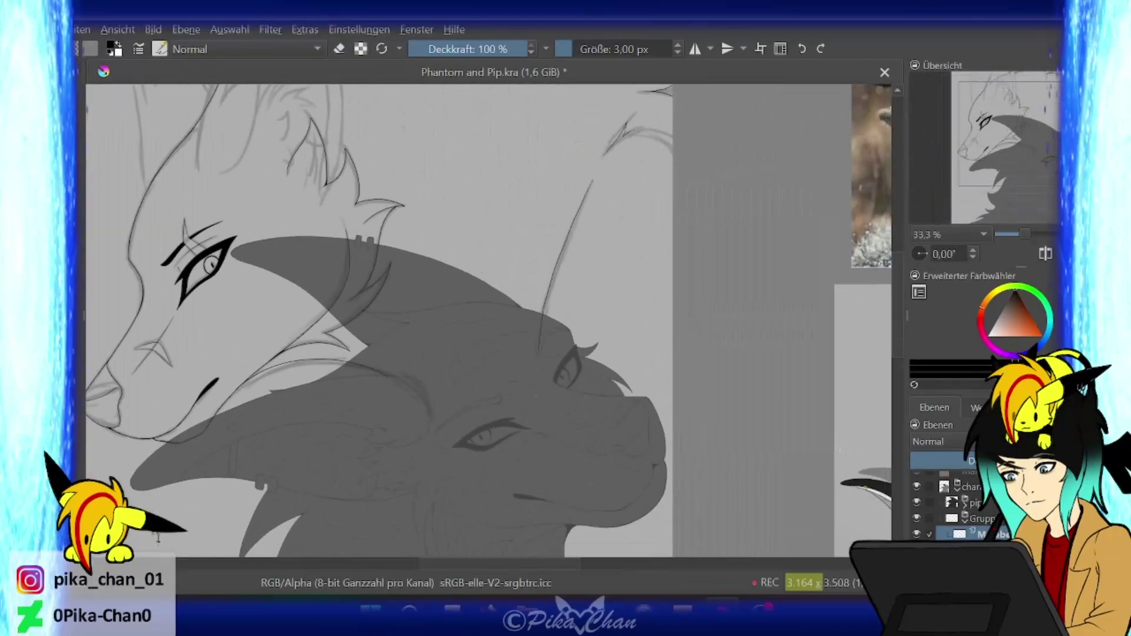
{"action": "key", "text": "minus"}
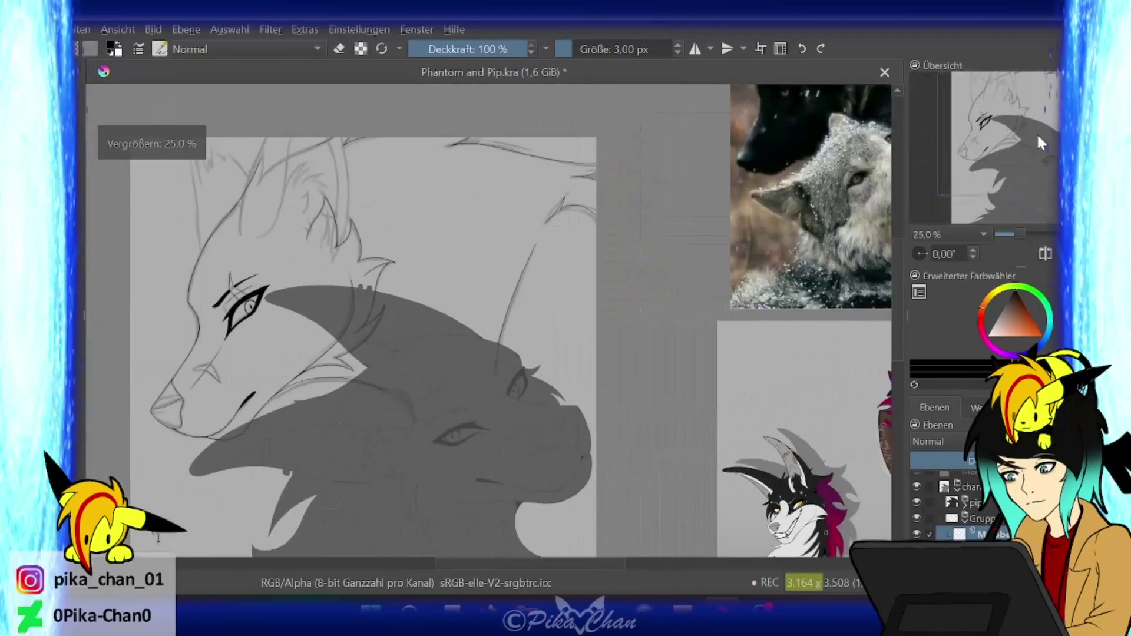
{"action": "key", "text": "plus"}
{"action": "key", "text": "4"}
{"action": "key", "text": "4"}
{"action": "key", "text": "5"}
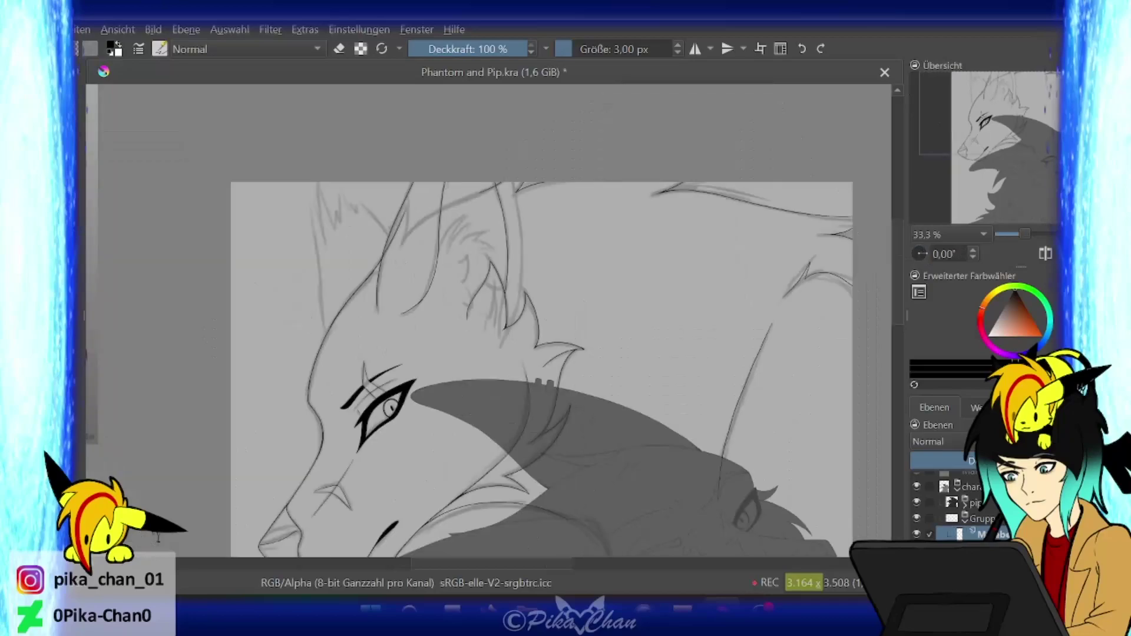
{"action": "key", "text": "plus"}
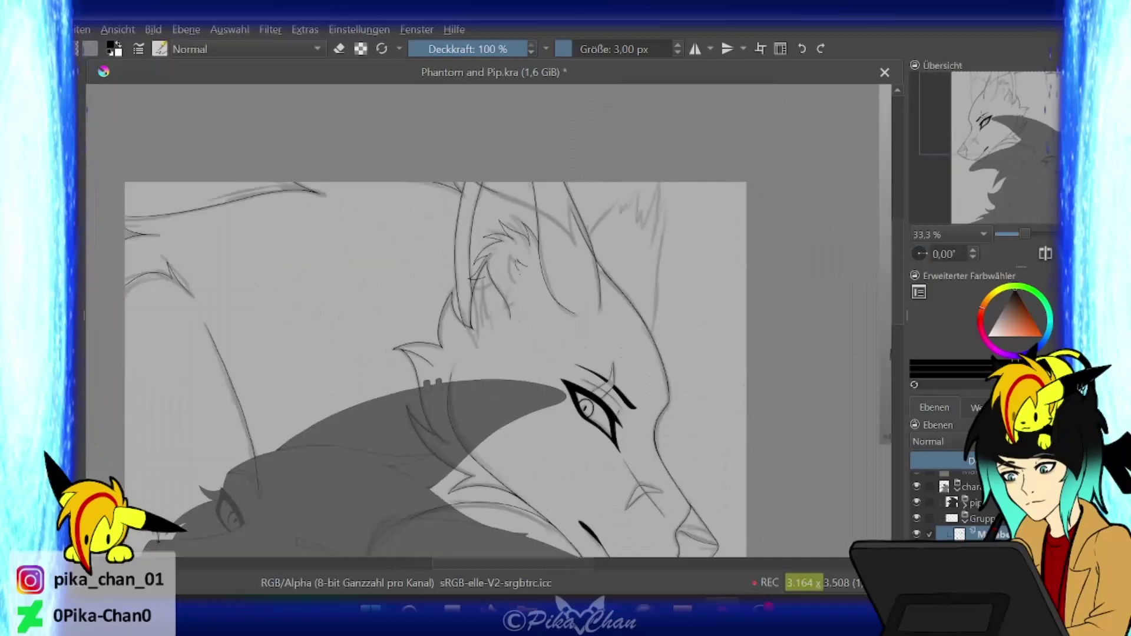
- Ink the fur tufts inside the near ear and erase the overlapping line ends
{"action": "key", "text": "e"}
{"action": "key", "text": "plus"}
{"action": "key", "text": "e"}
{"action": "key", "text": "e"}
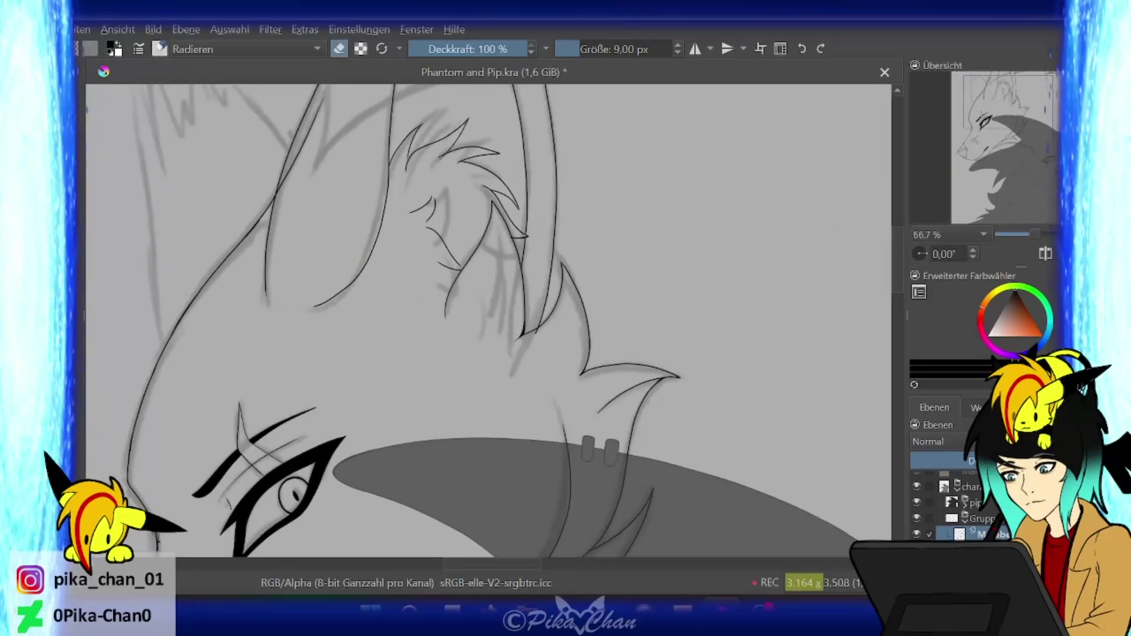
{"action": "key", "text": "e"}
{"action": "key", "text": "e"}
{"action": "key", "text": "e"}
- Refine the fur lines at the base of the near ear and fill the narrow gap beside the ear edge with black
{"action": "key", "text": "6"}
{"action": "key", "text": "6"}
{"action": "key", "text": "6"}
{"action": "key", "text": "6"}
{"action": "key", "text": "6"}
{"action": "key", "text": "6"}
{"action": "key", "text": "6"}
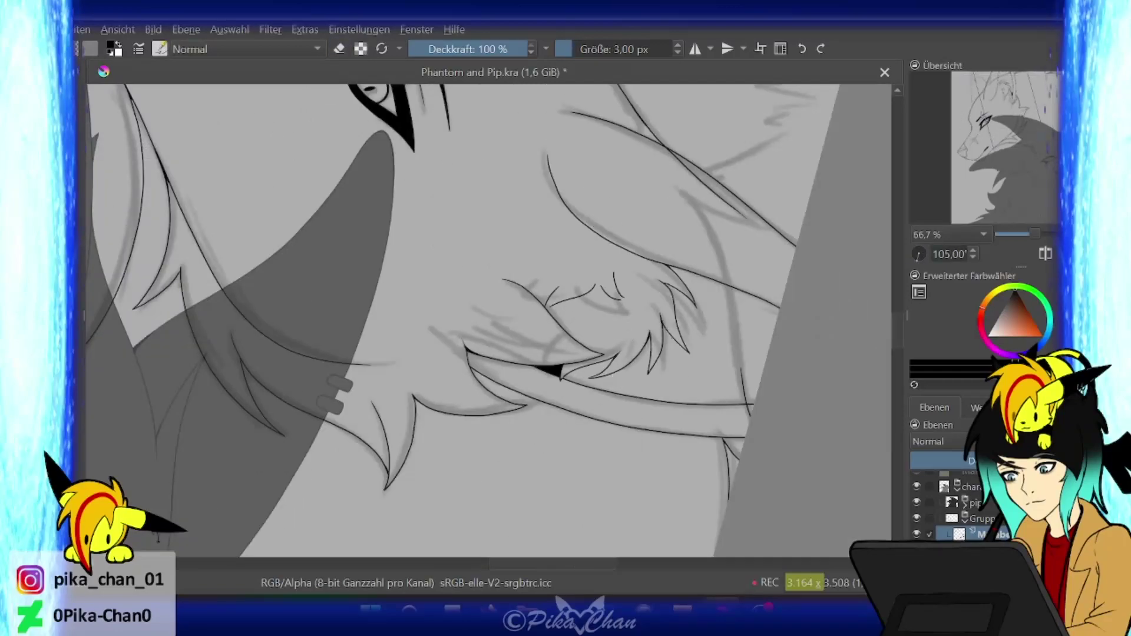
- Ink the outline of the rear wolf's far ear with its jagged inner fur tips
{"action": "key", "text": "5"}
{"action": "key", "text": "e"}
{"action": "left_click_drag", "start_coordinate": [506, 318], "coordinate": [736, 404]}
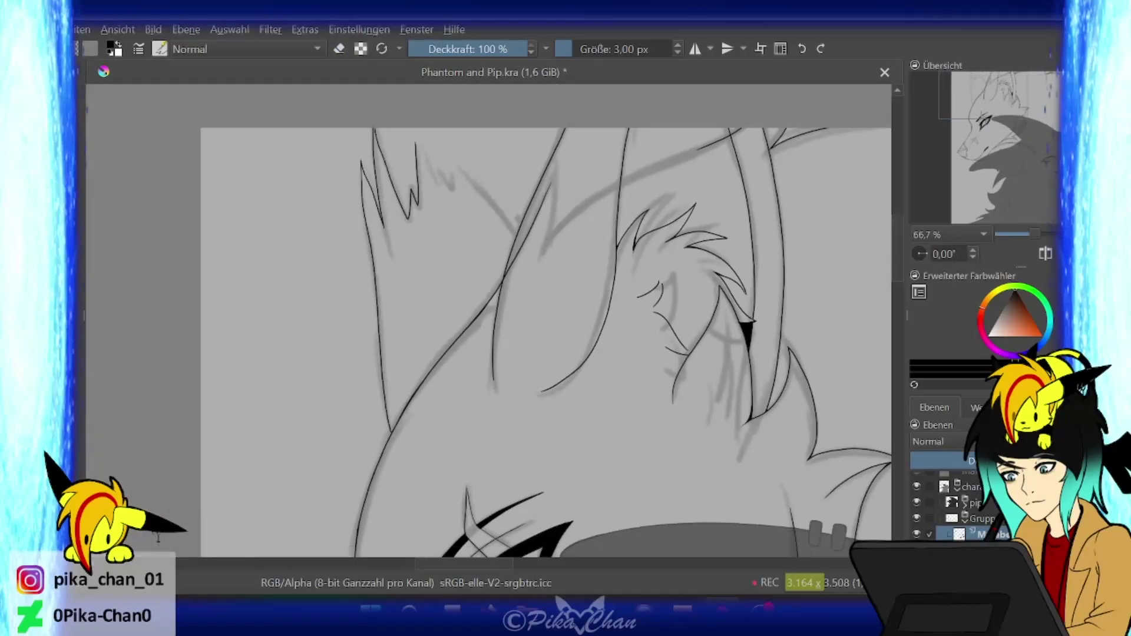
{"action": "key", "text": "e"}
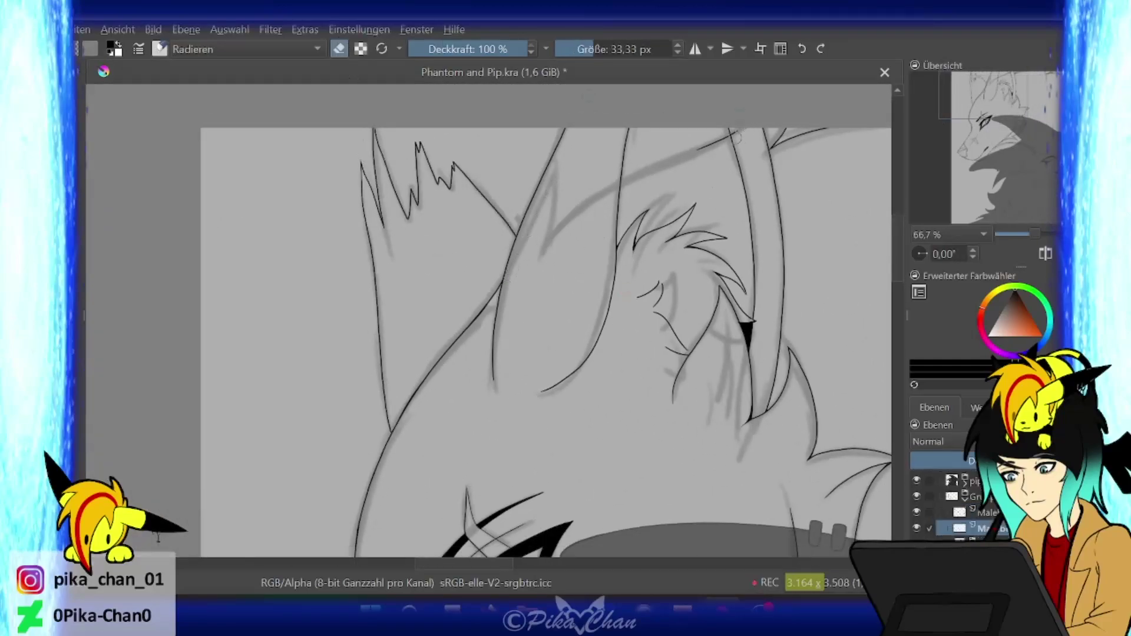
- Hide the grey sketch and raise the opacity of the front wolf's dark shape
{"action": "key", "text": "minus"}
{"action": "key", "text": "minus"}
{"action": "key", "text": "minus"}
{"action": "key", "text": "minus"}
{"action": "key", "text": "plus"}
{"action": "key", "text": "plus"}
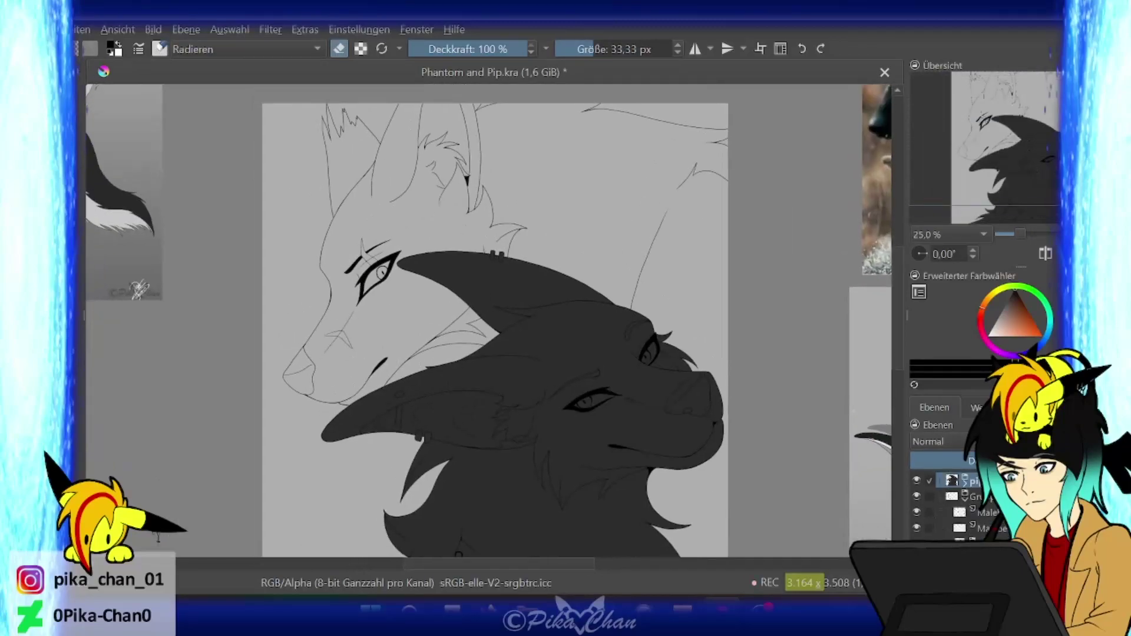
- Touch up the line art around the rear wolf's scarred eye and cheek with a 3 px brush
{"action": "key", "text": "e"}
{"action": "key", "text": "plus"}
{"action": "key", "text": "4"}
{"action": "key", "text": "4"}
{"action": "key", "text": "4"}
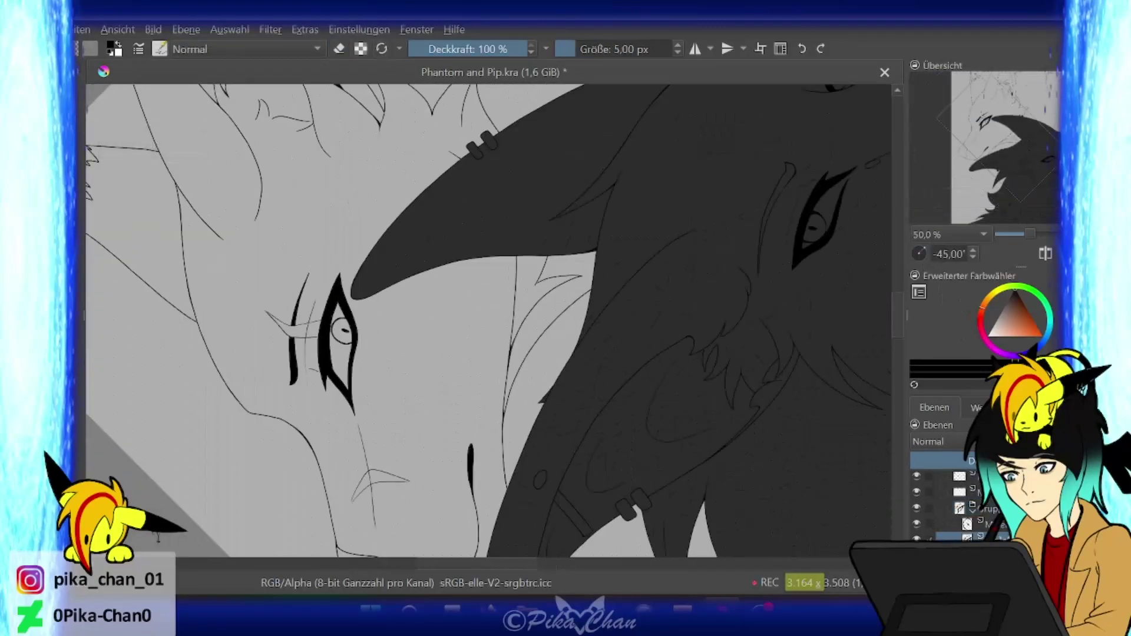
{"action": "key", "text": "5"}
{"action": "key", "text": "plus"}
{"action": "key", "text": "bracketleft"}
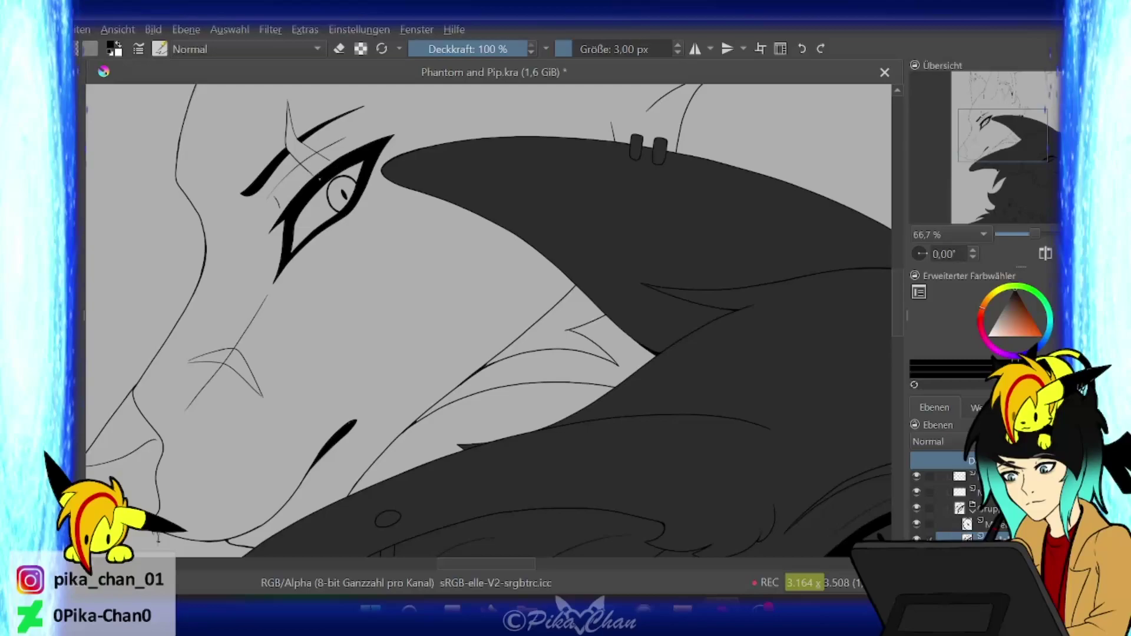
- Place a paint layer beneath the line layer of the phantom group and set up a white 25 px brush
{"action": "key", "text": "minus"}
{"action": "key", "text": "minus"}
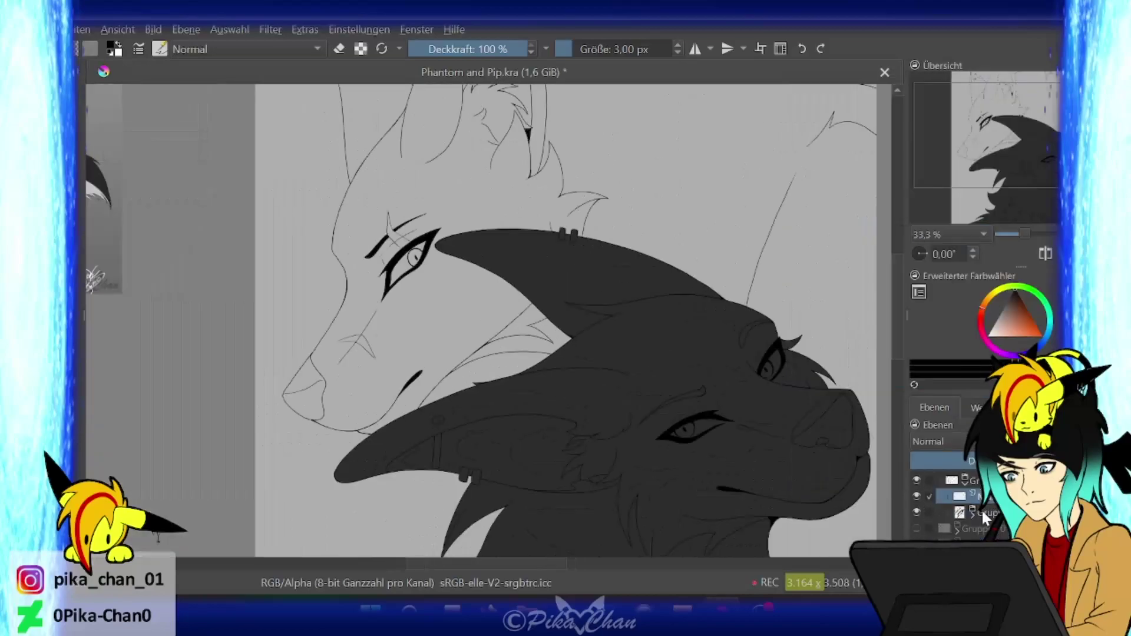
{"action": "key", "text": "plus"}
{"action": "key", "text": "minus"}
{"action": "key", "text": "Page_Down"}
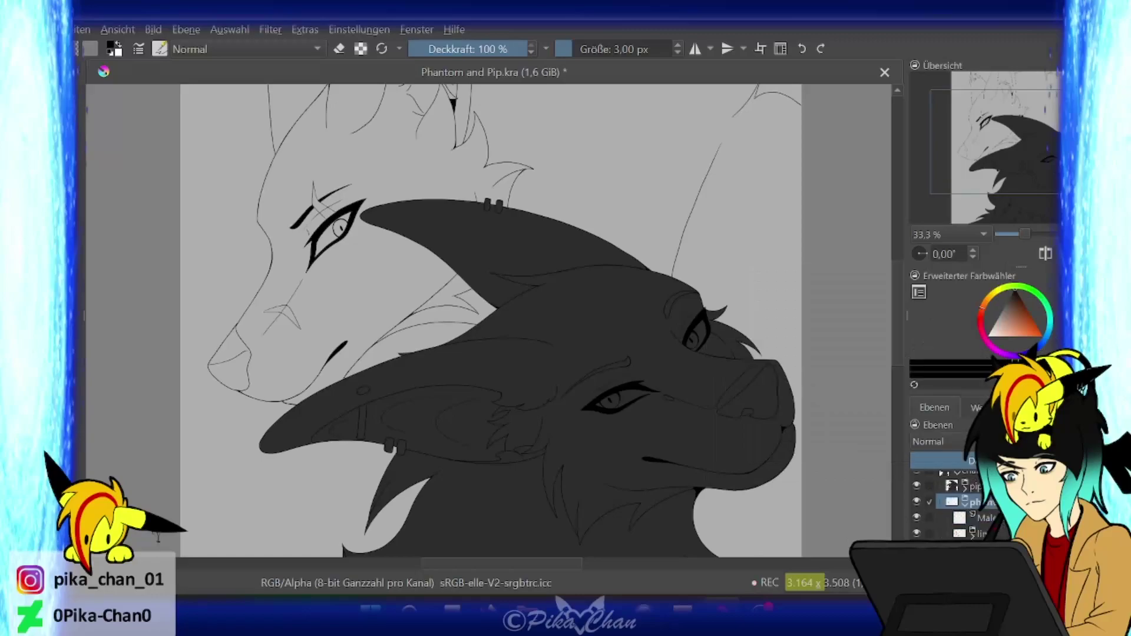
{"action": "key", "text": "Page_Down"}
{"action": "key", "text": "minus"}
{"action": "key", "text": "F6"}
{"action": "key", "text": "m"}
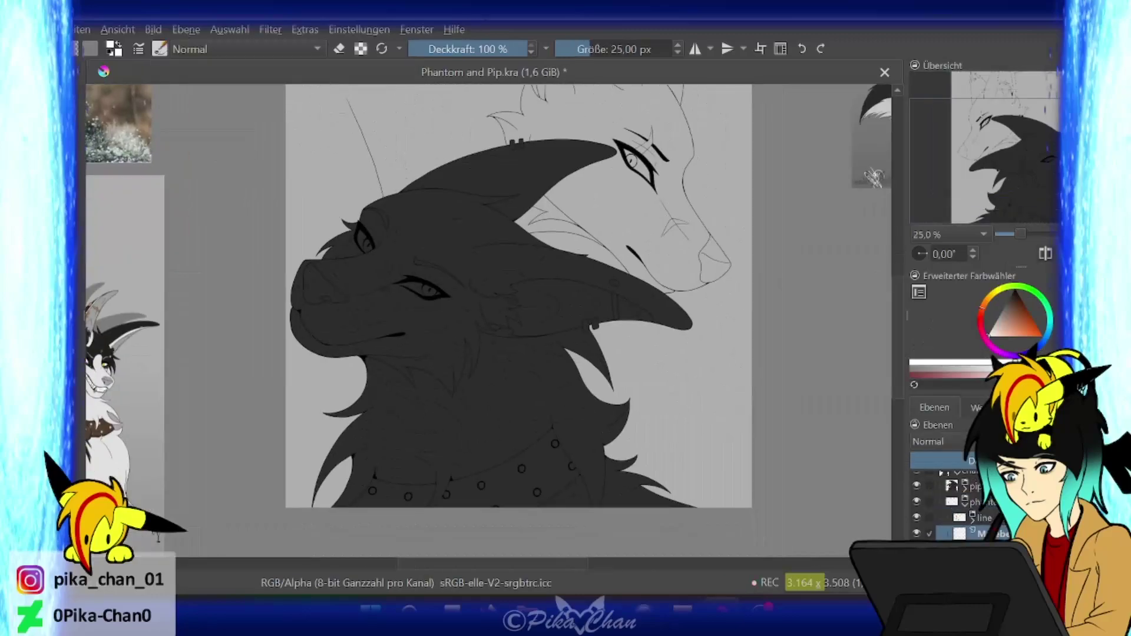
- Select the rear wolf's silhouette and fill it with a flat white base on the layer beneath the line art
{"action": "scroll", "coordinate": [971, 488], "scroll_direction": "down", "scroll_amount": 2}
{"action": "scroll", "coordinate": [971, 488], "scroll_direction": "down", "scroll_amount": 2}
{"action": "key", "text": "ctrl+bracketleft"}
{"action": "key", "text": "ctrl+bracketleft"}
{"action": "key", "text": "ctrl+bracketleft"}
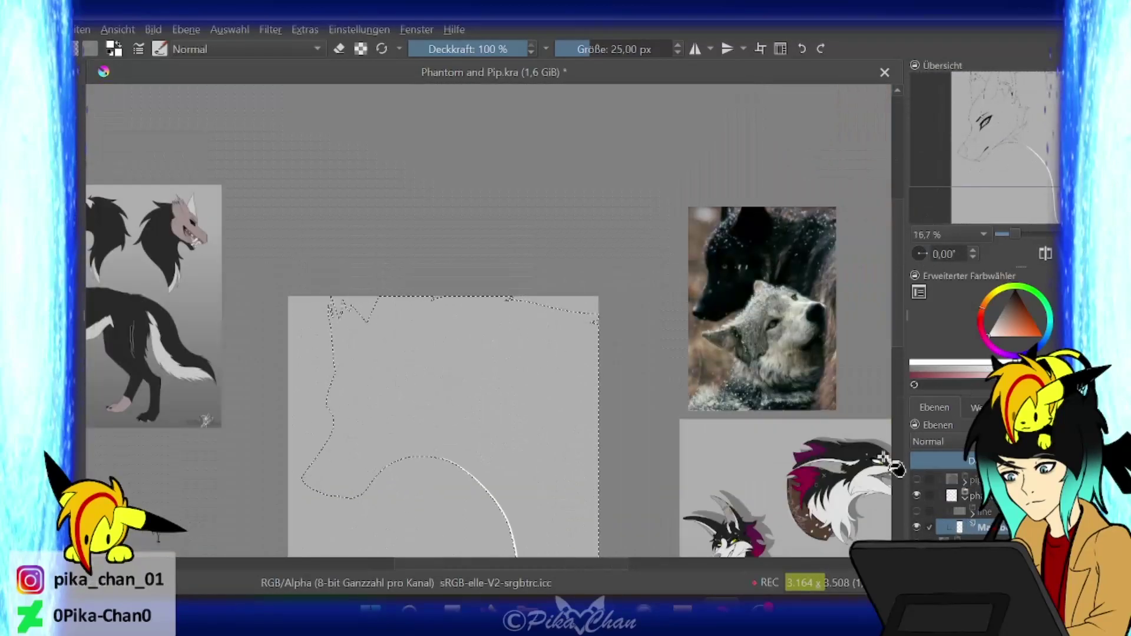
{"action": "key", "text": "BackSpace"}
{"action": "key", "text": "plus"}
{"action": "key", "text": "plus"}
{"action": "key", "text": "plus"}
{"action": "key", "text": "plus"}
{"action": "key", "text": "e"}
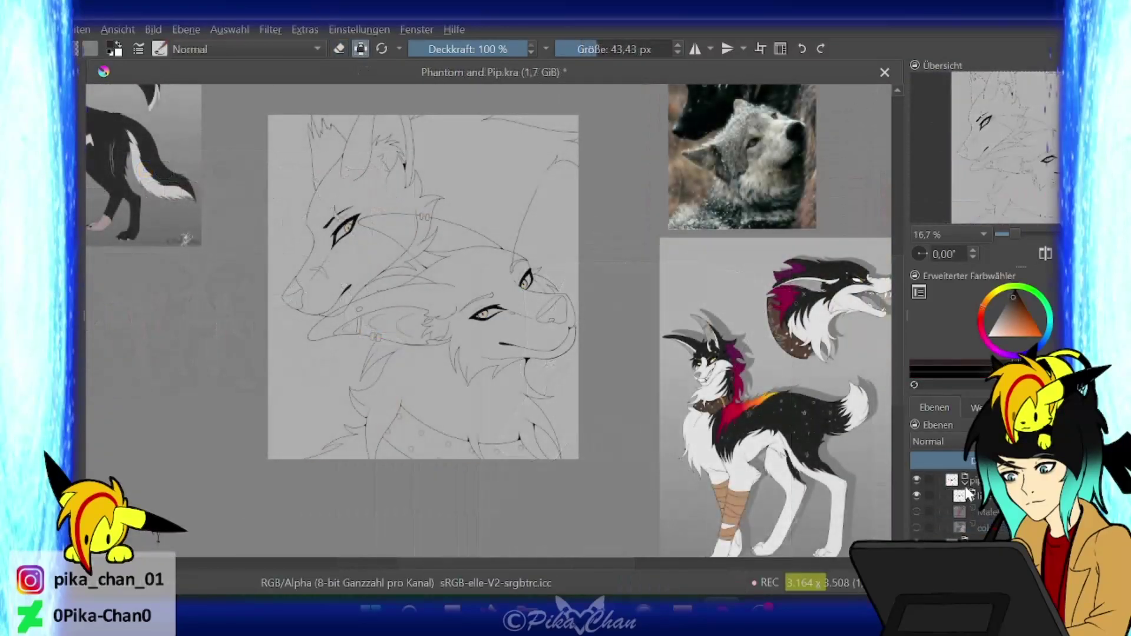
- Set up a nested colour layer for the front wolf and fill the inside of its near ear with dark brown
{"action": "right_click", "coordinate": [978, 513]}
{"action": "left_click", "coordinate": [808, 470]}
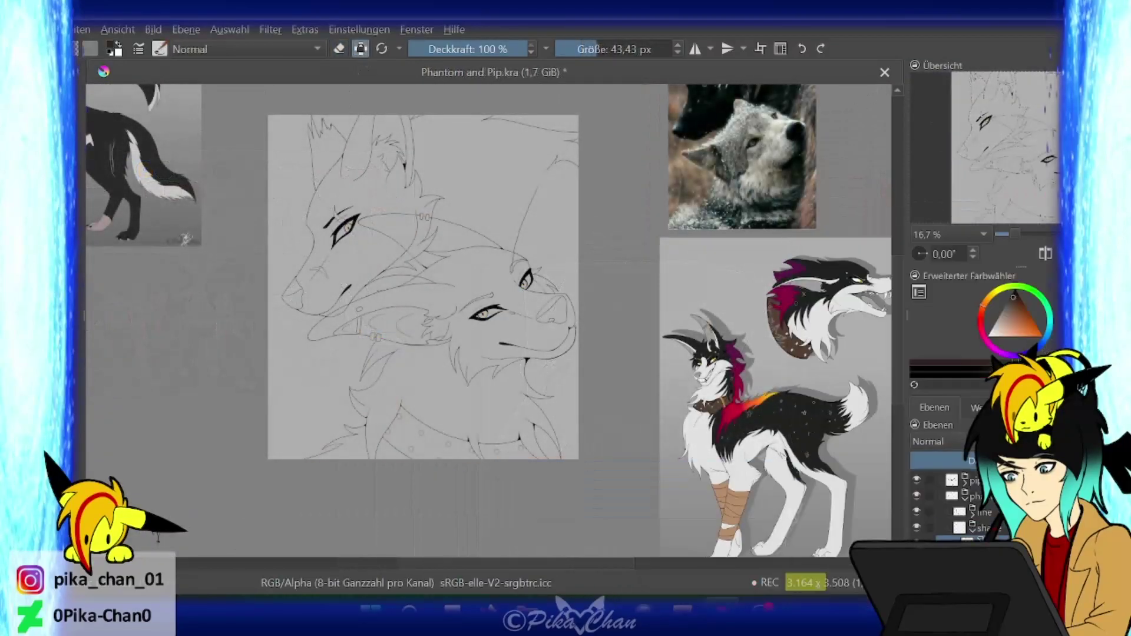
{"action": "key", "text": "plus"}
{"action": "key", "text": "plus"}
{"action": "key", "text": "plus"}
{"action": "left_click_drag", "start_coordinate": [707, 330], "coordinate": [757, 388]}
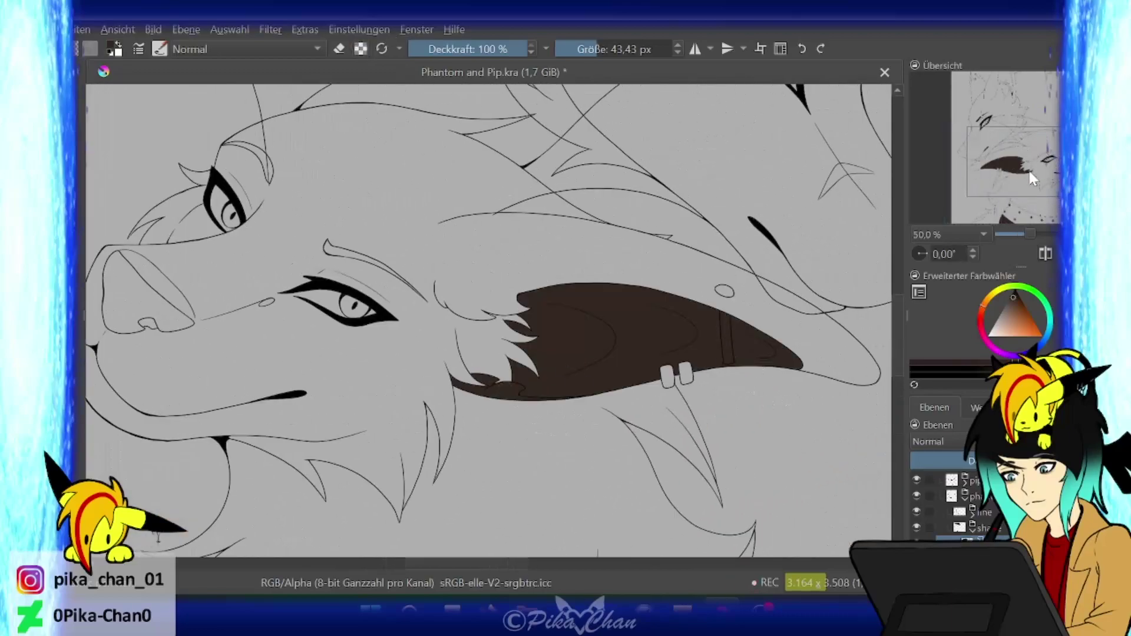
- Colour the front wolf's far ear, nostril, neck fur and the patch beside the far eye dark brown
{"action": "left_click_drag", "start_coordinate": [1022, 184], "coordinate": [1048, 137]}
{"action": "key", "text": "4"}
{"action": "key", "text": "4"}
{"action": "key", "text": "4"}
{"action": "key", "text": "4"}
{"action": "key", "text": "4"}
{"action": "key", "text": "4"}
{"action": "key", "text": "plus"}
{"action": "key", "text": "e"}
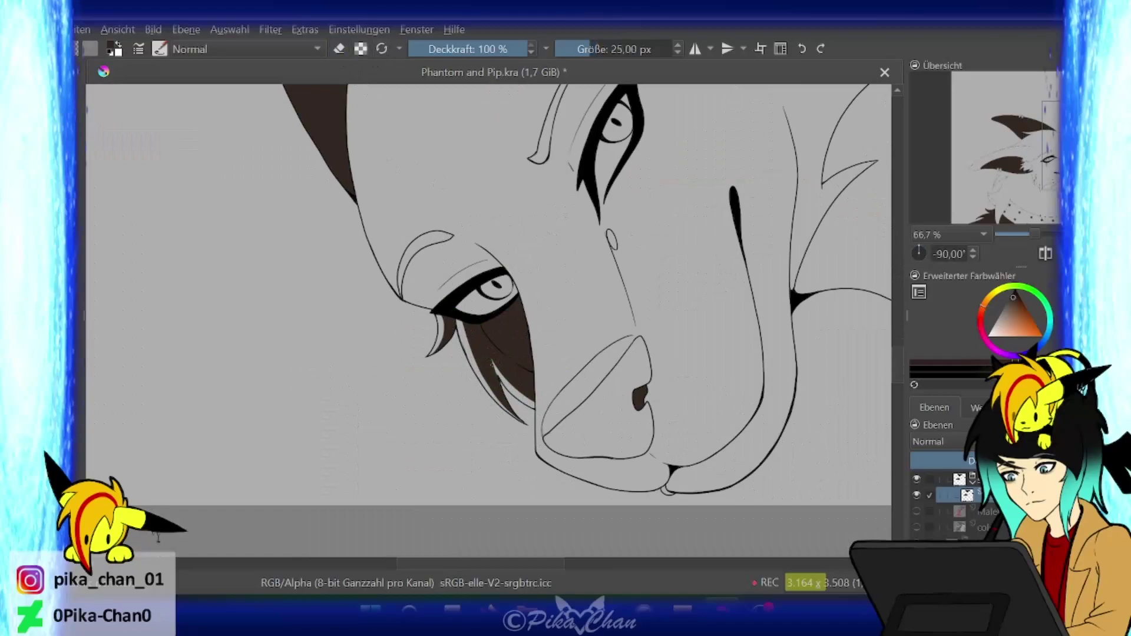
- Refine the dark brown fur strands between the far eye and the muzzle
{"action": "key", "text": "6"}
{"action": "key", "text": "6"}
{"action": "key", "text": "6"}
{"action": "key", "text": "6"}
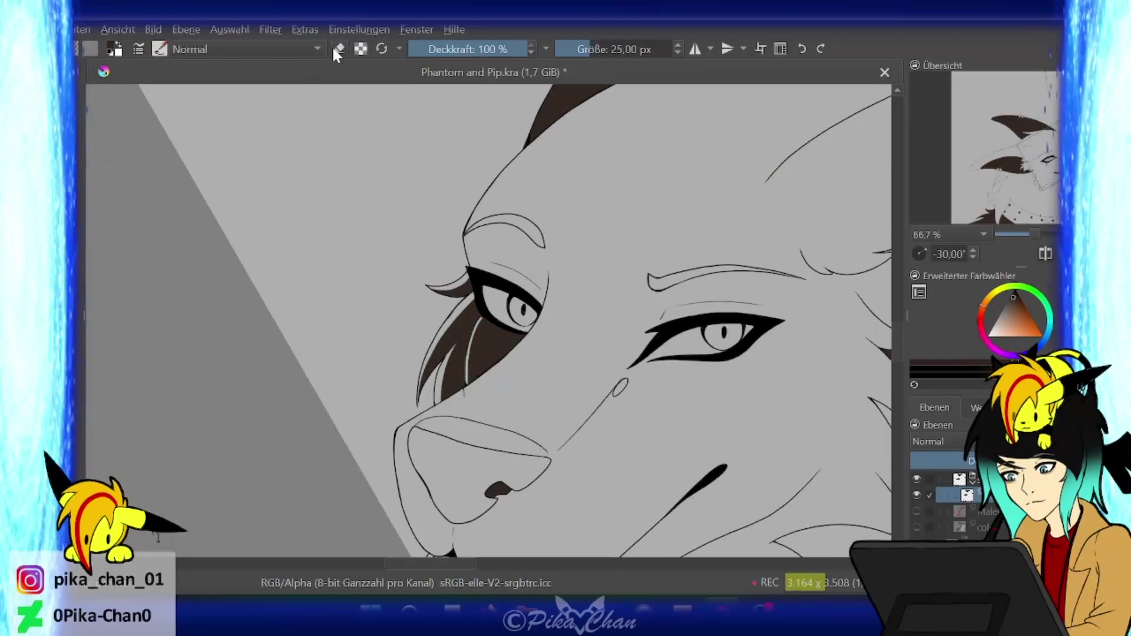
{"action": "key", "text": "5"}
{"action": "left_click", "coordinate": [1031, 165]}
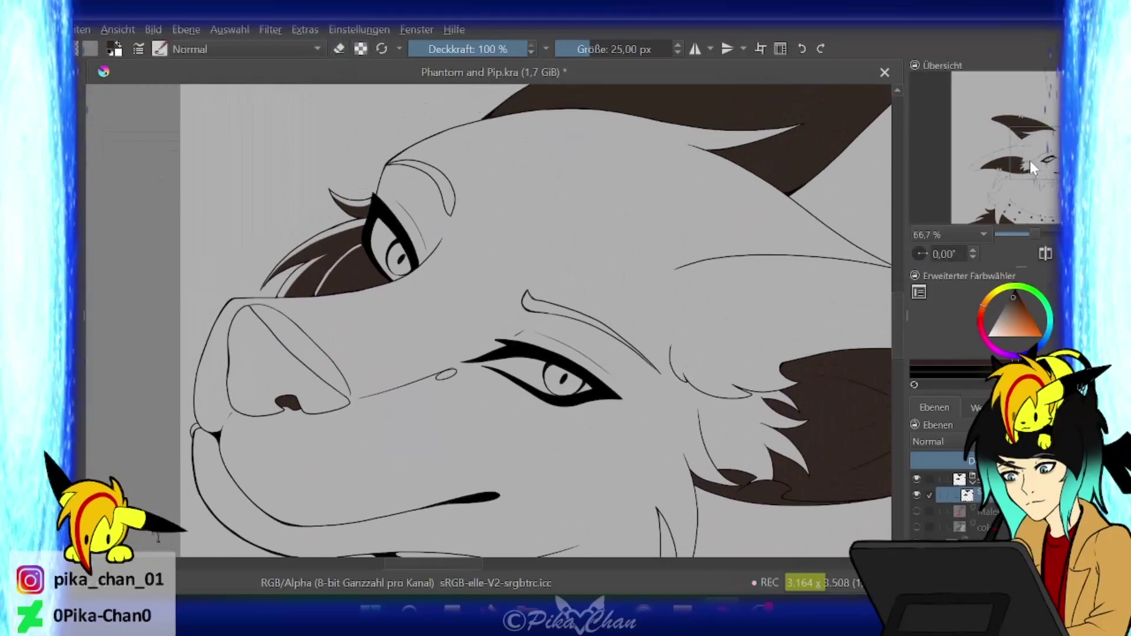
- Outline the brown marking along the near ear's outer edge and down to the eyebrow with a 25 px brush
{"action": "key", "text": "4"}
{"action": "key", "text": "4"}
{"action": "key", "text": "4"}
{"action": "key", "text": "4"}
{"action": "key", "text": "4"}
{"action": "key", "text": "4"}
{"action": "key", "text": "minus"}
{"action": "key", "text": "minus"}
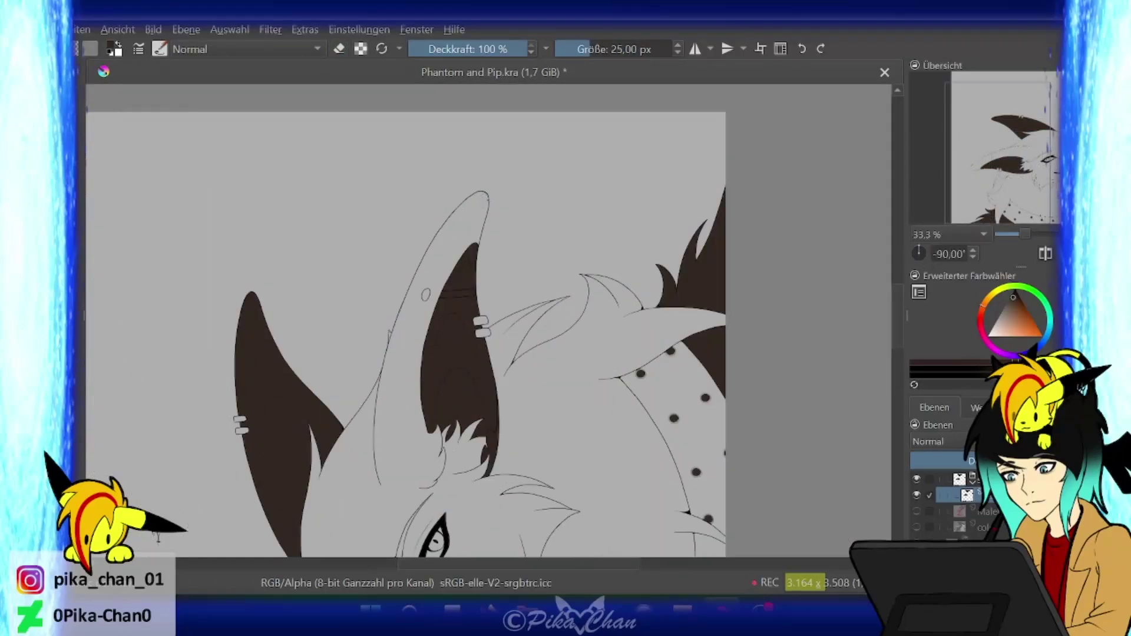
{"action": "key", "text": "5"}
{"action": "key", "text": "4"}
{"action": "key", "text": "4"}
{"action": "key", "text": "4"}
{"action": "key", "text": "4"}
{"action": "key", "text": "4"}
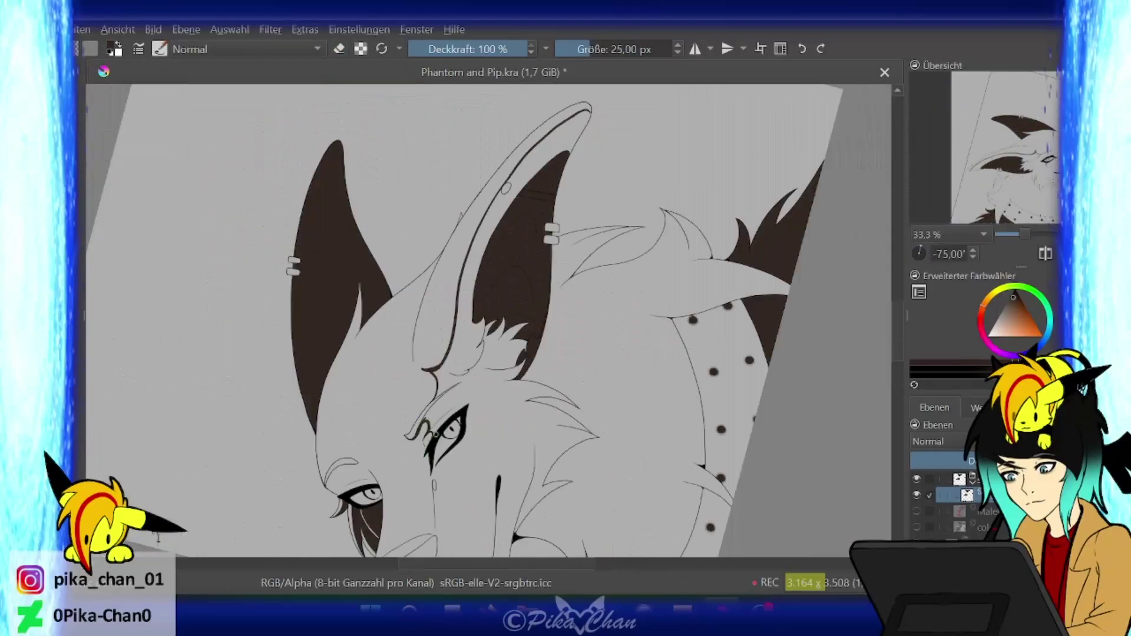
- Outline the brown marking from the brow along the muzzle and around the nose, closing the gaps in its border
{"action": "scroll", "coordinate": [428, 339], "scroll_direction": "down", "scroll_amount": 3}
{"action": "key", "text": "5"}
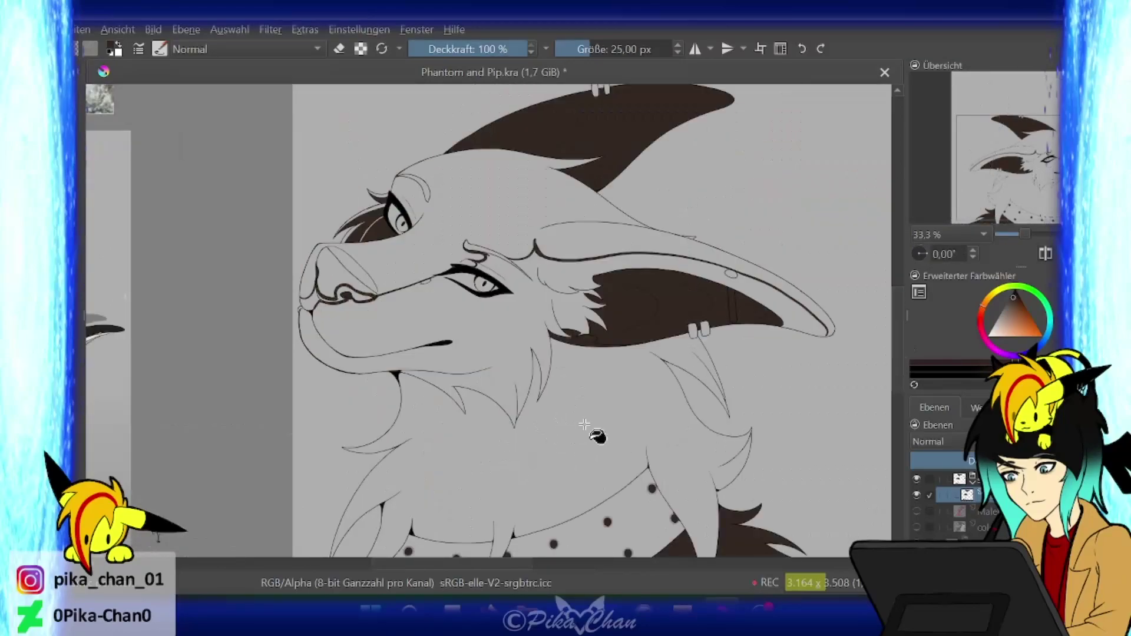
{"action": "key", "text": "6"}
{"action": "key", "text": "6"}
{"action": "key", "text": "6"}
{"action": "key", "text": "6"}
{"action": "key", "text": "5"}
{"action": "left_click", "coordinate": [326, 317]}
{"action": "key", "text": "ctrl+z"}
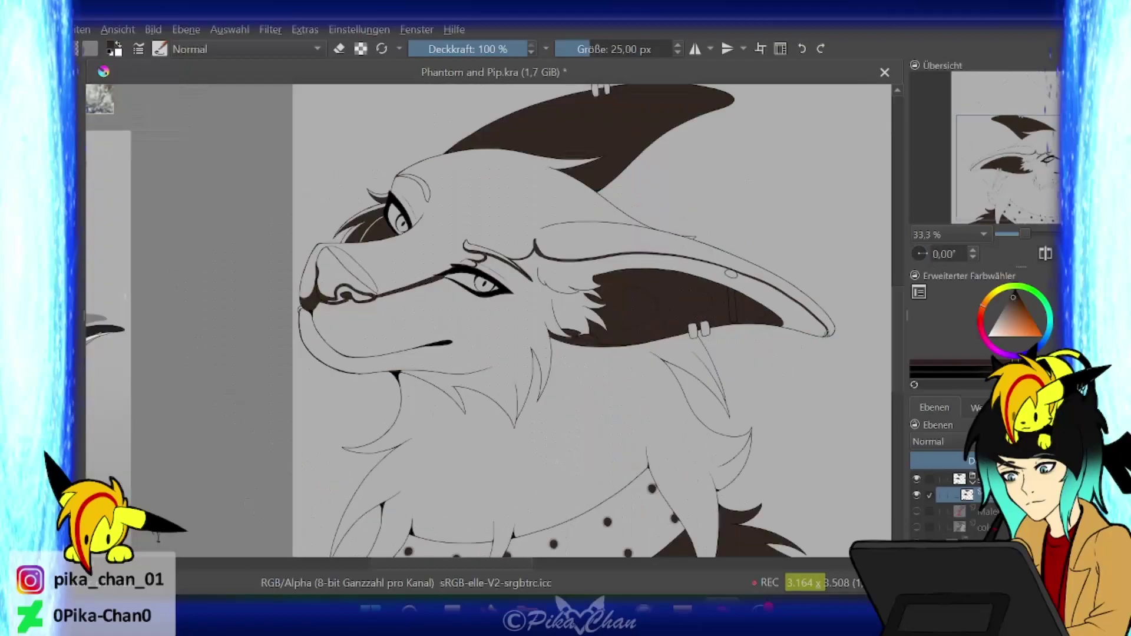
- Fill the outlined lower face and near ear of the front wolf with dark brown
{"action": "left_click", "coordinate": [323, 318]}
{"action": "key", "text": "6"}
{"action": "key", "text": "6"}
{"action": "key", "text": "6"}
{"action": "key", "text": "6"}
{"action": "key", "text": "6"}
{"action": "key", "text": "6"}
{"action": "key", "text": "6"}
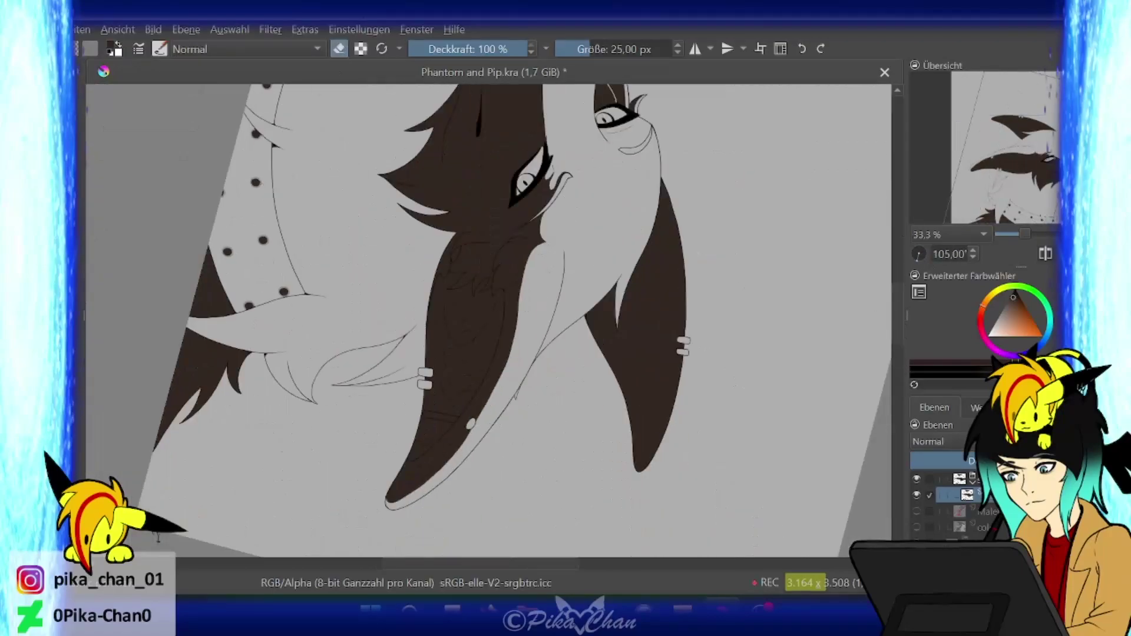
- Erase the brown overlapping the outlines around the front wolf's near ear and eyebrow
{"action": "key", "text": "6"}
{"action": "key", "text": "6"}
{"action": "key", "text": "6"}
{"action": "key", "text": "6"}
{"action": "key", "text": "6"}
{"action": "key", "text": "6"}
{"action": "key", "text": "6"}
{"action": "key", "text": "6"}
{"action": "key", "text": "6"}
{"action": "key", "text": "6"}
{"action": "key", "text": "6"}
{"action": "key", "text": "6"}
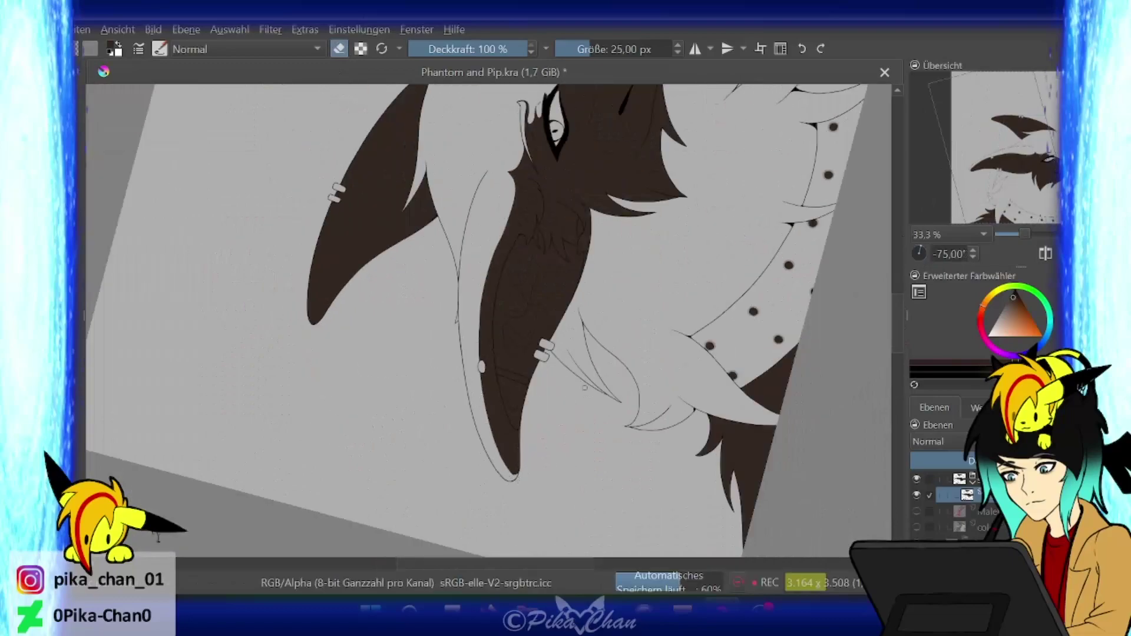
{"action": "key", "text": "6"}
{"action": "key", "text": "6"}
{"action": "key", "text": "6"}
{"action": "key", "text": "6"}
{"action": "key", "text": "6"}
{"action": "key", "text": "e"}
- Touch up the dark brown marking around the near eye, the nose and the lips
{"action": "key", "text": "plus"}
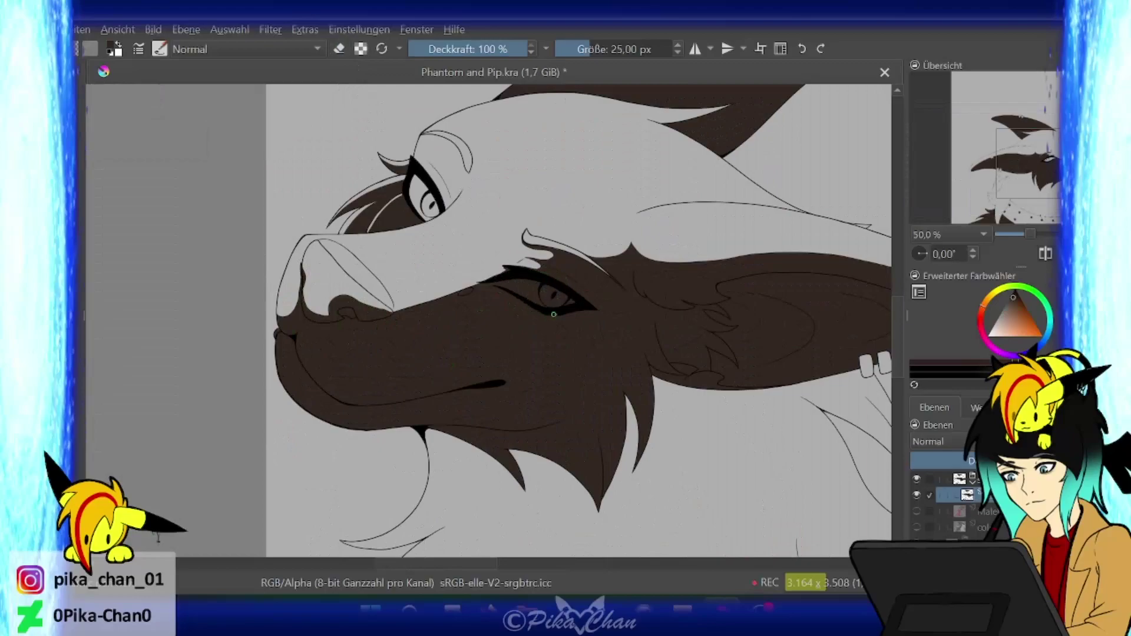
{"action": "key", "text": "6"}
{"action": "key", "text": "6"}
{"action": "key", "text": "6"}
{"action": "key", "text": "6"}
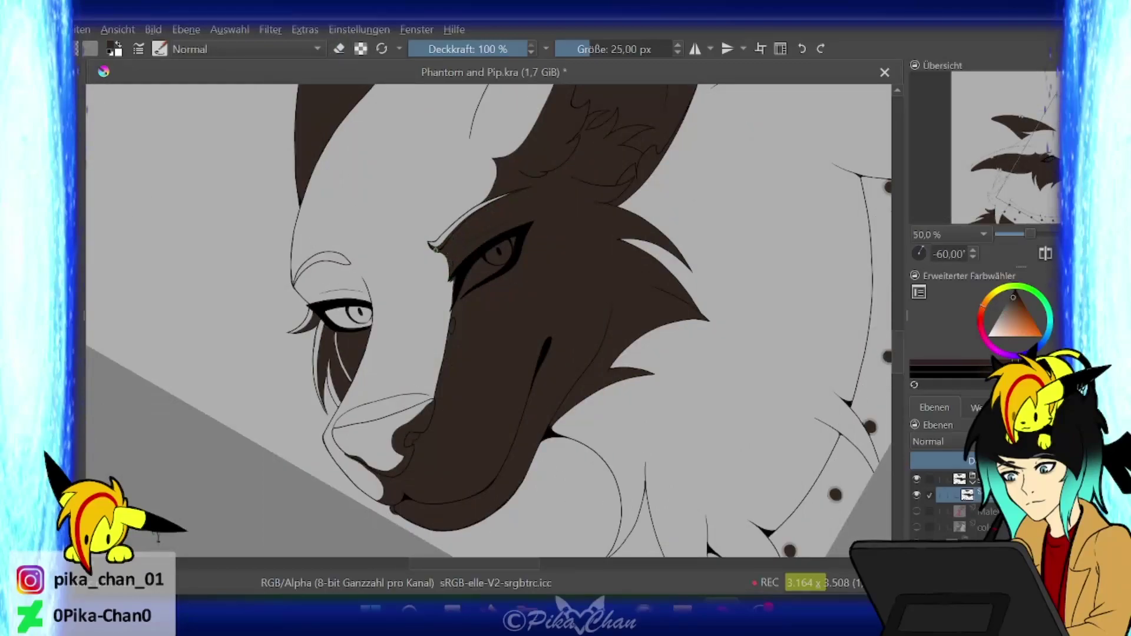
{"action": "key", "text": "5"}
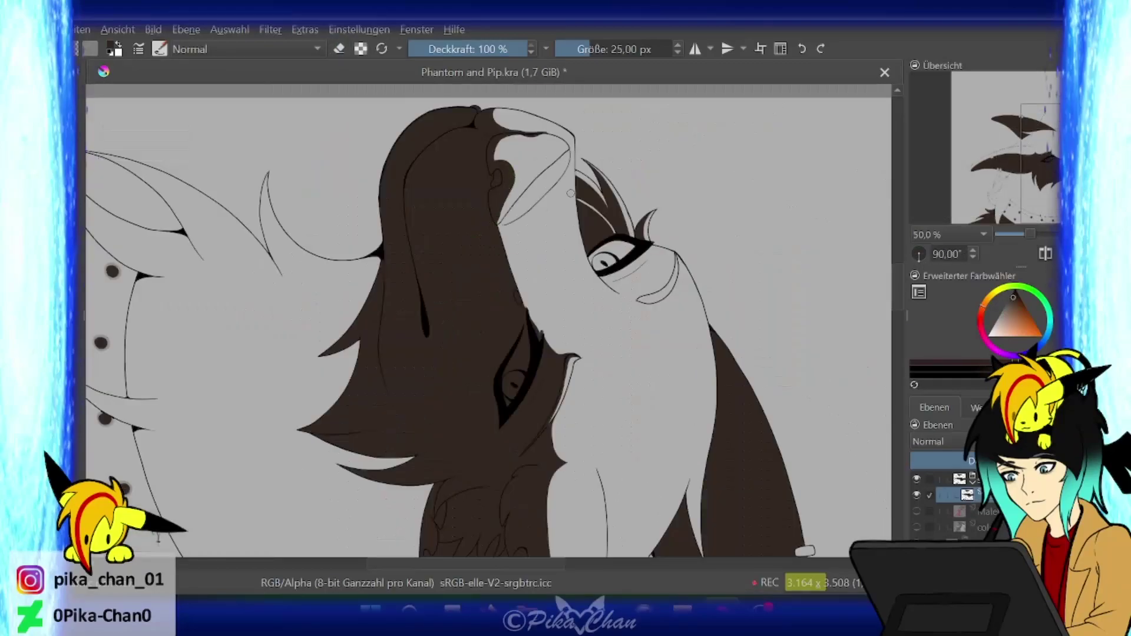
- Paint dark brown shading along the lower edge of the far eyebrow and at the corner of the far eye
{"action": "left_click", "coordinate": [1025, 202]}
{"action": "left_click_drag", "start_coordinate": [1025, 201], "coordinate": [1035, 169]}
{"action": "key", "text": "m"}
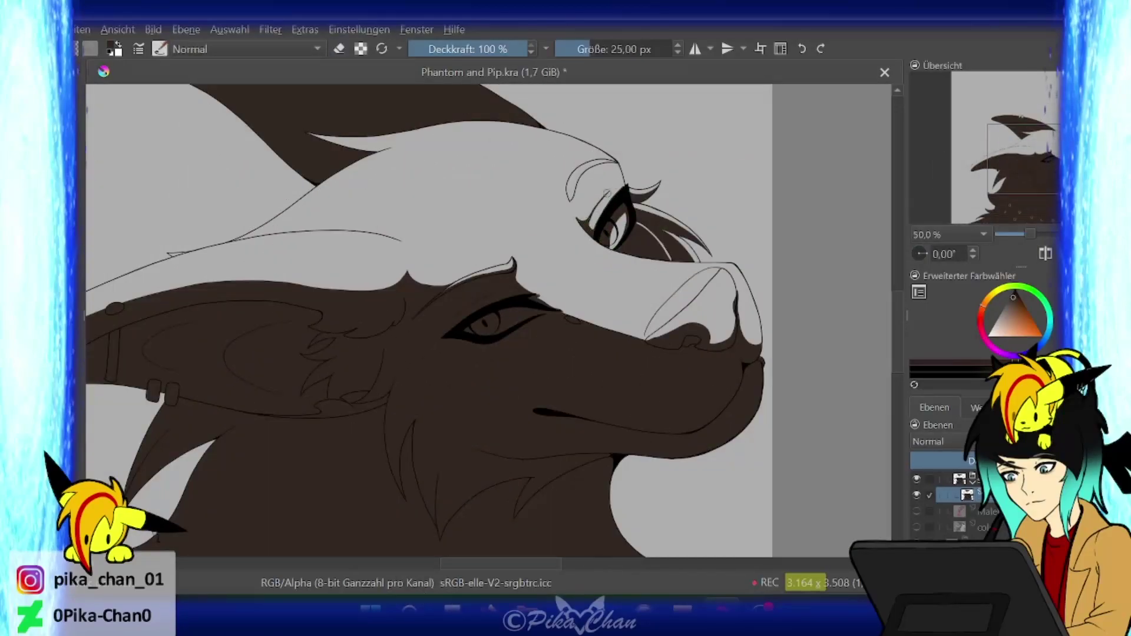
{"action": "key", "text": "m"}
{"action": "key", "text": "m"}
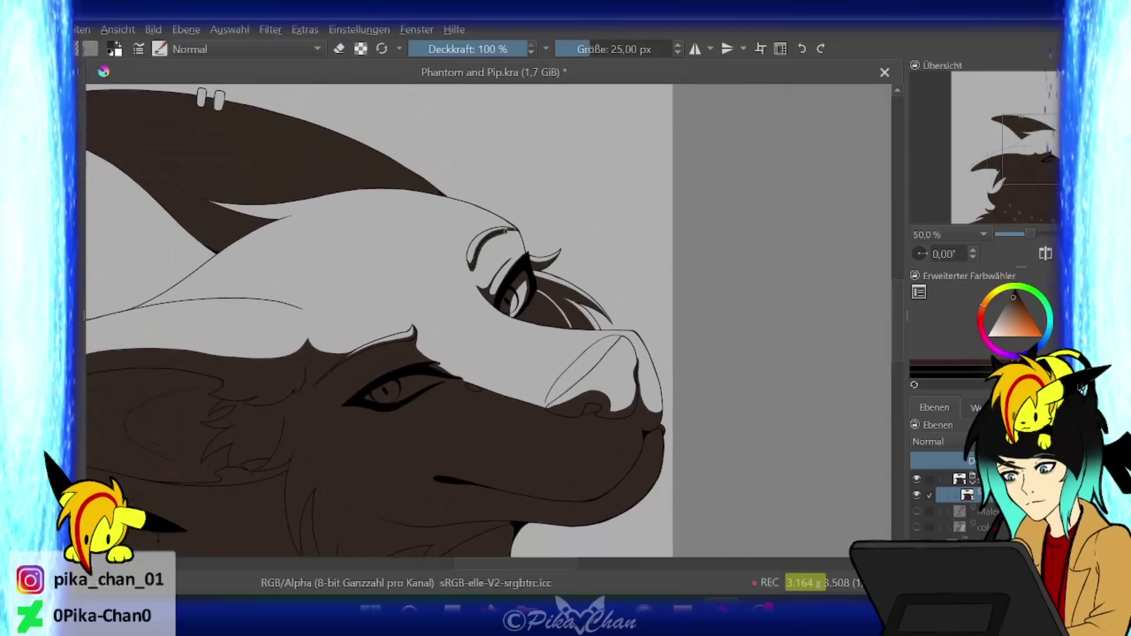
{"action": "key", "text": "m"}
{"action": "key", "text": "4"}
{"action": "key", "text": "4"}
{"action": "key", "text": "4"}
{"action": "key", "text": "4"}
{"action": "key", "text": "4"}
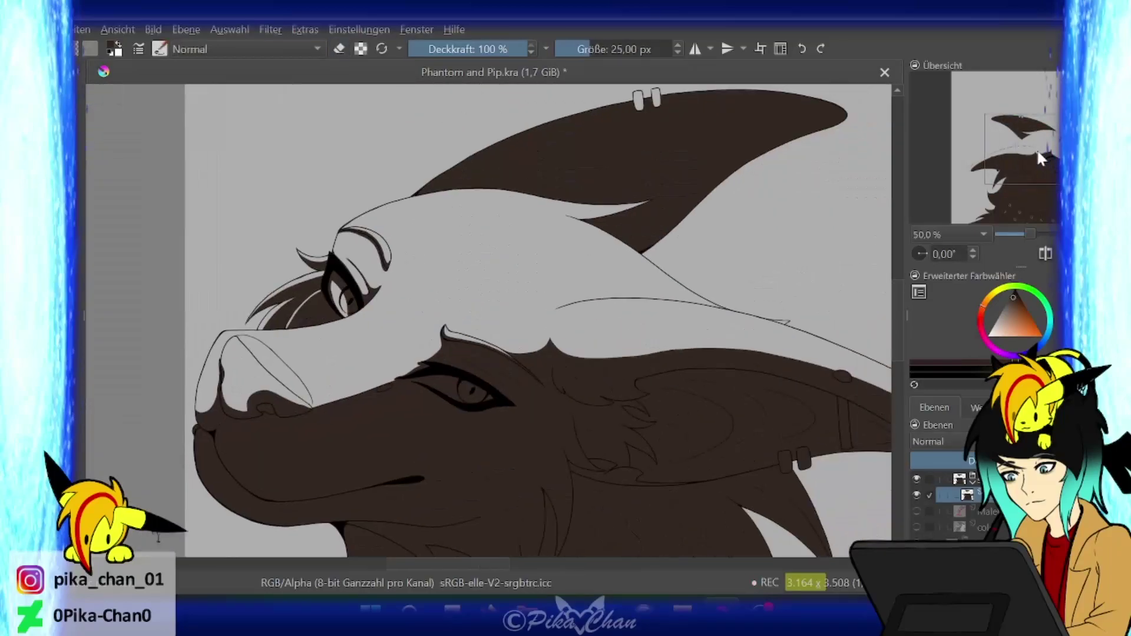
- Darken the fur tuft at the far ear's base and the back of the head, and make the brown shading semi-transparent
{"action": "left_click_drag", "start_coordinate": [413, 142], "coordinate": [393, 235]}
{"action": "key", "text": "e"}
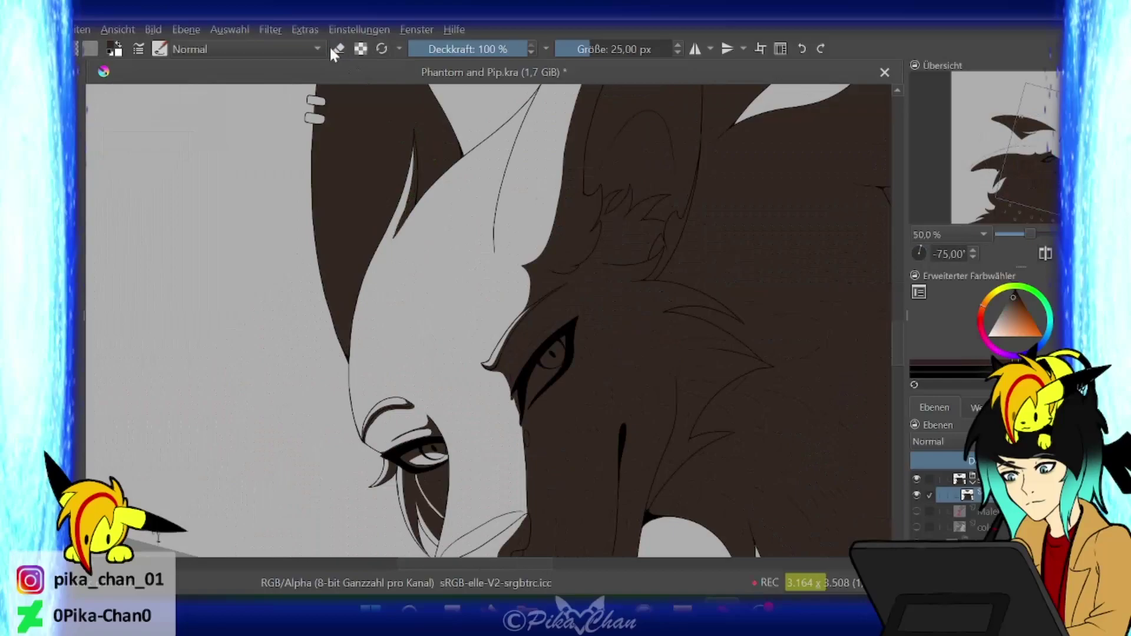
{"action": "key", "text": "e"}
{"action": "scroll", "coordinate": [565, 139], "scroll_direction": "up", "scroll_amount": 3}
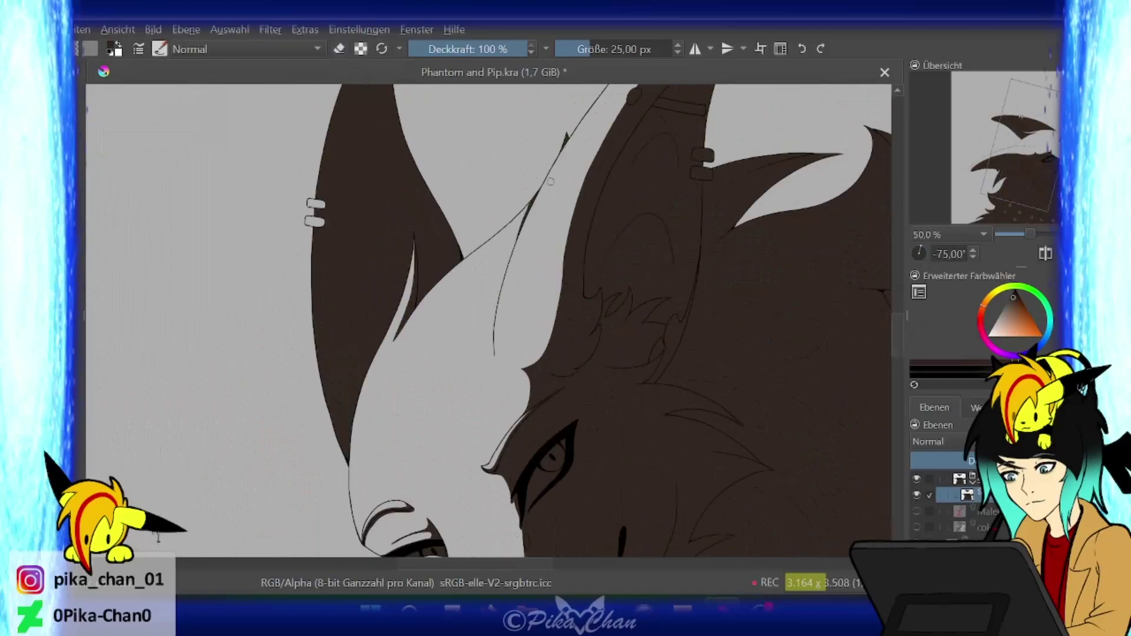
{"action": "key", "text": "5"}
{"action": "key", "text": "e"}
{"action": "key", "text": "e"}
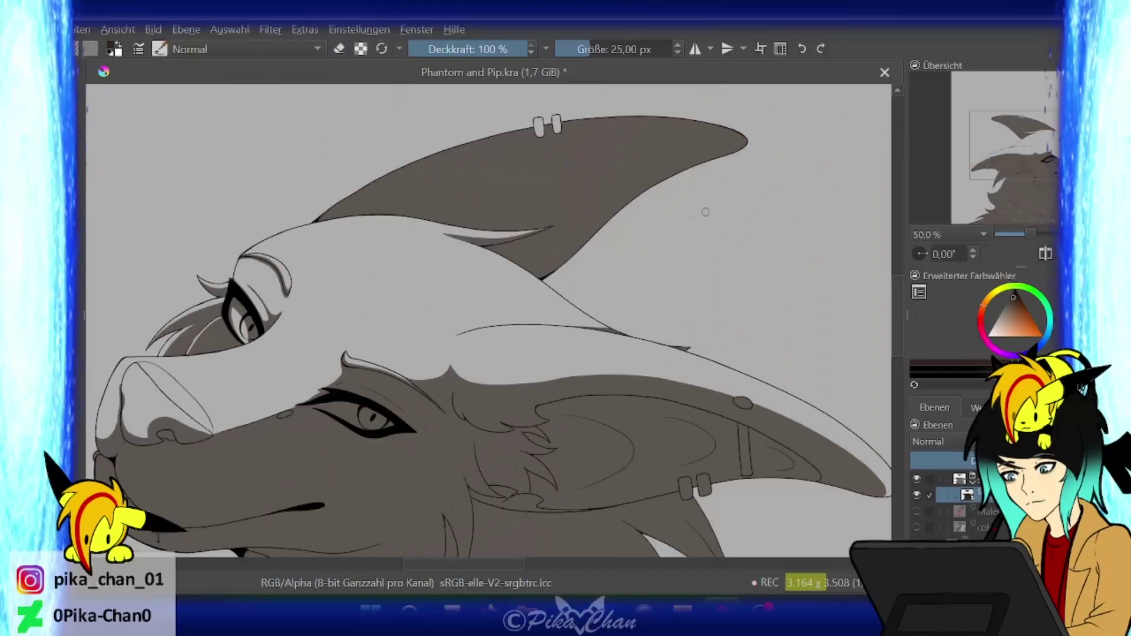
- Erase a light rim along the outer edges of both ears and shade the lower parts of the far ear's two earrings
{"action": "scroll", "coordinate": [705, 211], "scroll_direction": "up", "scroll_amount": 3}
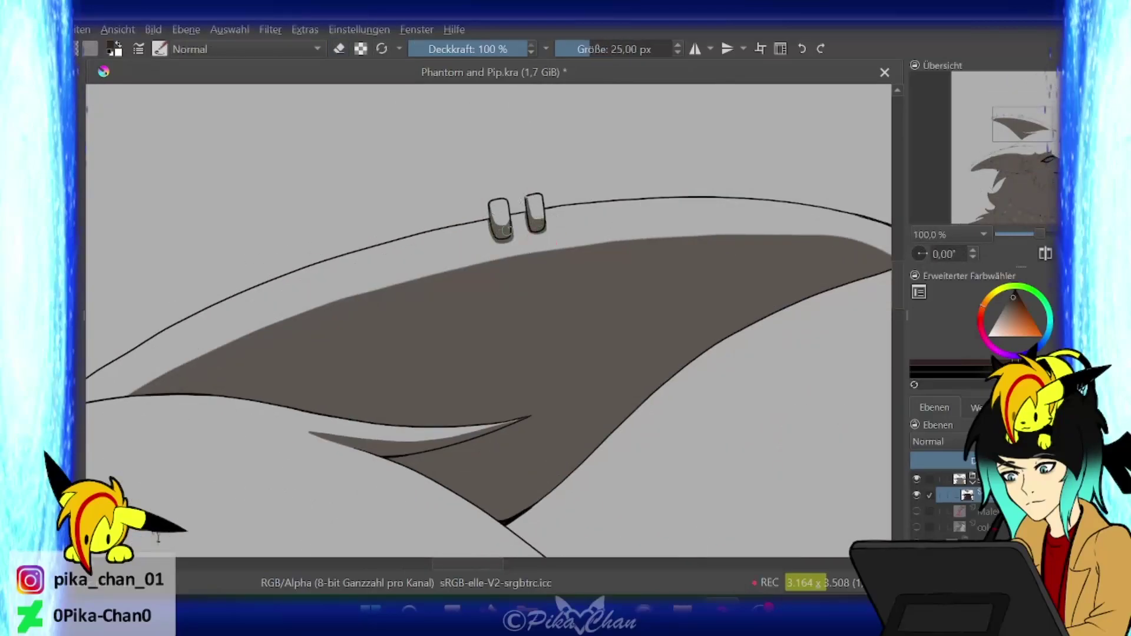
{"action": "scroll", "coordinate": [489, 324], "scroll_direction": "down", "scroll_amount": 3}
{"action": "key", "text": "4"}
{"action": "key", "text": "5"}
{"action": "left_click", "coordinate": [920, 253]}
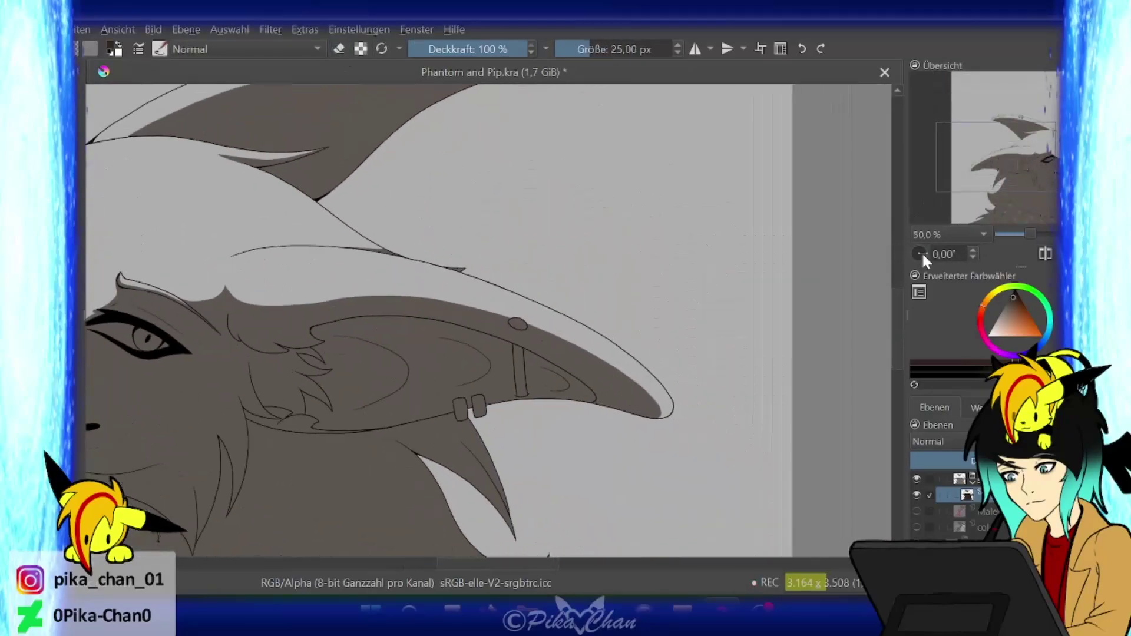
- Erase highlights into the stud and the two earrings on the near ear
{"action": "key", "text": "e"}
{"action": "key", "text": "5"}
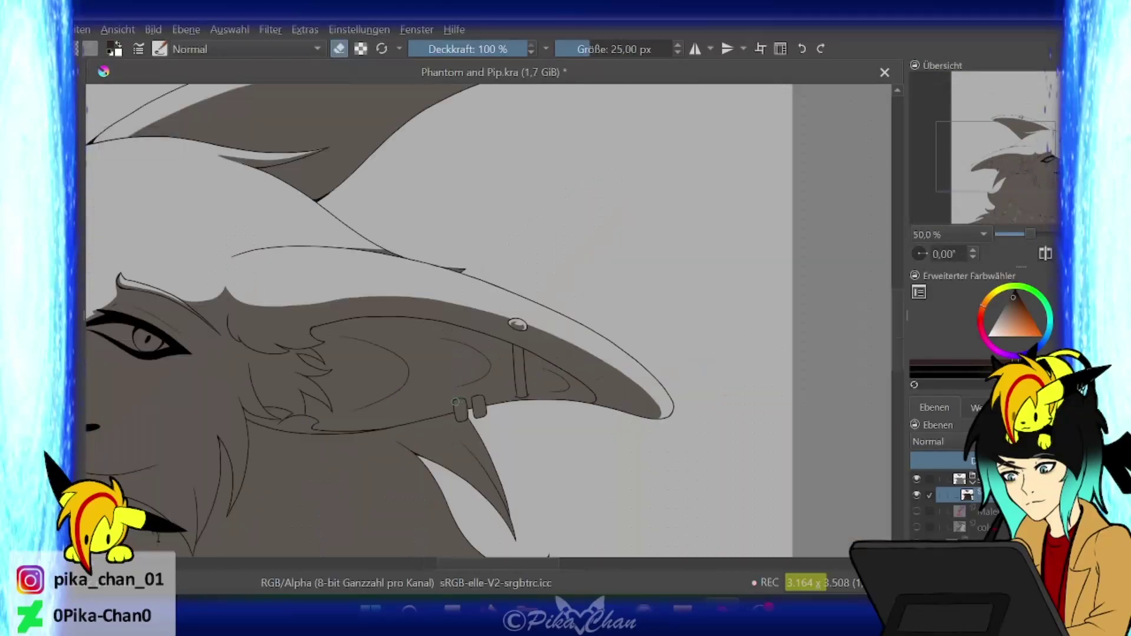
{"action": "key", "text": "4"}
{"action": "key", "text": "4"}
{"action": "key", "text": "4"}
{"action": "key", "text": "4"}
{"action": "key", "text": "4"}
{"action": "key", "text": "4"}
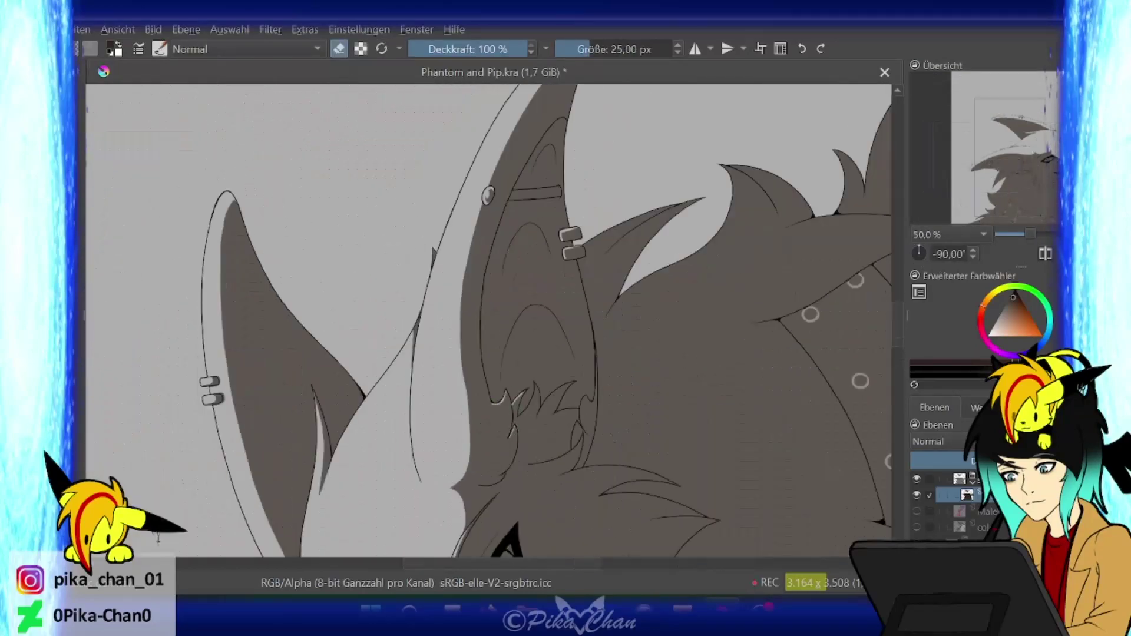
- Erase thin highlights along the fur tufts inside the near ear and along the ear's lower edge
{"action": "key", "text": "5"}
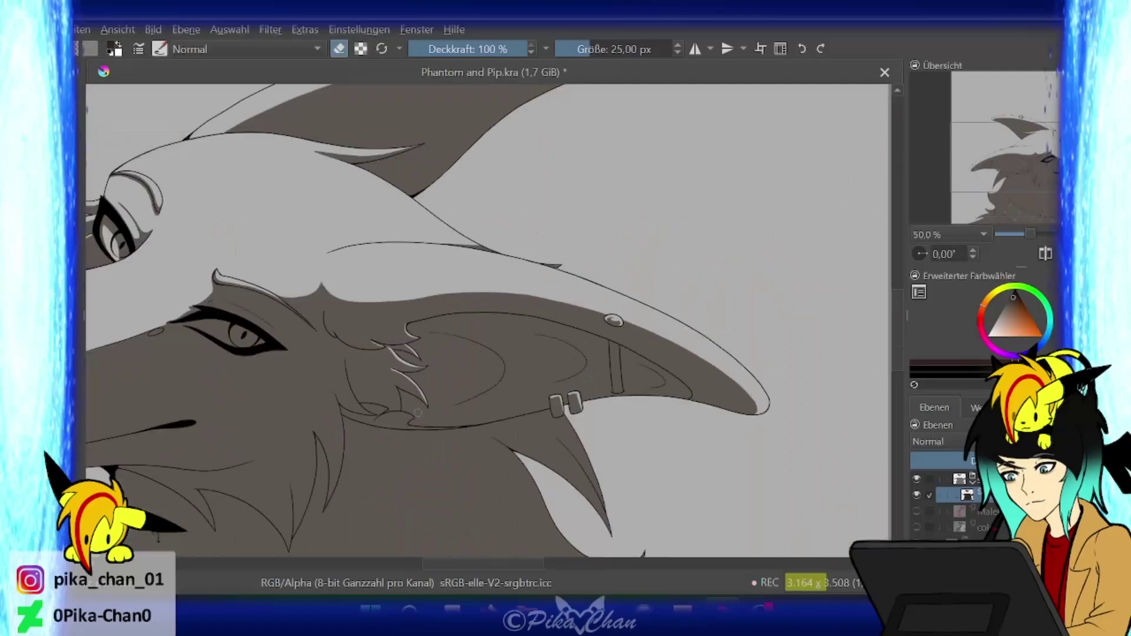
{"action": "key", "text": "4"}
{"action": "key", "text": "4"}
{"action": "key", "text": "4"}
{"action": "key", "text": "4"}
{"action": "key", "text": "4"}
{"action": "key", "text": "4"}
{"action": "key", "text": "e"}
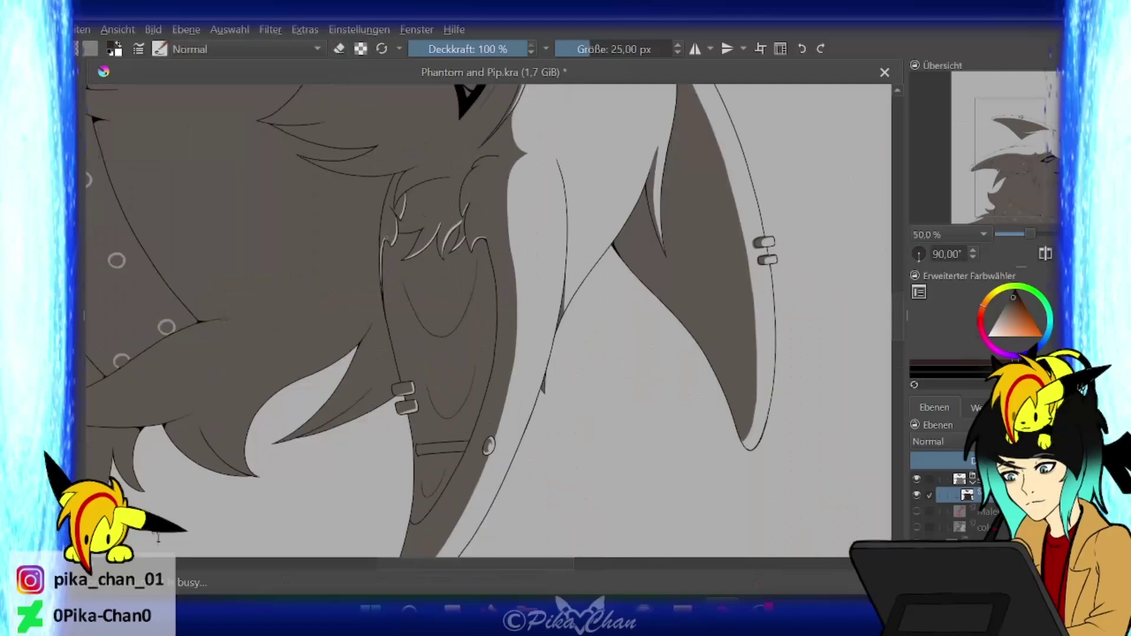
- Erase light rims along the pointed strand below the near ear and the curved neck fur behind it
{"action": "key", "text": "5"}
{"action": "left_click", "coordinate": [1043, 168]}
{"action": "key", "text": "6"}
{"action": "key", "text": "6"}
{"action": "key", "text": "6"}
{"action": "left_click_drag", "start_coordinate": [513, 274], "coordinate": [508, 366]}
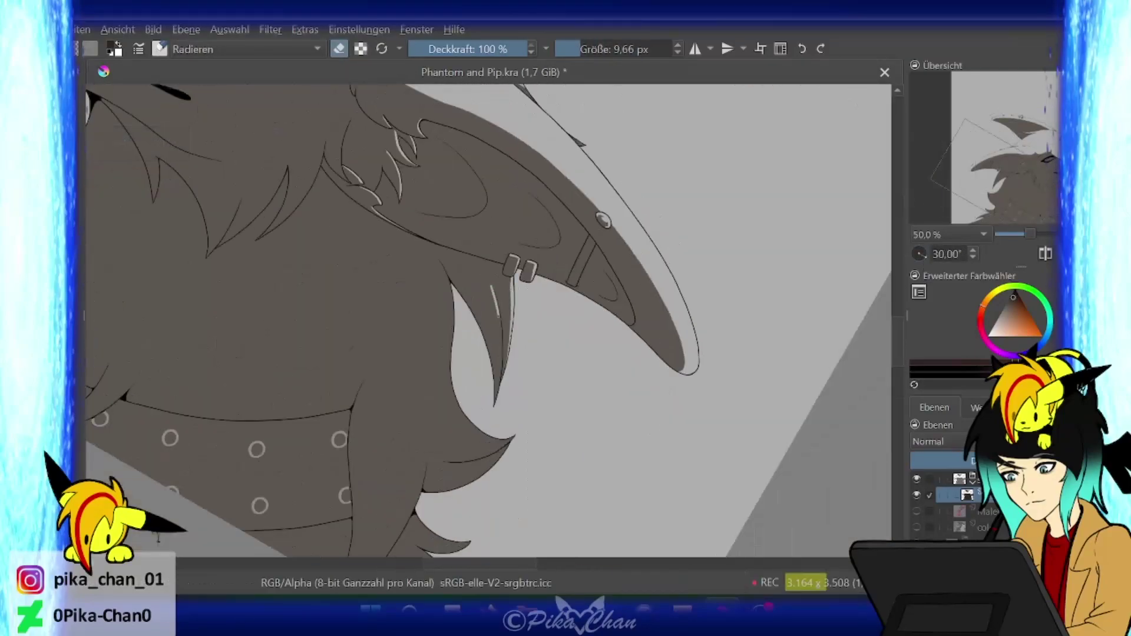
{"action": "left_click_drag", "start_coordinate": [437, 258], "coordinate": [490, 446]}
{"action": "key", "text": "5"}
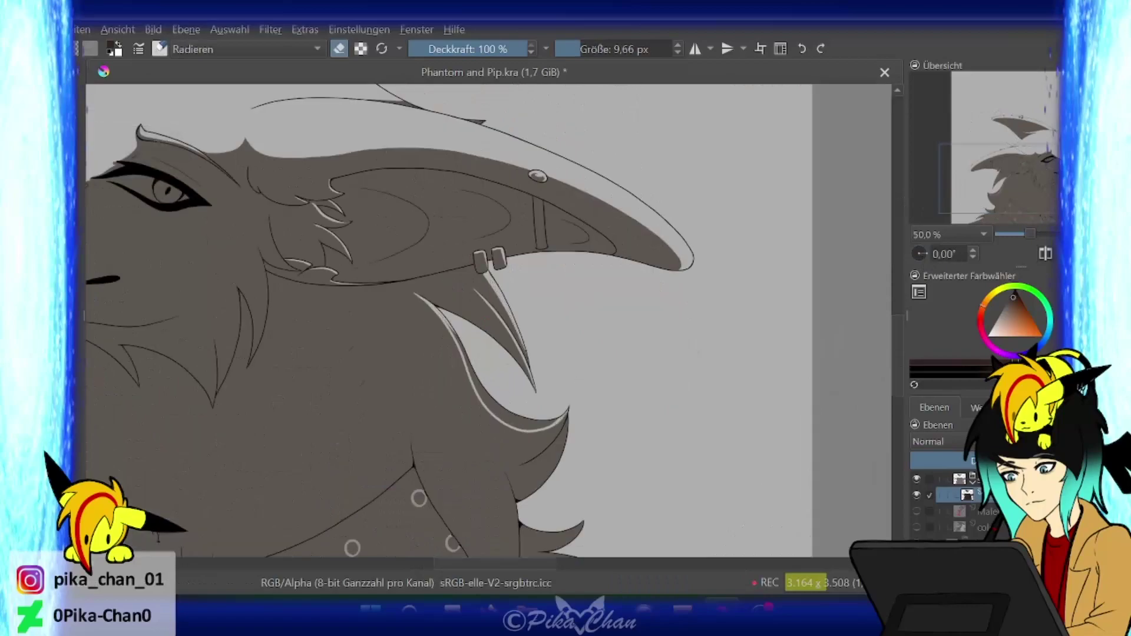
- Widen the light rim on the curved neck fur and erase matching rims along the small back tufts
{"action": "left_click", "coordinate": [1001, 198]}
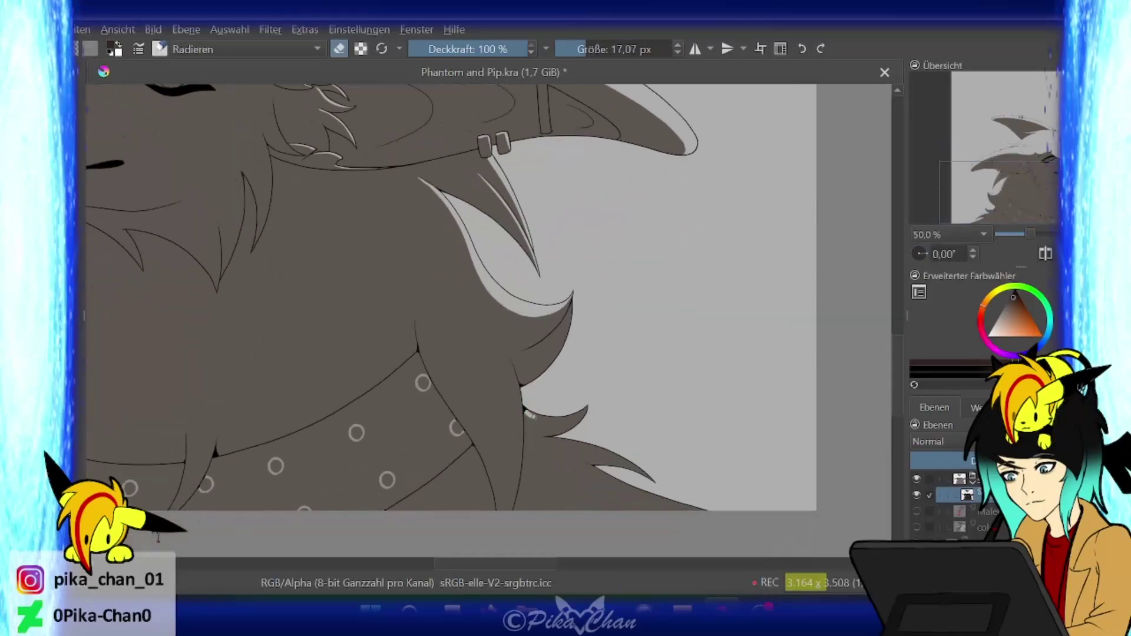
{"action": "key", "text": "4"}
{"action": "key", "text": "4"}
{"action": "key", "text": "4"}
{"action": "key", "text": "4"}
{"action": "key", "text": "4"}
{"action": "key", "text": "4"}
{"action": "key", "text": "4"}
{"action": "left_click_drag", "start_coordinate": [592, 327], "coordinate": [619, 184]}
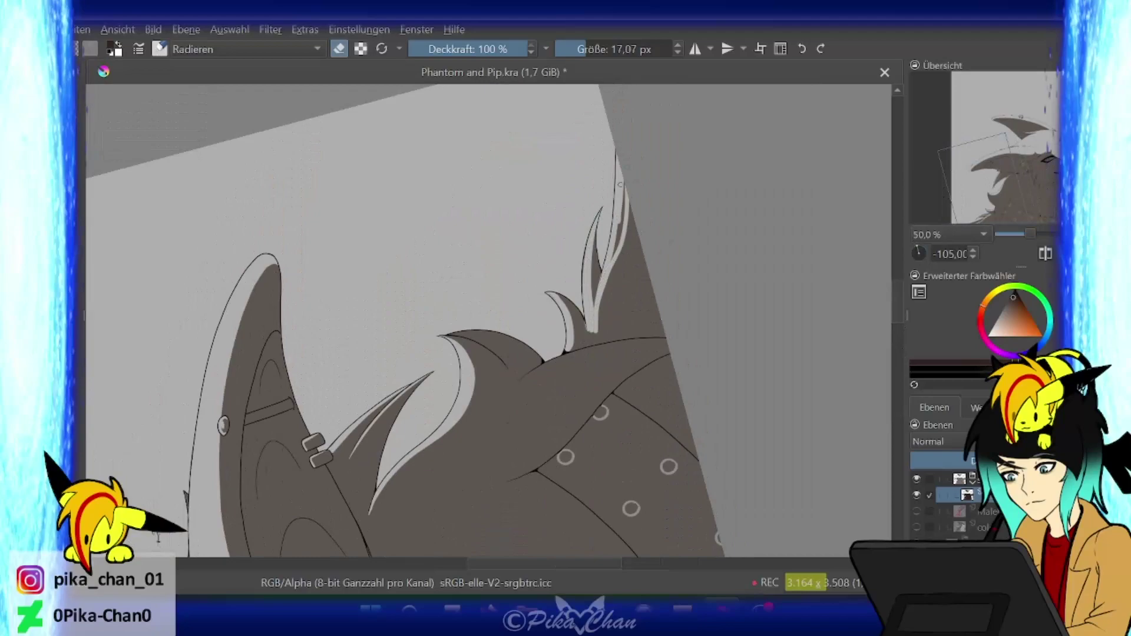
- Touch up the shading of the small back tufts and erase a light edge along the shoulder strand over the collar
{"action": "key", "text": "5"}
{"action": "key", "text": "e"}
{"action": "key", "text": "4"}
{"action": "key", "text": "4"}
{"action": "key", "text": "4"}
{"action": "key", "text": "4"}
{"action": "key", "text": "4"}
{"action": "key", "text": "4"}
{"action": "key", "text": "e"}
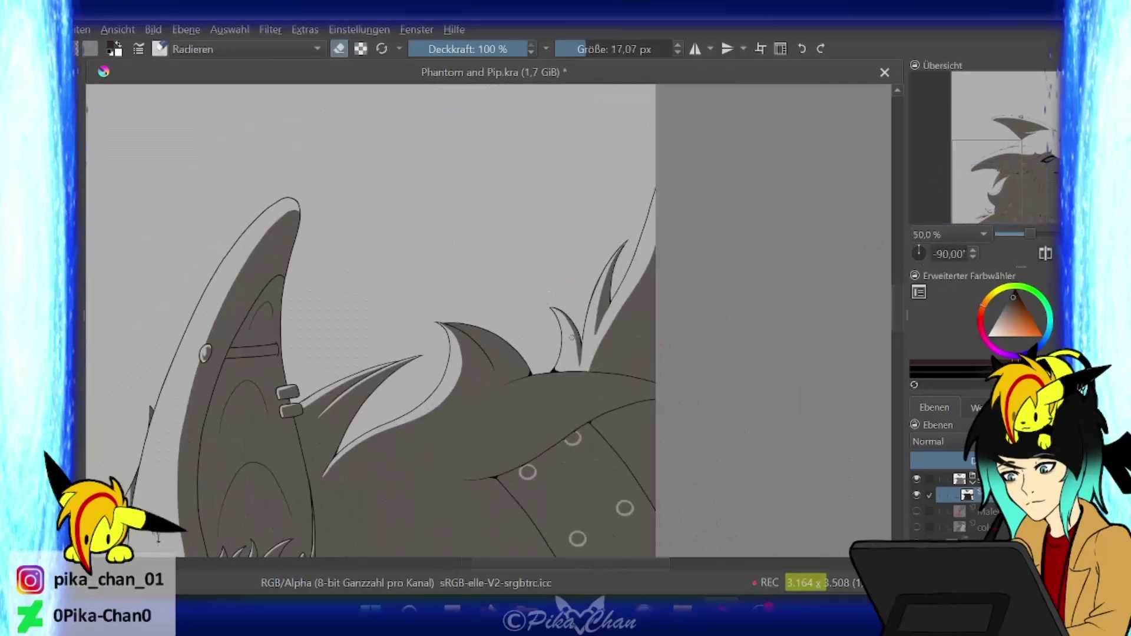
{"action": "key", "text": "5"}
{"action": "key", "text": "e"}
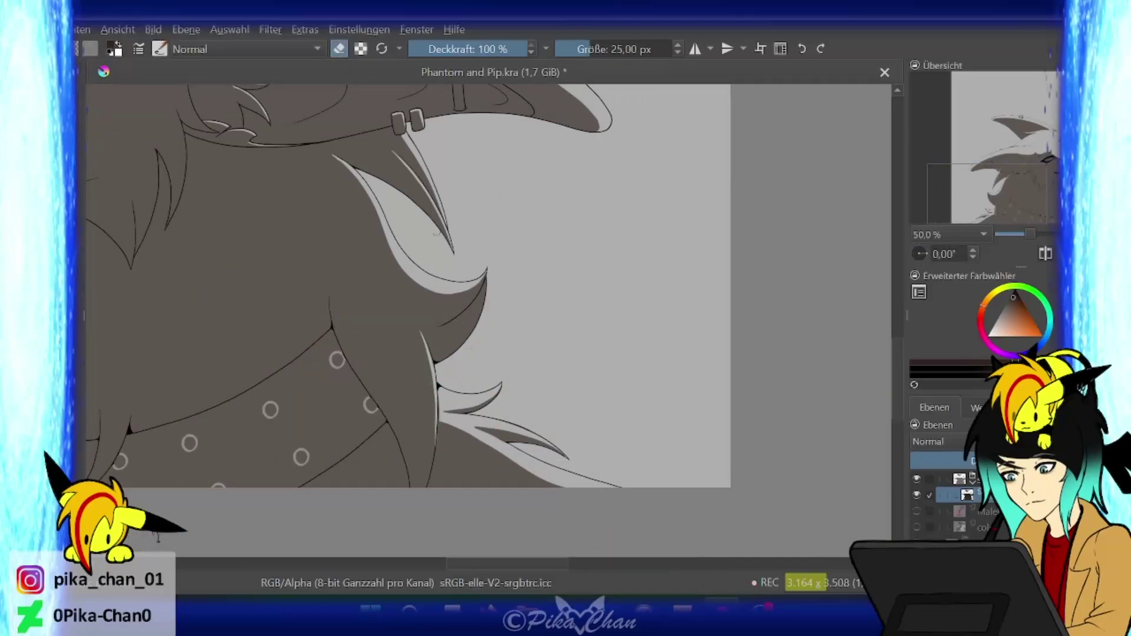
- Erase a light strip along the upper edge of the collar's rear section, from the shoulder strand to the middle strand
{"action": "left_click", "coordinate": [1019, 193]}
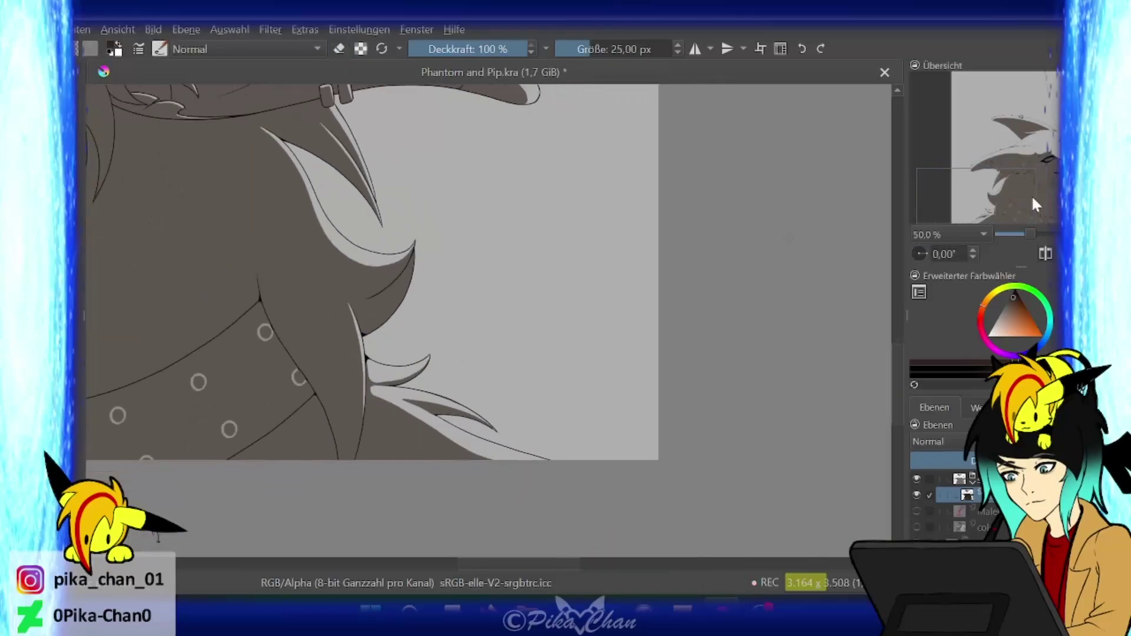
{"action": "key", "text": "4"}
{"action": "key", "text": "4"}
{"action": "key", "text": "4"}
{"action": "key", "text": "e"}
{"action": "left_click_drag", "start_coordinate": [526, 276], "coordinate": [484, 437]}
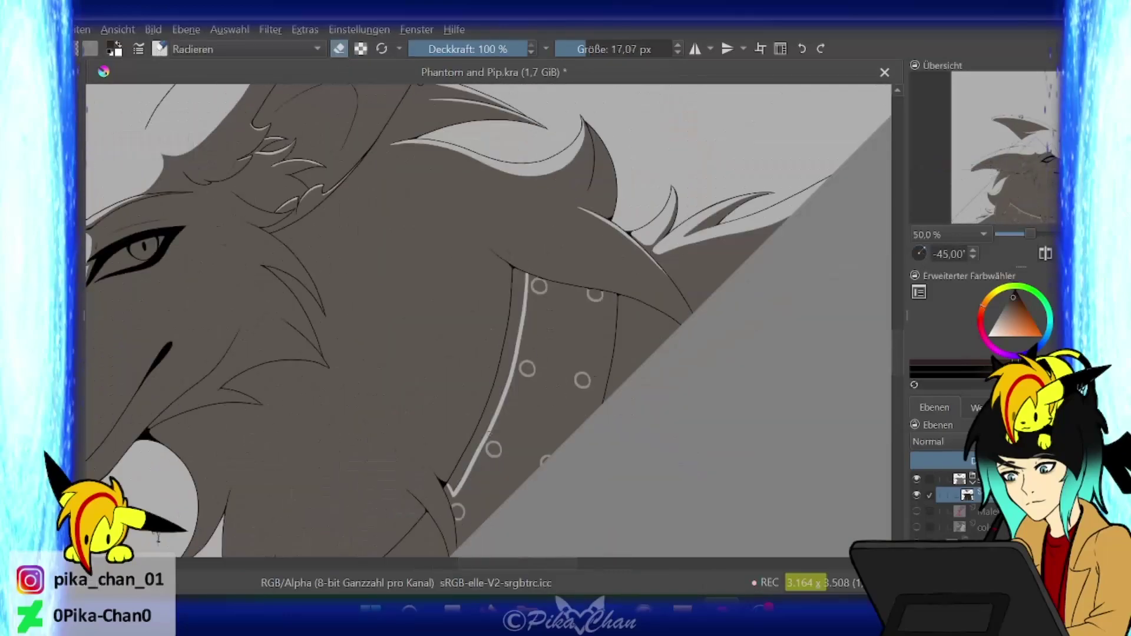
{"action": "key", "text": "5"}
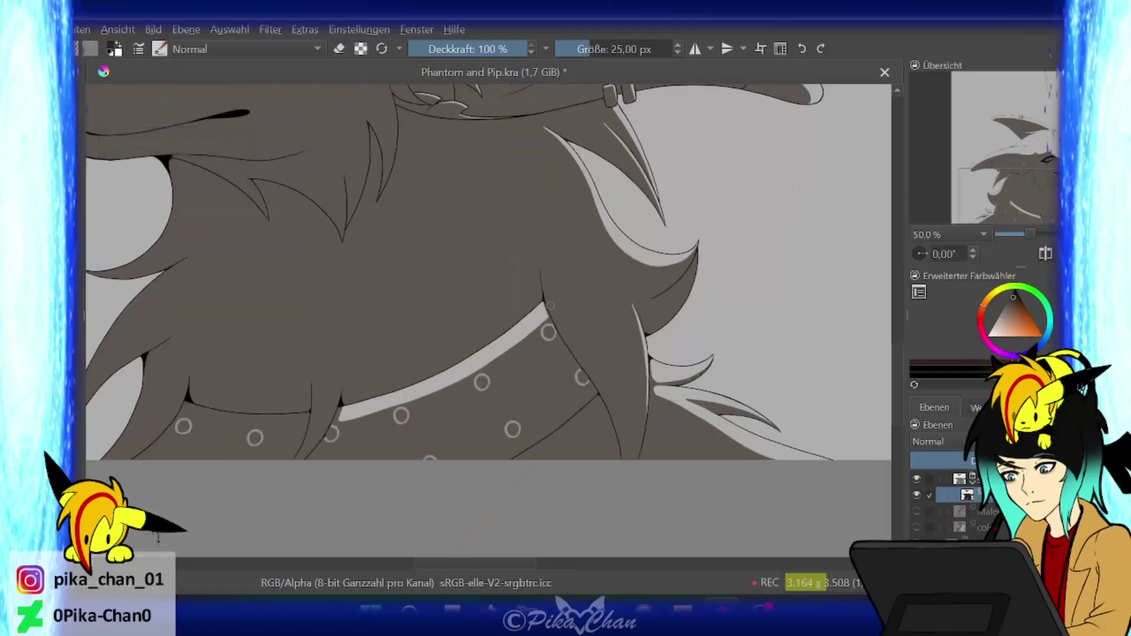
- Continue the light strip along the upper edge of the collar's front section up to the chest fur
{"action": "left_click", "coordinate": [1006, 219]}
{"action": "key", "text": "4"}
{"action": "key", "text": "4"}
{"action": "key", "text": "4"}
{"action": "left_click_drag", "start_coordinate": [361, 134], "coordinate": [436, 342]}
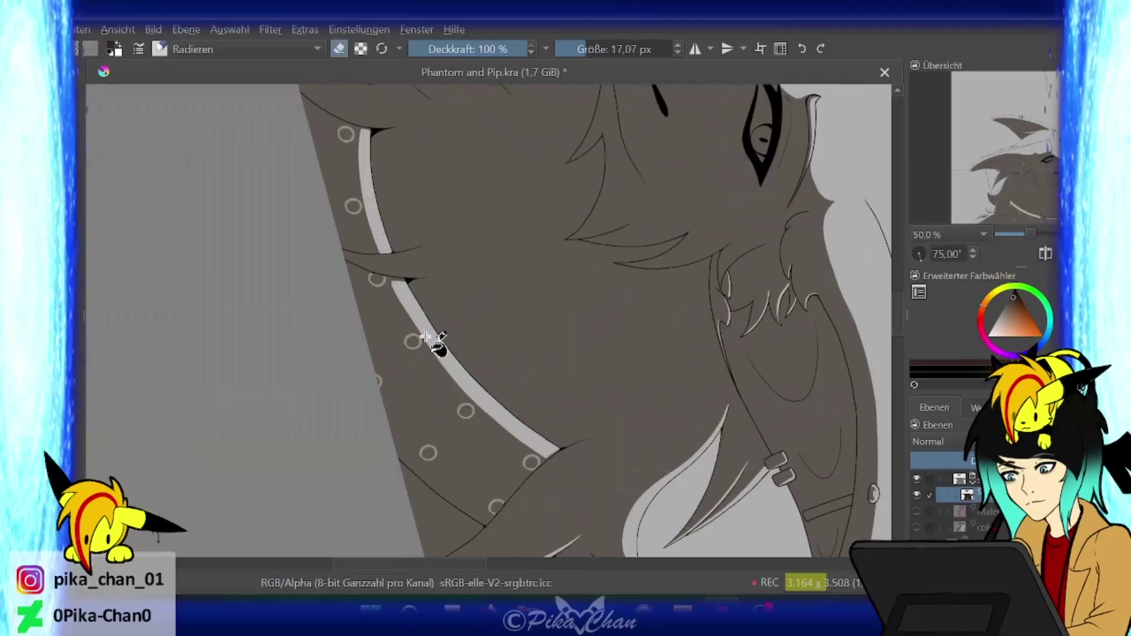
{"action": "key", "text": "5"}
- Erase light rims along the strand over the collar, the front chest fur and the throat with a 20.20 px eraser
{"action": "left_click_drag", "start_coordinate": [588, 49], "coordinate": [583, 49]}
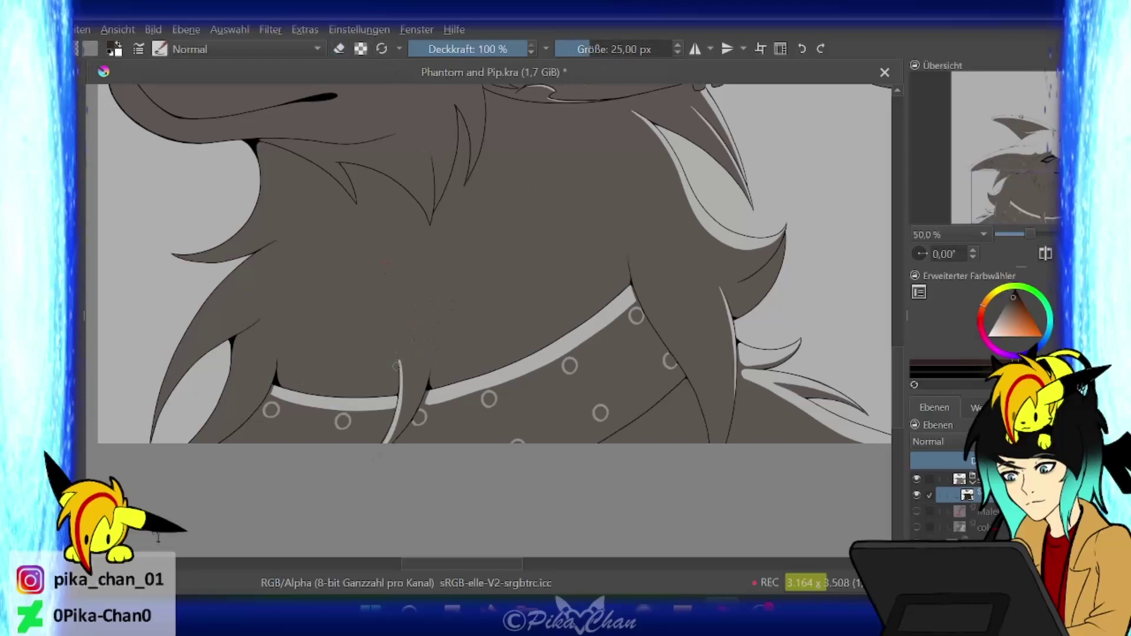
{"action": "key", "text": "4"}
{"action": "left_click_drag", "start_coordinate": [408, 394], "coordinate": [389, 429]}
{"action": "left_click_drag", "start_coordinate": [433, 209], "coordinate": [344, 436]}
{"action": "left_click_drag", "start_coordinate": [385, 209], "coordinate": [407, 323]}
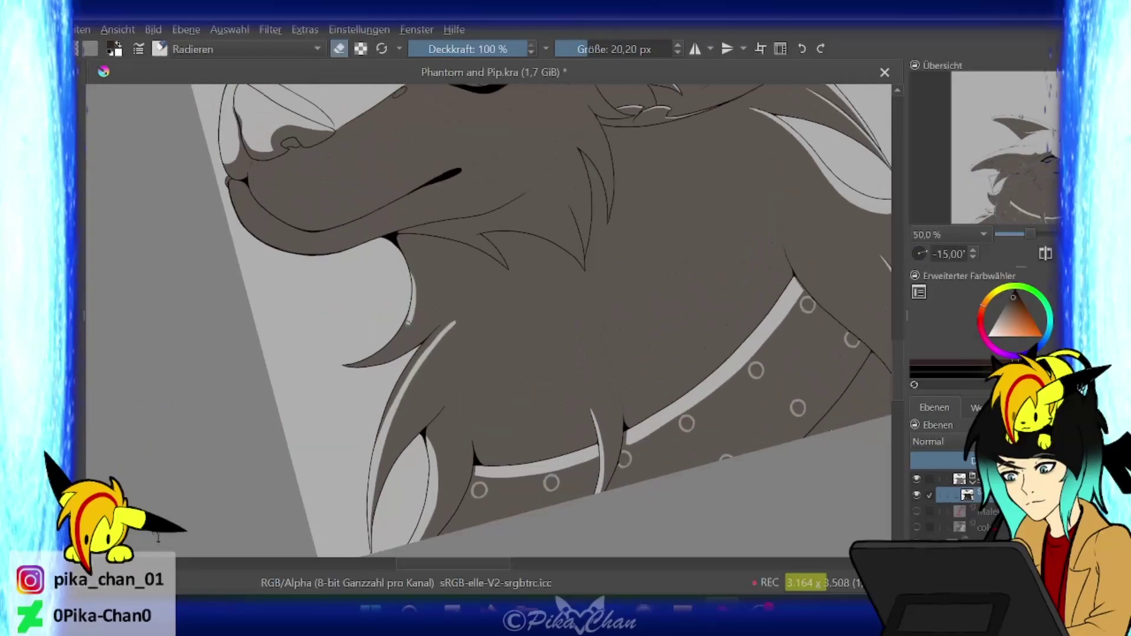
{"action": "key", "text": "ctrl+z"}
{"action": "key", "text": "e"}
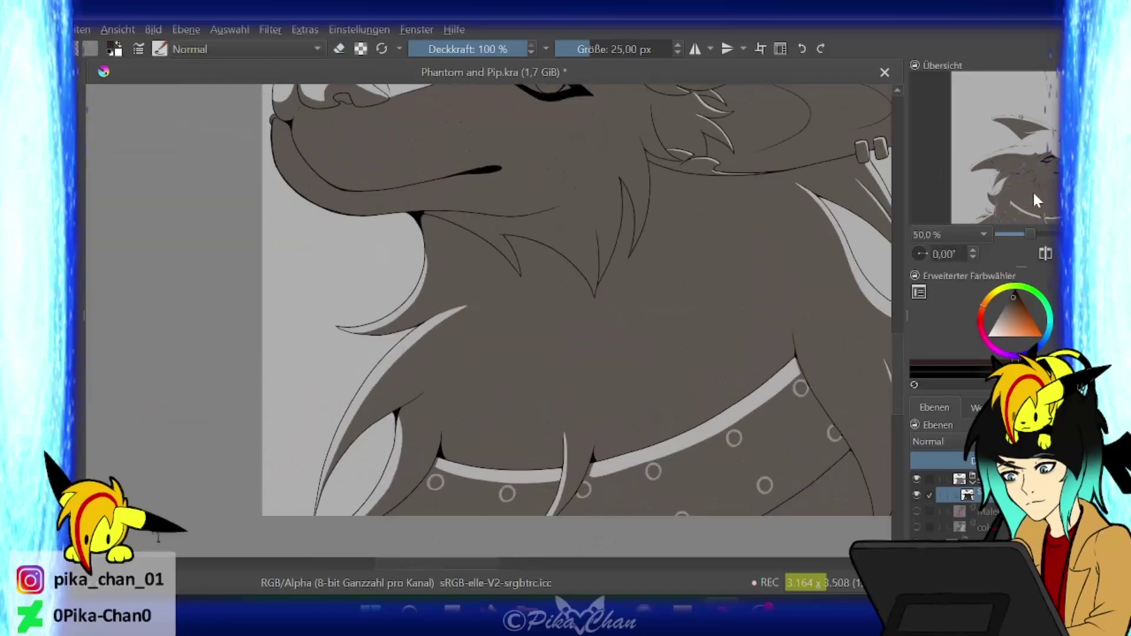
- Erase thin highlights along the cheek fur tufts and below the near ear's inner fur
{"action": "key", "text": "5"}
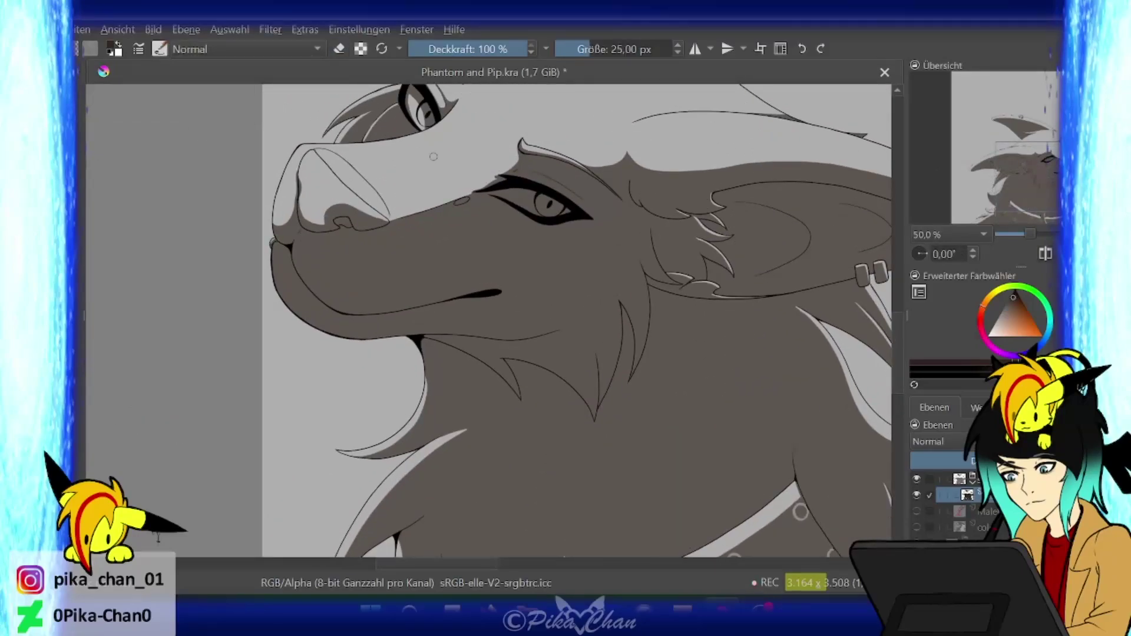
{"action": "key", "text": "e"}
{"action": "left_click_drag", "start_coordinate": [433, 156], "coordinate": [486, 299]}
{"action": "key", "text": "e"}
{"action": "key", "text": "5"}
{"action": "key", "text": "e"}
{"action": "key", "text": "e"}
{"action": "left_click", "coordinate": [1045, 162]}
{"action": "key", "text": "4"}
{"action": "key", "text": "4"}
{"action": "key", "text": "4"}
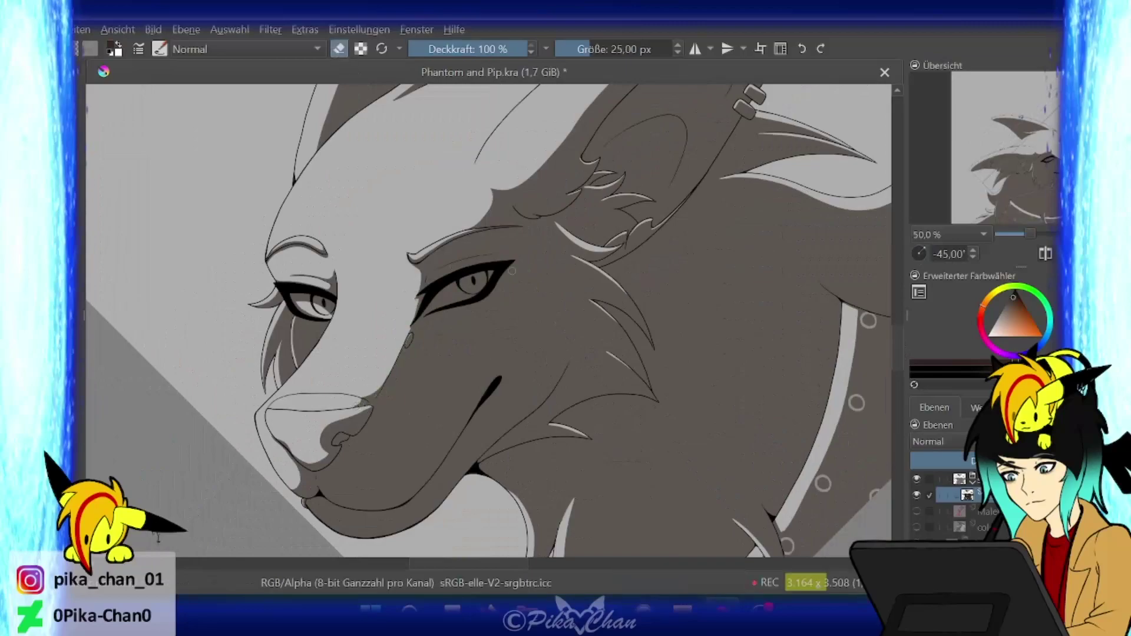
- Save the drawing with the whole canvas in view
{"action": "key", "text": "5"}
{"action": "key", "text": "2"}
{"action": "key", "text": "ctrl+s"}
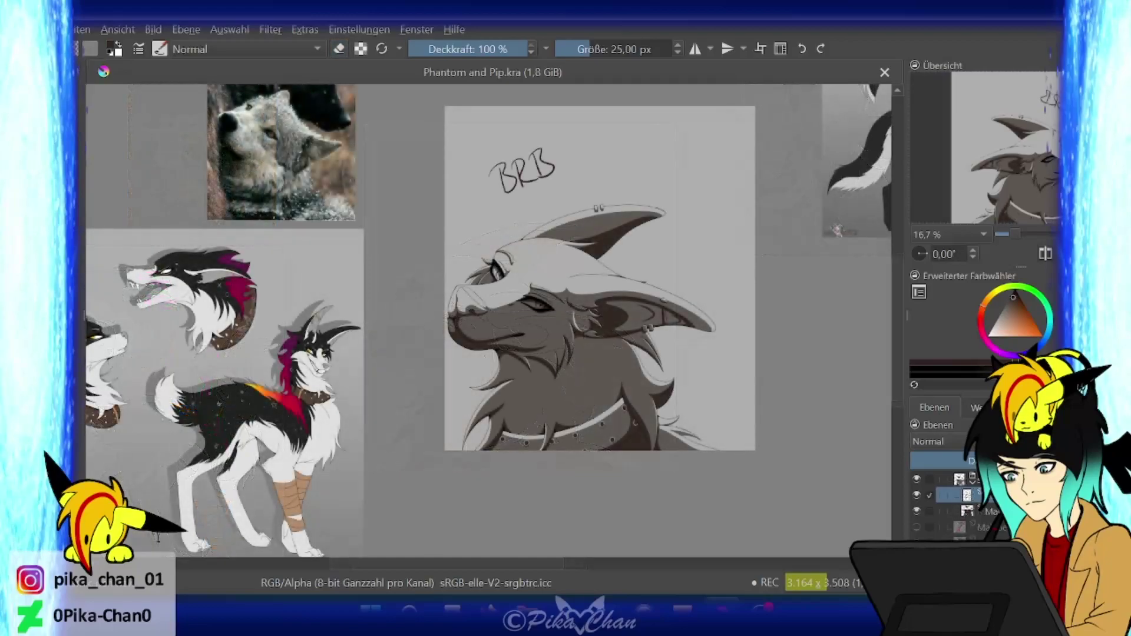
- Undo the handwritten "BRB" note above the wolf's head
{"action": "key", "text": "ctrl+z"}
{"action": "key", "text": "ctrl+z"}
{"action": "key", "text": "ctrl+z"}
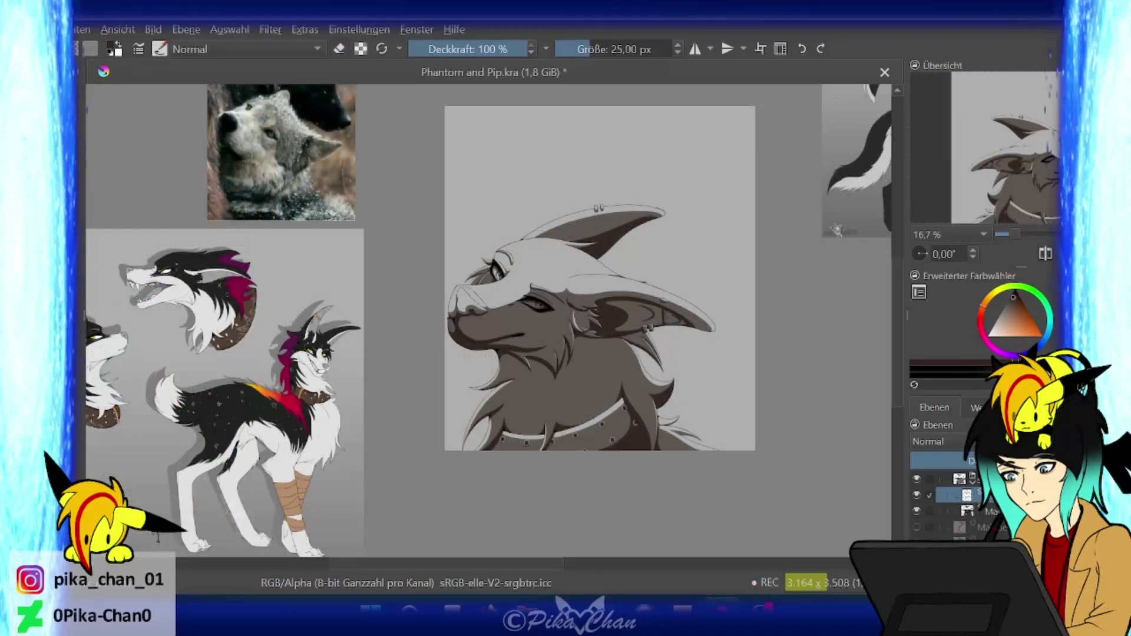
- Make the brown shading layer much paler and more transparent
{"action": "left_click", "coordinate": [937, 441]}
{"action": "left_click", "coordinate": [943, 361]}
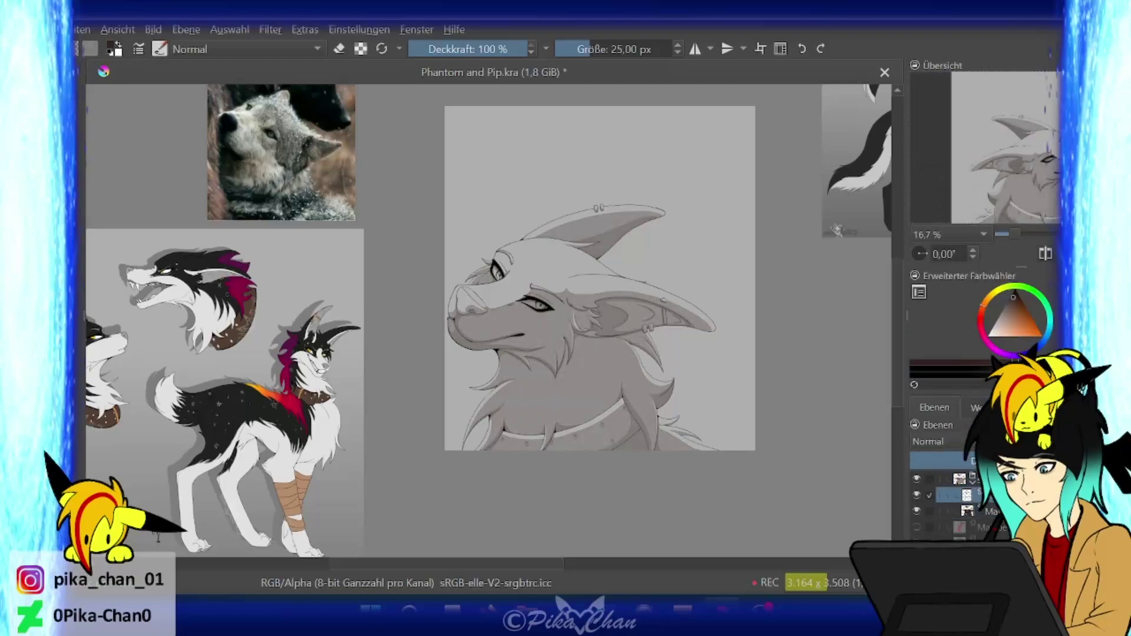
{"action": "key", "text": "plus"}
- Hide the shading and colour layers and fill the neck and chest with a soft grey-brown gradient
{"action": "left_click", "coordinate": [916, 479]}
{"action": "left_click", "coordinate": [917, 495]}
{"action": "left_click", "coordinate": [916, 511]}
{"action": "left_click", "coordinate": [917, 527]}
{"action": "left_click_drag", "start_coordinate": [736, 258], "coordinate": [615, 255]}
{"action": "left_click", "coordinate": [917, 511]}
{"action": "left_click", "coordinate": [917, 527]}
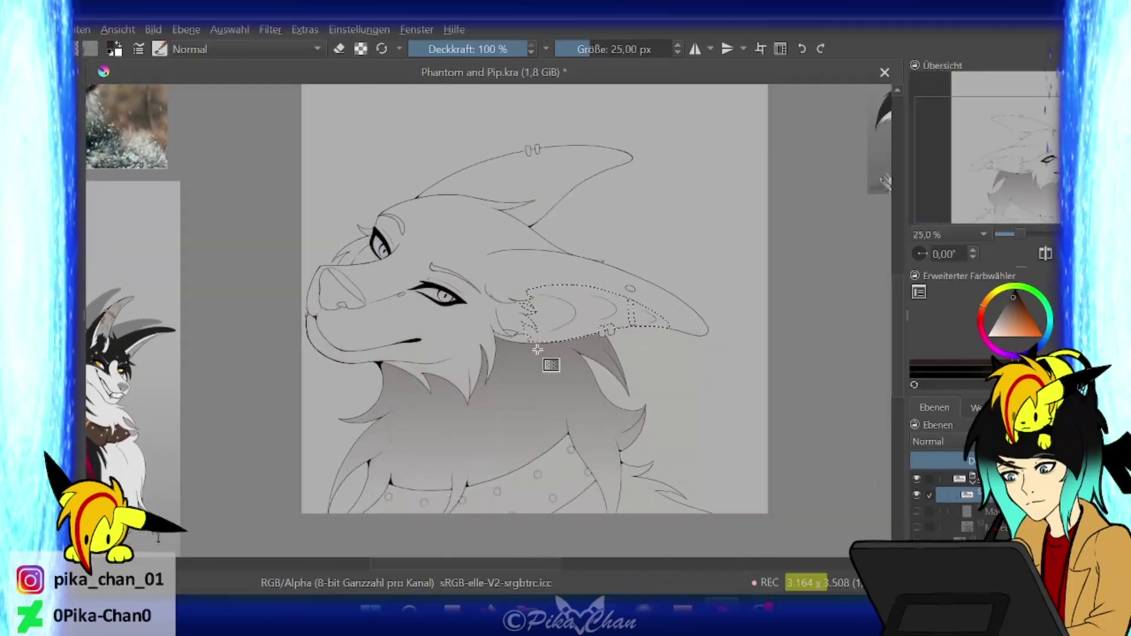
- Select the inner near ear, lower face, far ear and collar in turn and fill each with a grey-brown gradient
{"action": "left_click", "coordinate": [430, 316]}
{"action": "right_click", "coordinate": [557, 361]}
{"action": "left_click", "coordinate": [479, 253]}
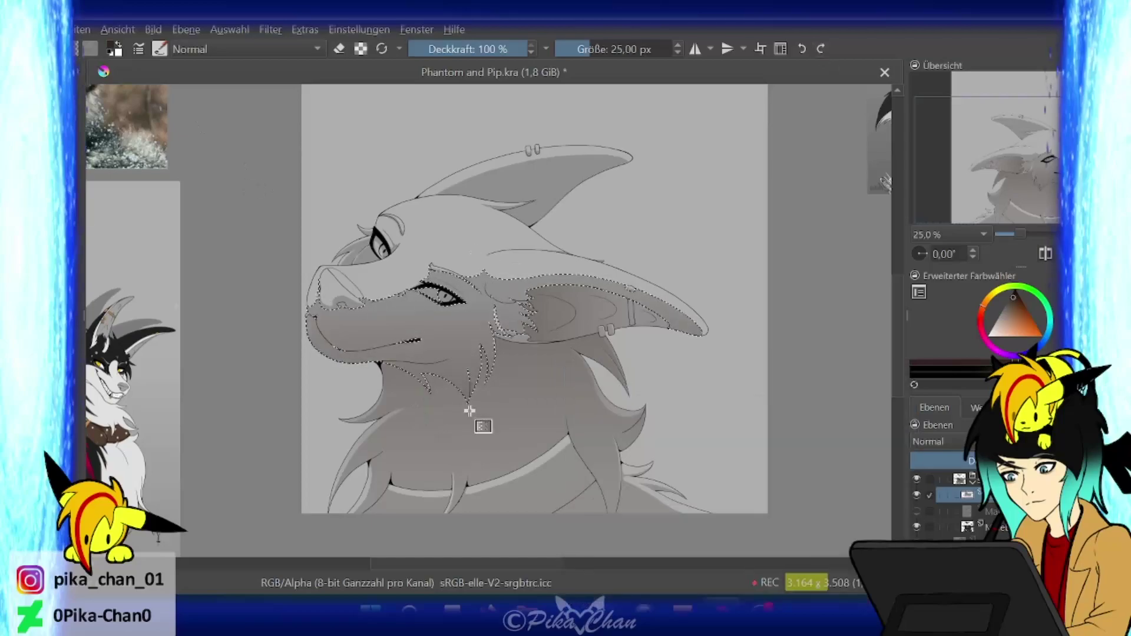
{"action": "left_click", "coordinate": [548, 189]}
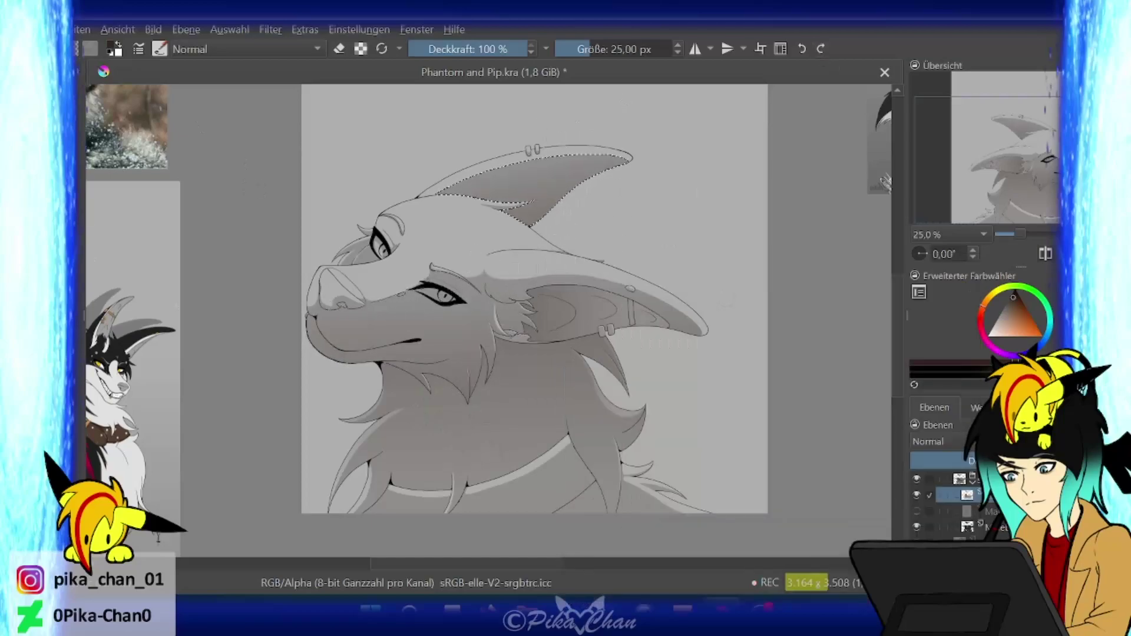
{"action": "left_click", "coordinate": [606, 513]}
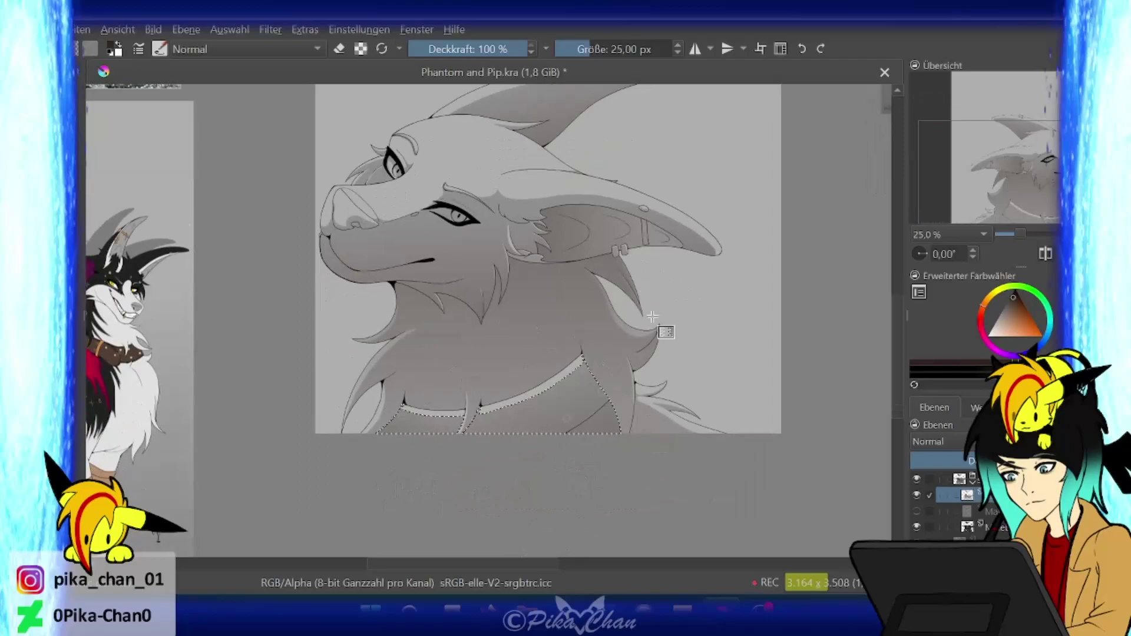
- Select the shaded area across the lower face and near ear, fill it with a grey-brown gradient, and clear the selection
{"action": "key", "text": "ctrl+shift+a"}
{"action": "right_click", "coordinate": [692, 244]}
{"action": "left_click", "coordinate": [732, 321]}
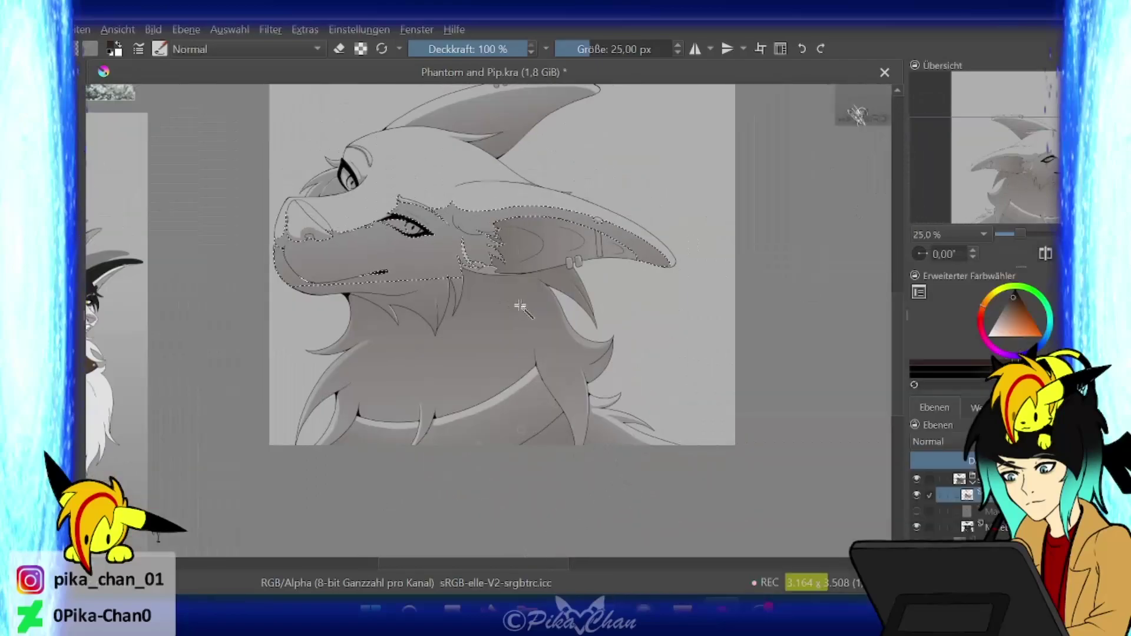
{"action": "key", "text": "ctrl+shift+a"}
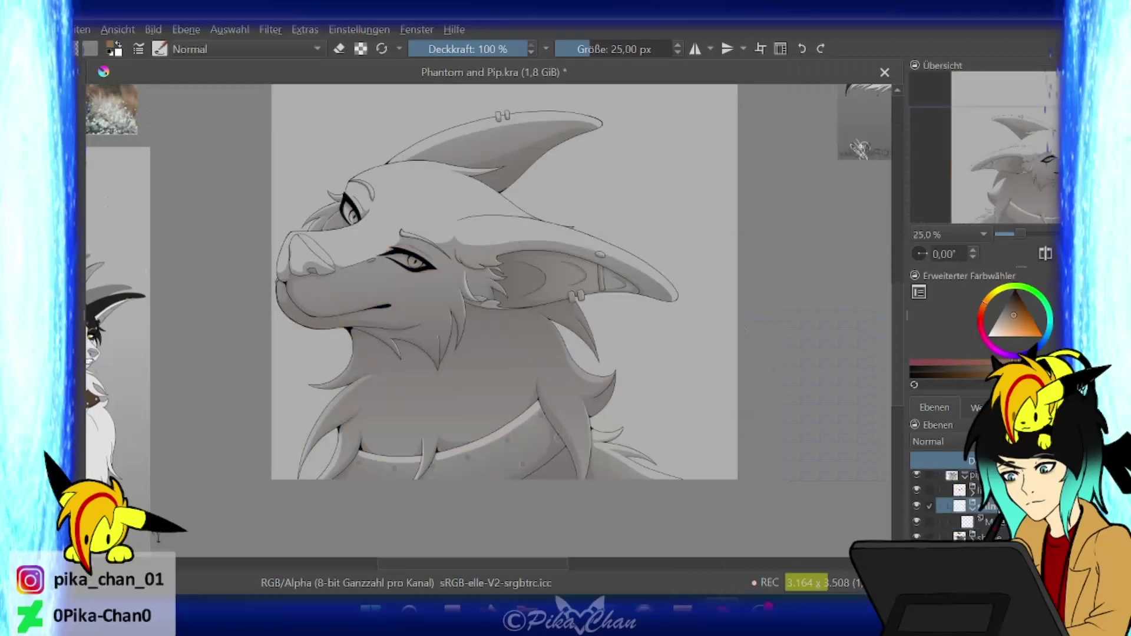
- Paint orange-brown rim light along the outer edges of the front wolf's lower chest fur tufts
{"action": "key", "text": "plus"}
{"action": "key", "text": "minus"}
{"action": "key", "text": "plus"}
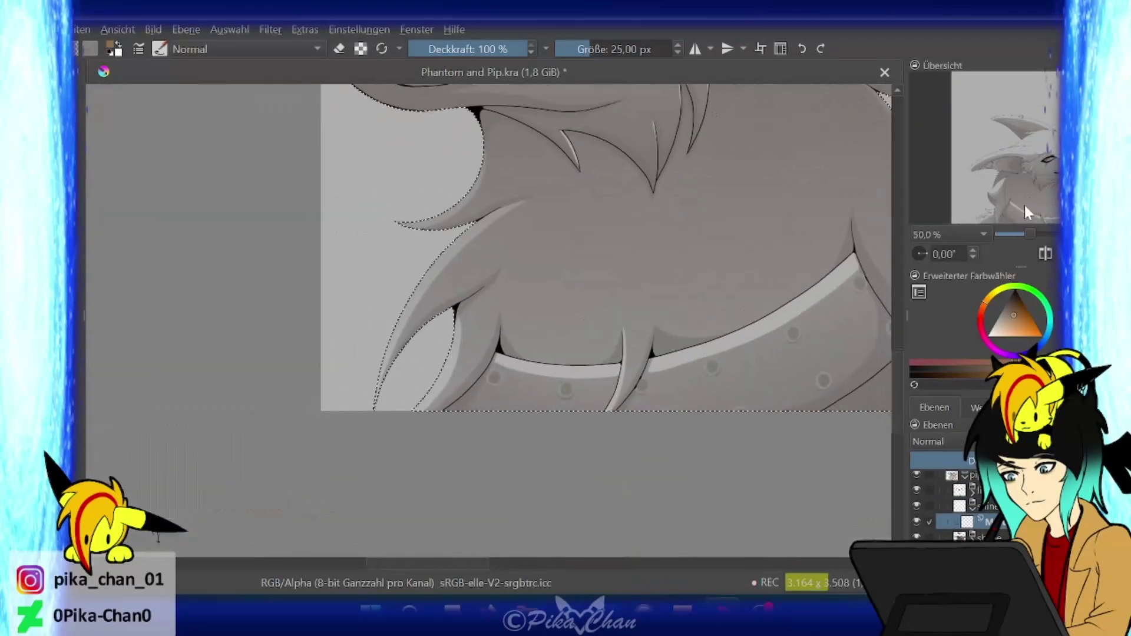
{"action": "key", "text": "4"}
{"action": "key", "text": "4"}
{"action": "key", "text": "4"}
{"action": "key", "text": "4"}
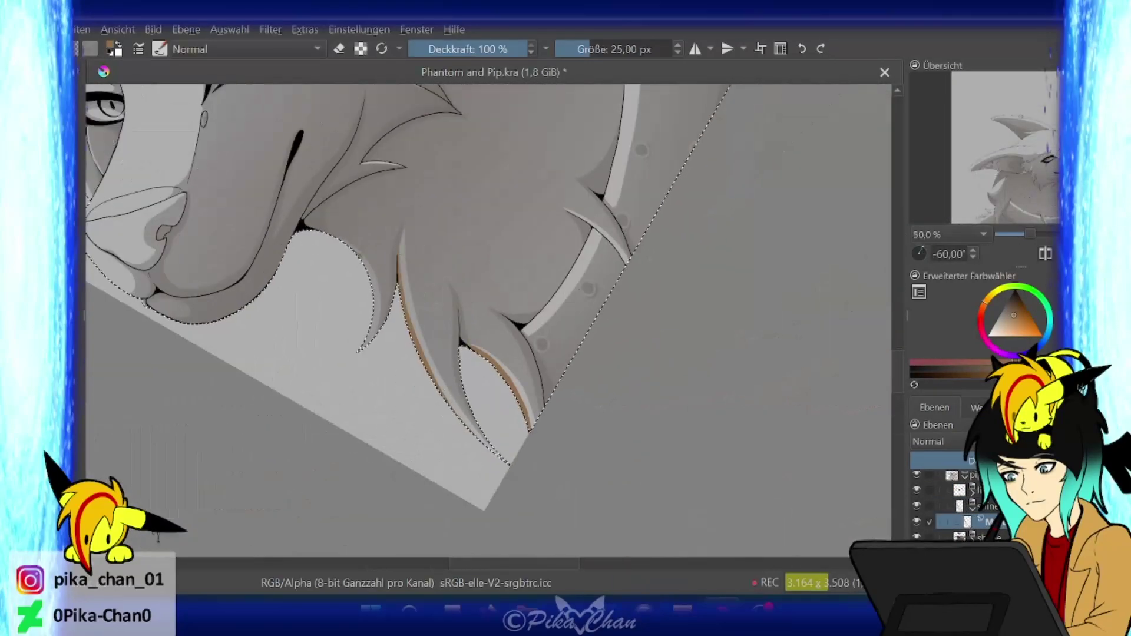
- Extend the orange-brown rim light to the throat tuft and the small fur tuft overlapping the collar
{"action": "key", "text": "5"}
{"action": "key", "text": "6"}
{"action": "key", "text": "6"}
{"action": "key", "text": "6"}
{"action": "key", "text": "6"}
{"action": "key", "text": "6"}
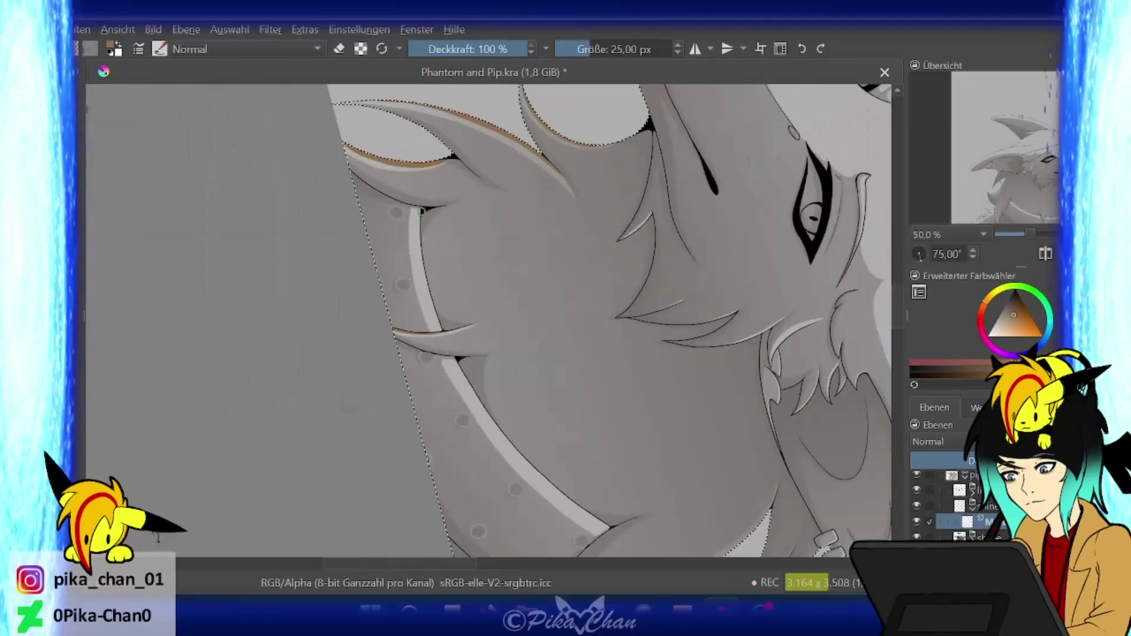
- Paint a thin orange-brown line along the upper edge of the front wolf's collar
{"action": "key", "text": "6"}
{"action": "key", "text": "6"}
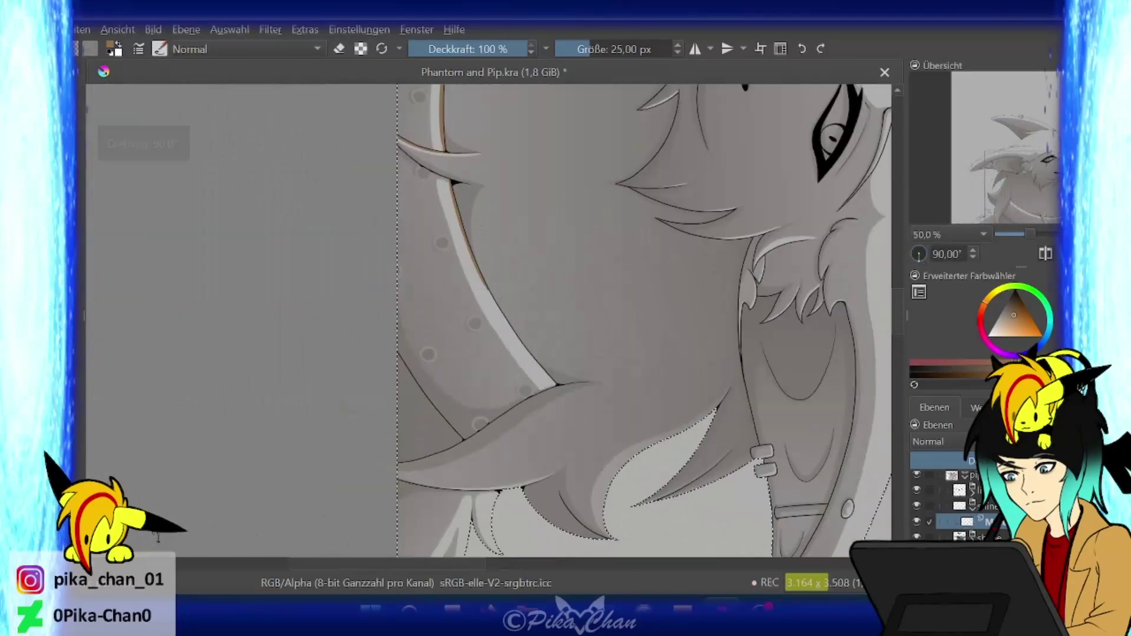
{"action": "key", "text": "4"}
{"action": "key", "text": "4"}
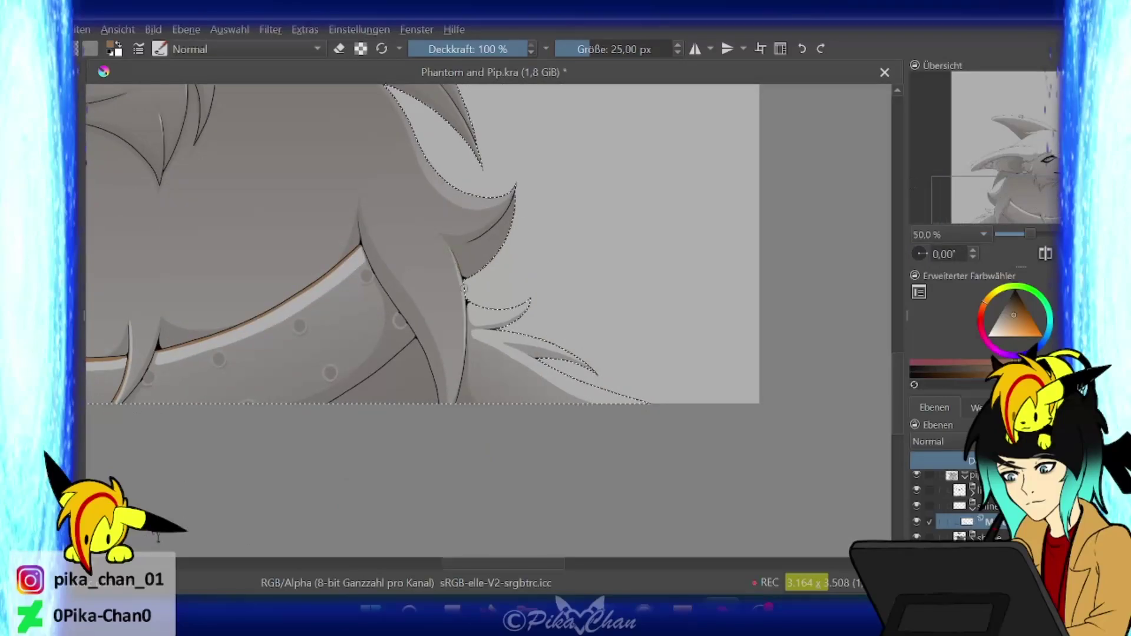
- Paint orange-brown rim light on the fur tufts behind the collar and along the back edge of the neck
{"action": "left_click_drag", "start_coordinate": [474, 339], "coordinate": [449, 493]}
{"action": "key", "text": "e"}
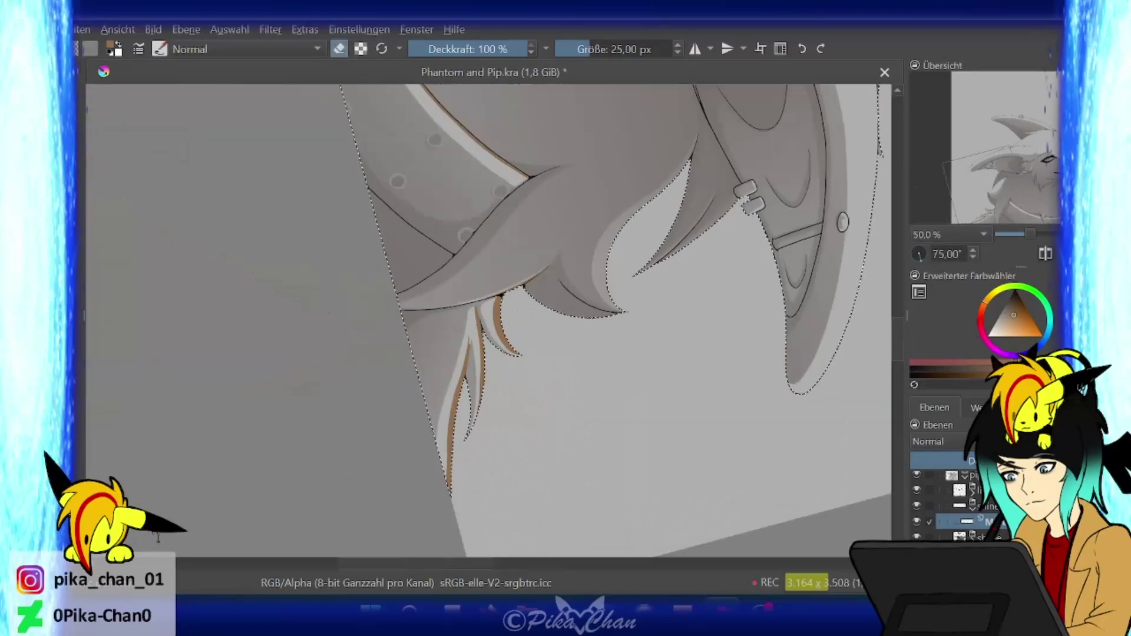
{"action": "key", "text": "5"}
{"action": "key", "text": "e"}
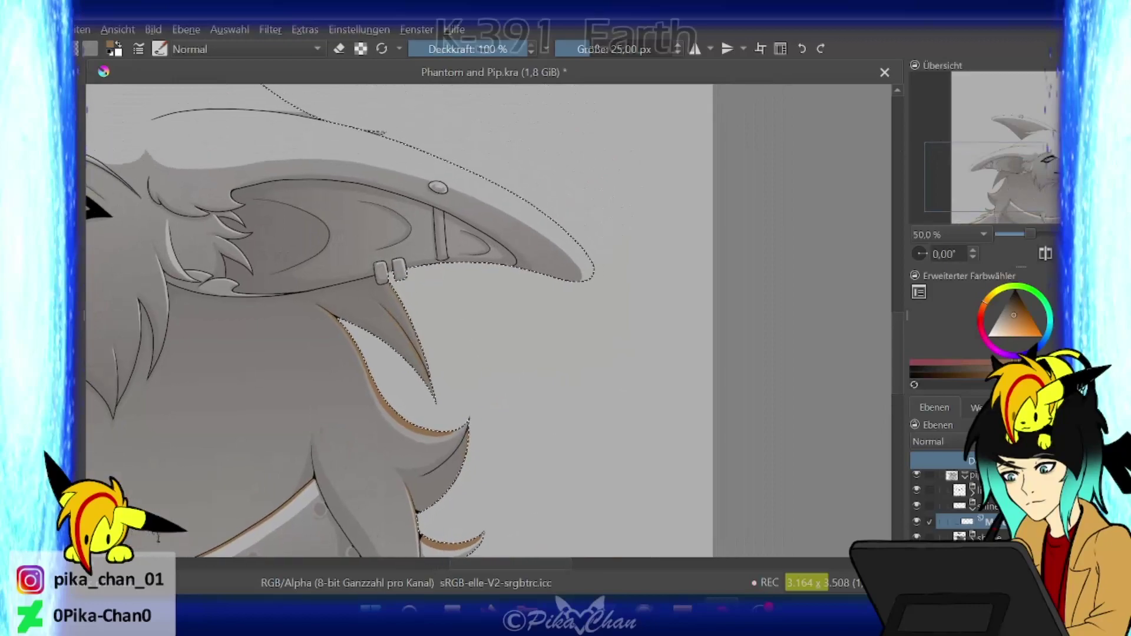
- Colour the near ear's rings, stud and vertical bar with orange-brown light
{"action": "key", "text": "4"}
{"action": "key", "text": "4"}
{"action": "key", "text": "4"}
{"action": "key", "text": "4"}
{"action": "key", "text": "4"}
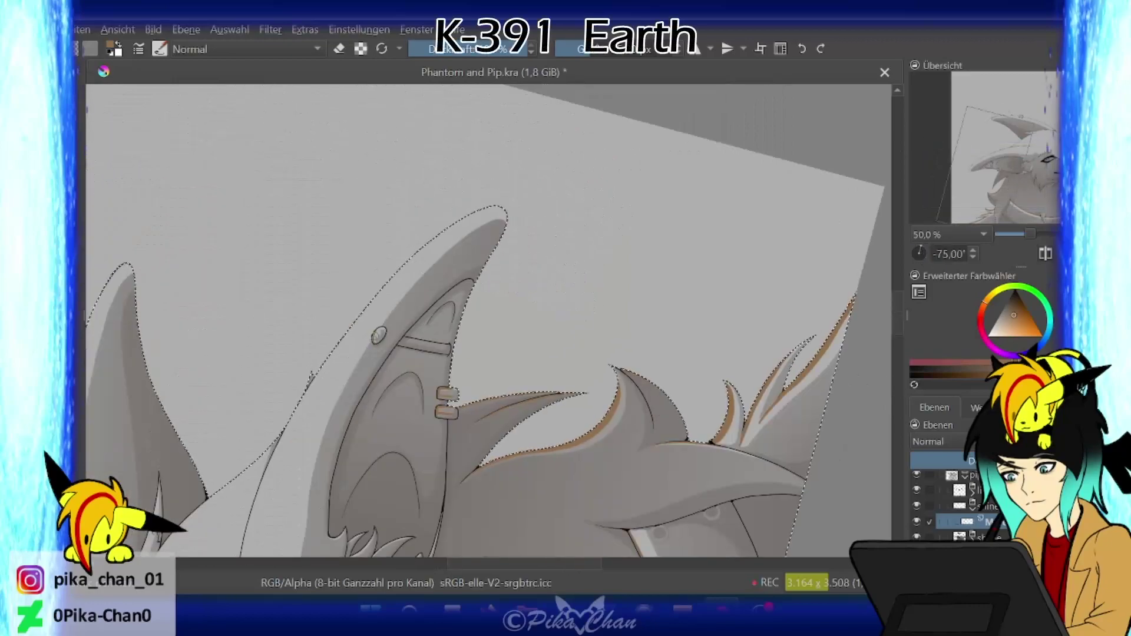
{"action": "key", "text": "5"}
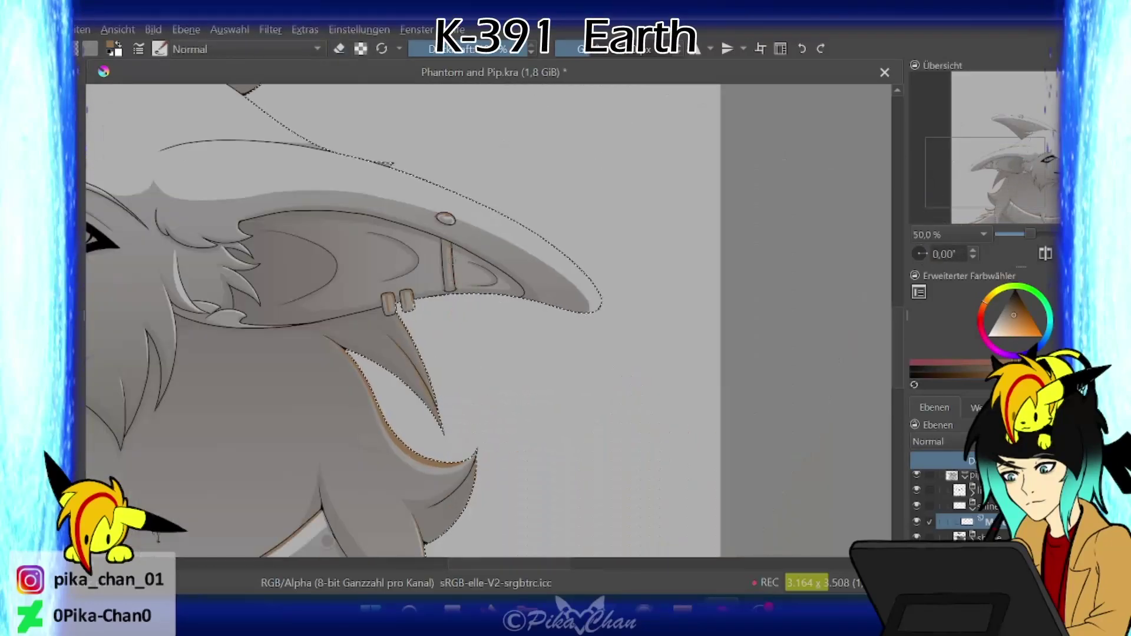
- Trace the folds inside the near ear in orange-brown and paint a tapering band along its outer upper edge
{"action": "key", "text": "4"}
{"action": "key", "text": "4"}
{"action": "key", "text": "4"}
{"action": "key", "text": "4"}
{"action": "key", "text": "4"}
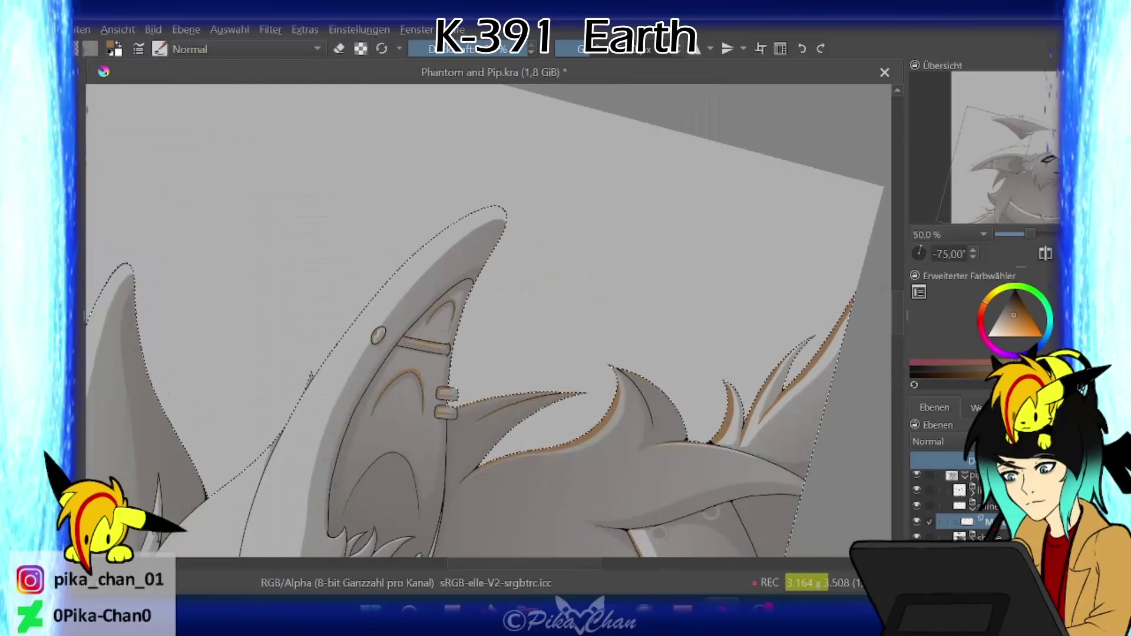
{"action": "key", "text": "4"}
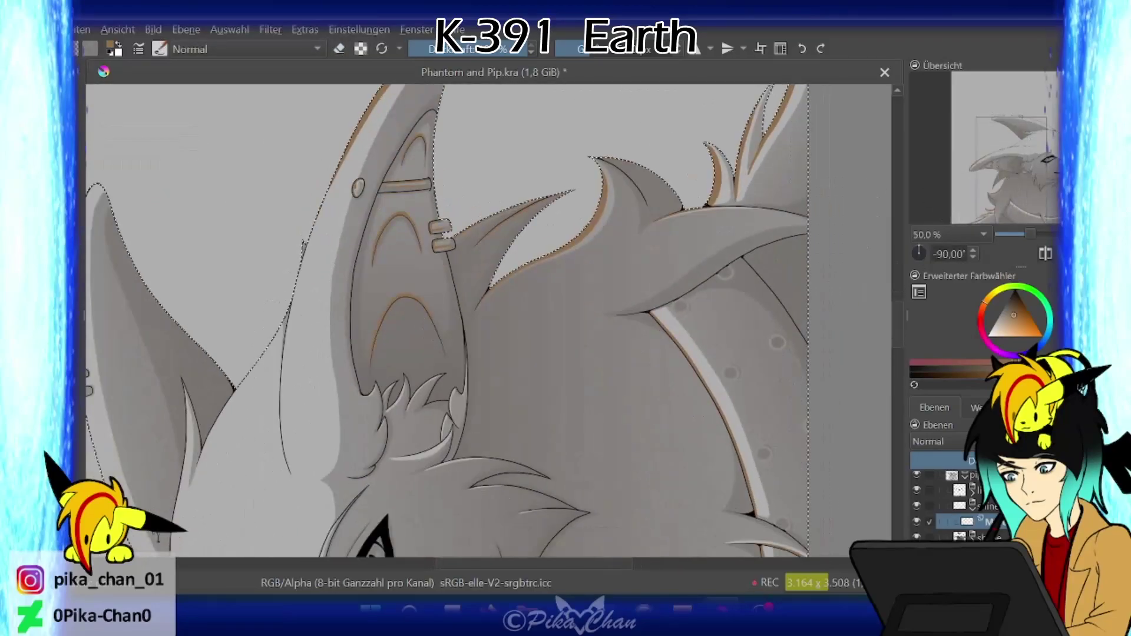
{"action": "key", "text": "5"}
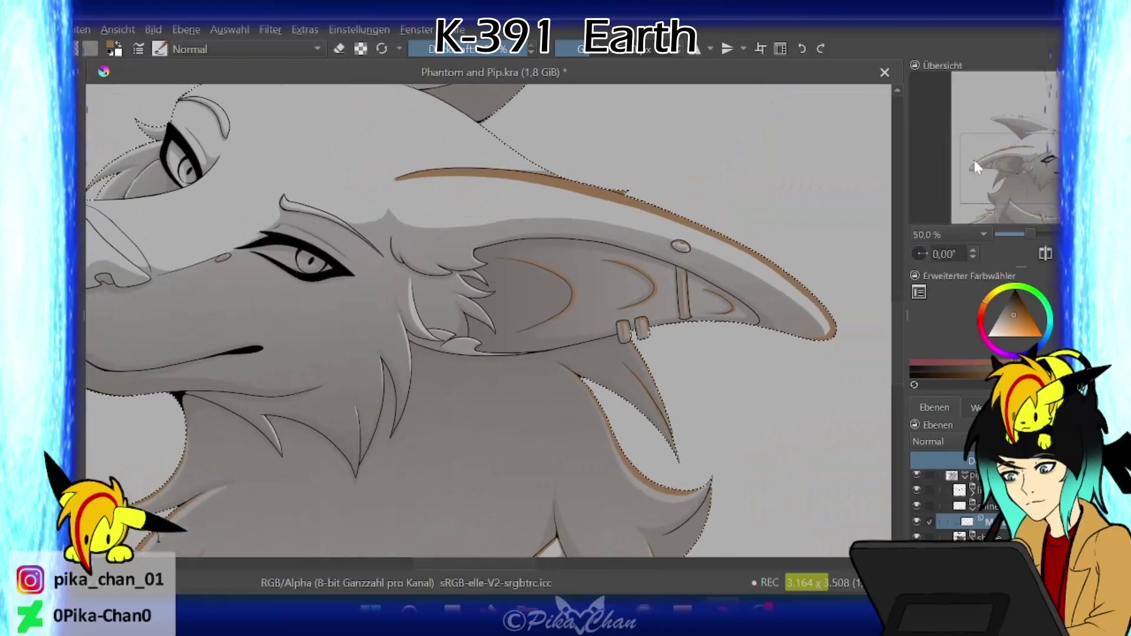
- Paint orange-brown highlights on the edges of the fur at the base of the near ear
{"action": "key", "text": "6"}
{"action": "key", "text": "6"}
{"action": "key", "text": "6"}
{"action": "key", "text": "6"}
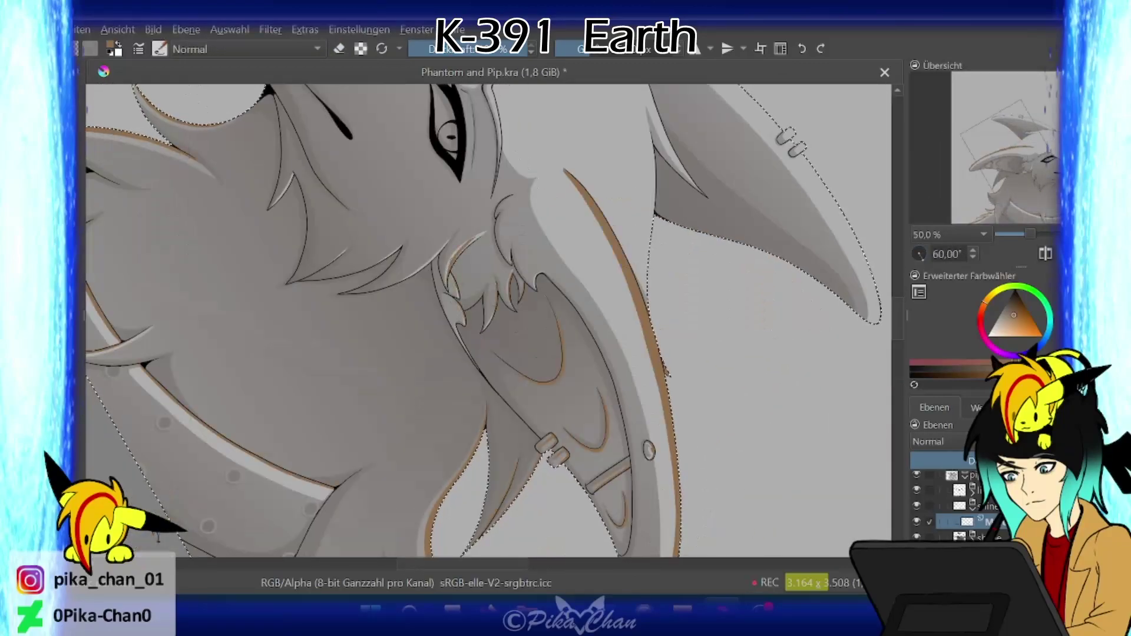
{"action": "key", "text": "5"}
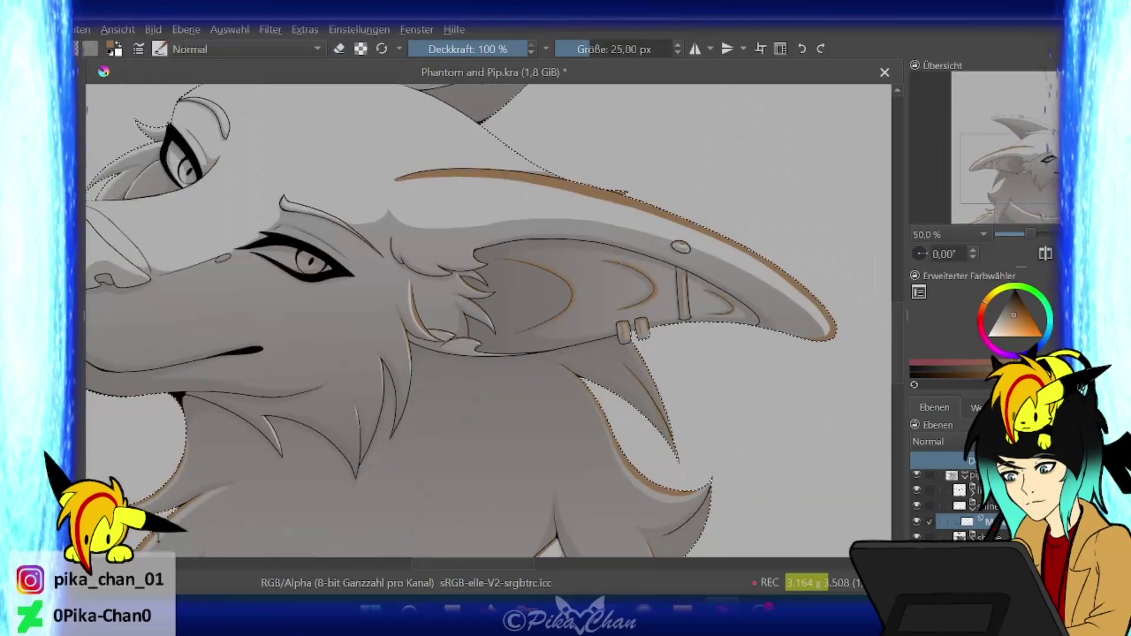
- Add thin orange-brown rim lines to the pointed cheek fur tufts below the near ear
{"action": "key", "text": "4"}
{"action": "key", "text": "4"}
{"action": "key", "text": "4"}
{"action": "key", "text": "4"}
{"action": "key", "text": "4"}
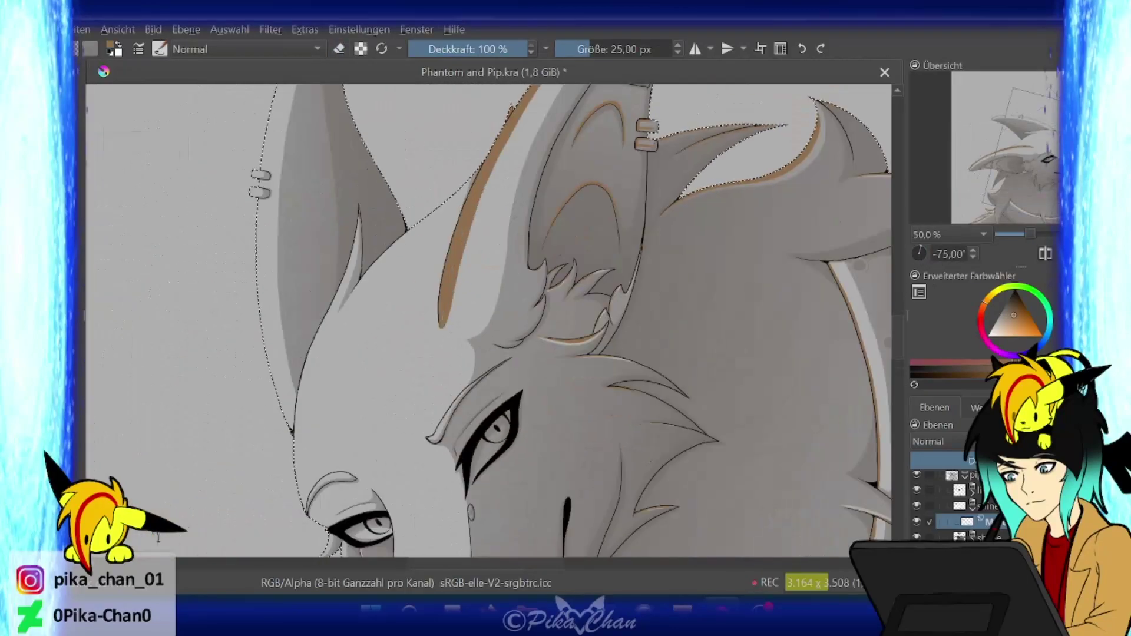
- Outline the lit band over the forehead, muzzle and nose in orange-brown and fill the forehead band
{"action": "key", "text": "5"}
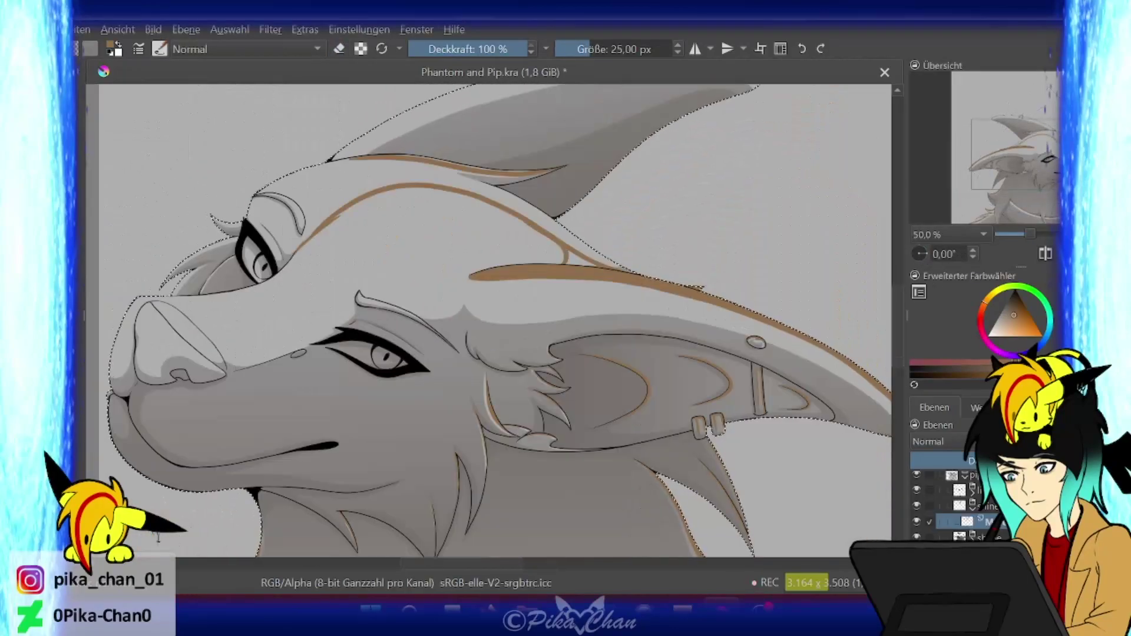
{"action": "key", "text": "4"}
{"action": "key", "text": "4"}
{"action": "key", "text": "4"}
{"action": "key", "text": "4"}
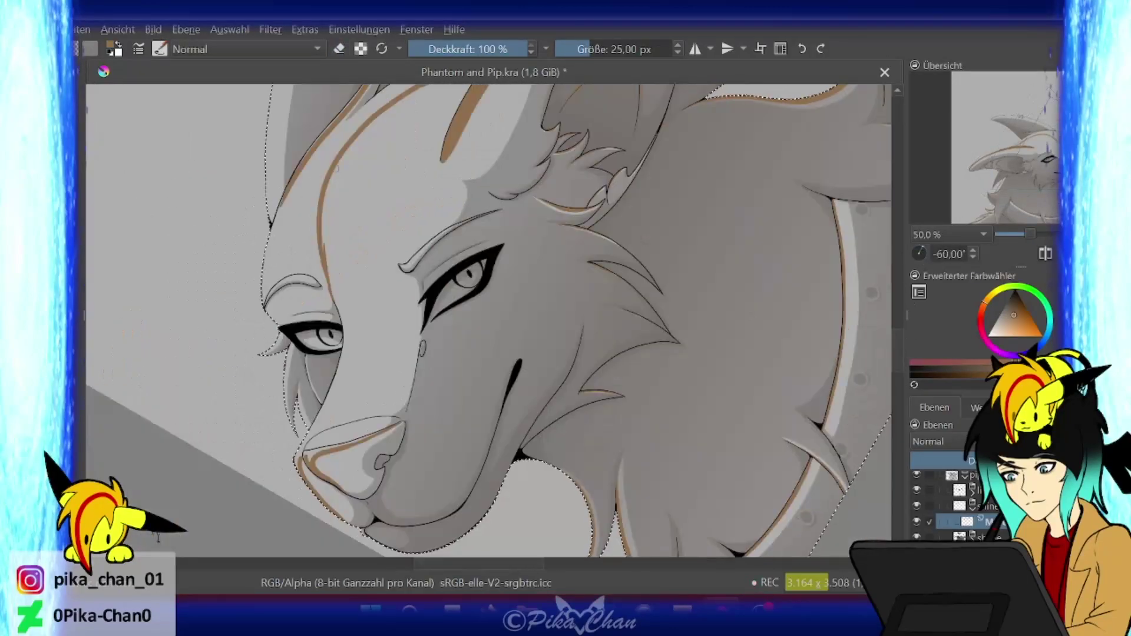
{"action": "left_click", "coordinate": [315, 255]}
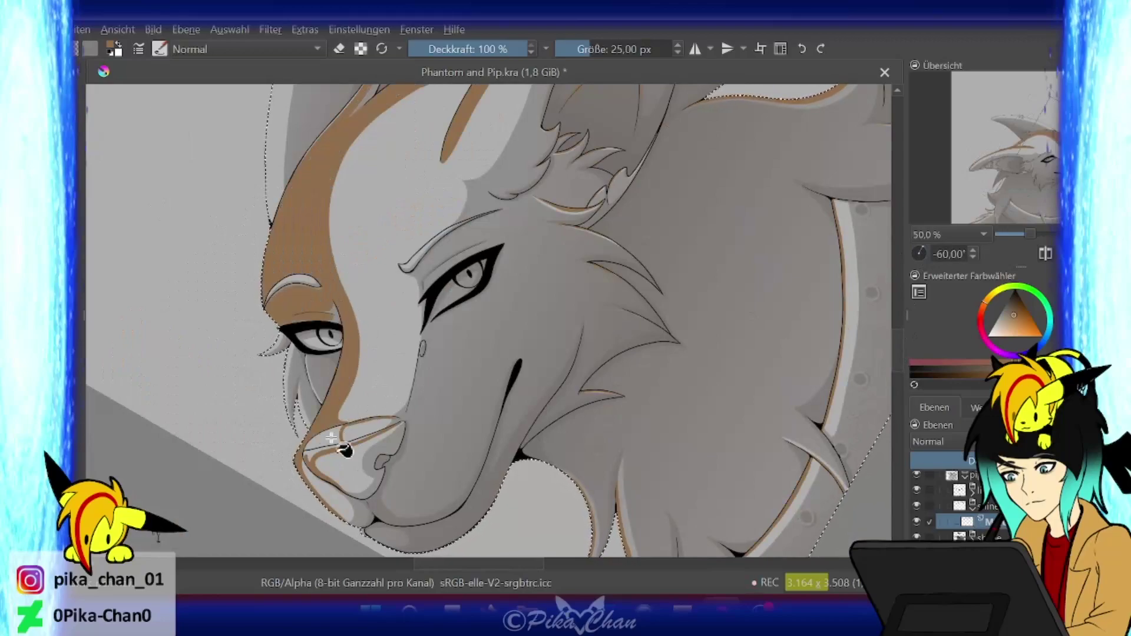
{"action": "key", "text": "5"}
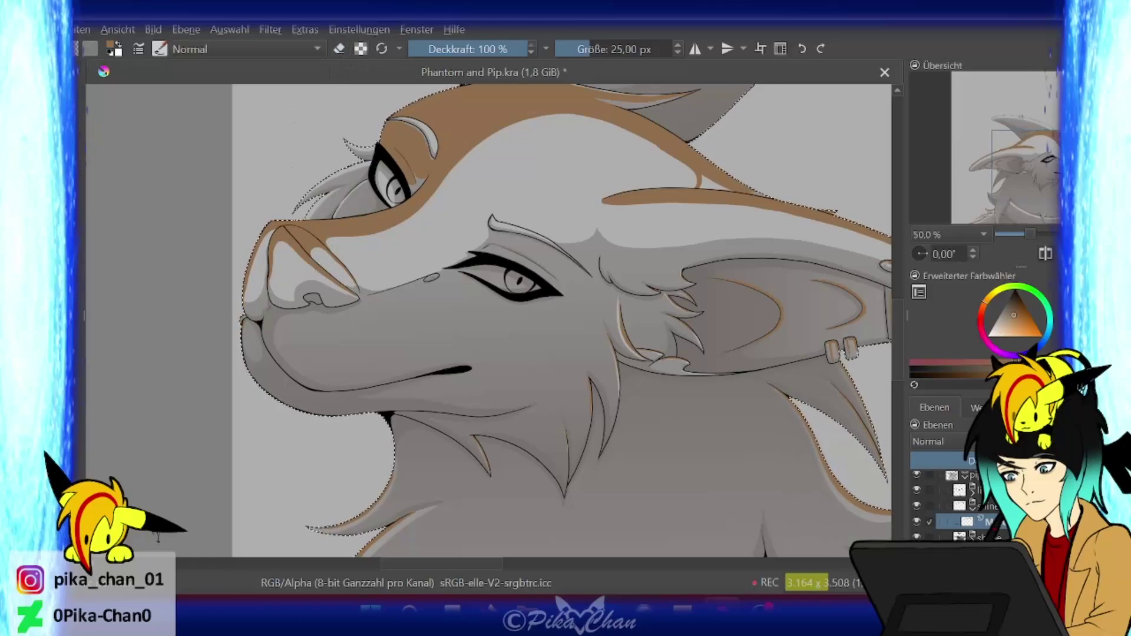
- Fill the far eyebrow and the fur tuft in front of the far ear with orange-brown
{"action": "key", "text": "4"}
{"action": "key", "text": "4"}
{"action": "key", "text": "4"}
{"action": "key", "text": "4"}
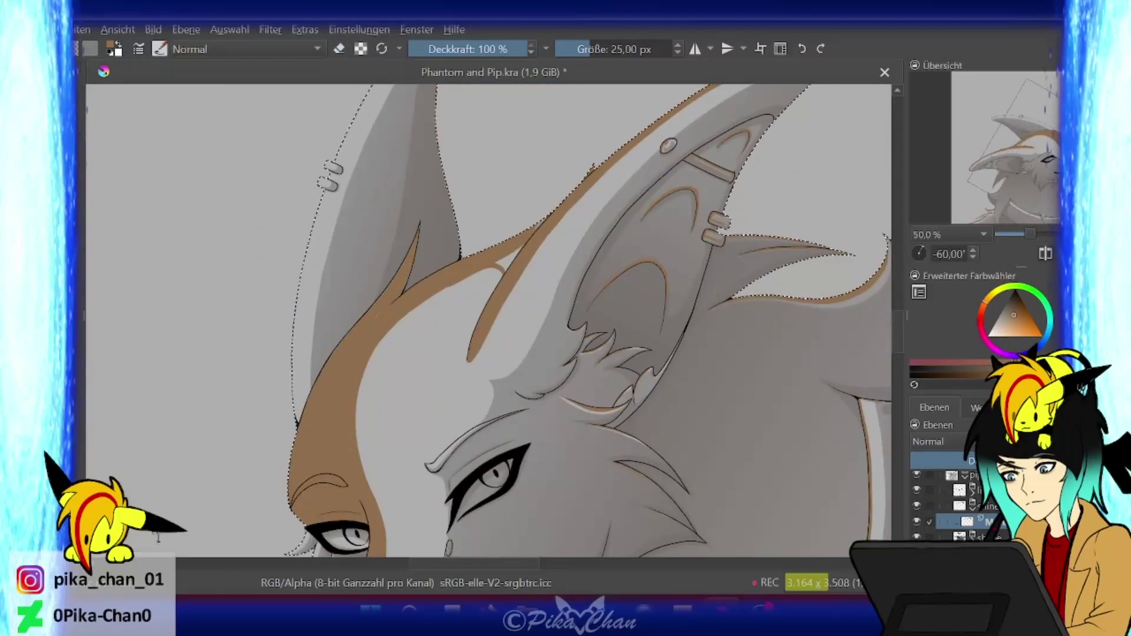
{"action": "key", "text": "5"}
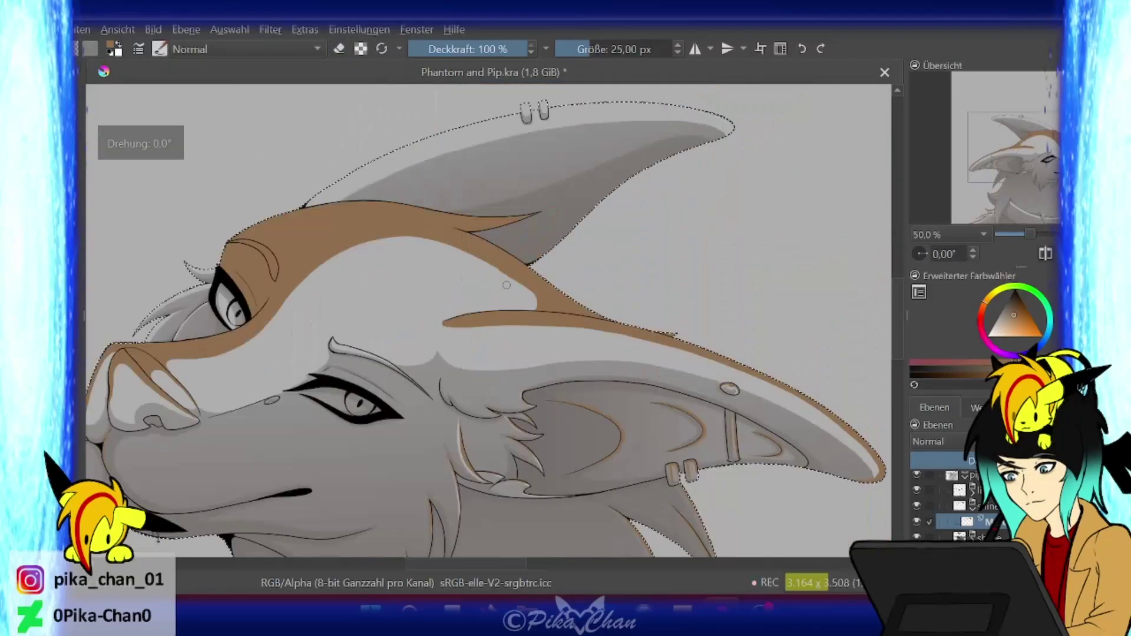
- Fill the outer rim of the far ear and the fur around the far eye with orange-brown
{"action": "key", "text": "4"}
{"action": "key", "text": "4"}
{"action": "key", "text": "4"}
{"action": "key", "text": "4"}
{"action": "key", "text": "4"}
{"action": "key", "text": "4"}
{"action": "key", "text": "minus"}
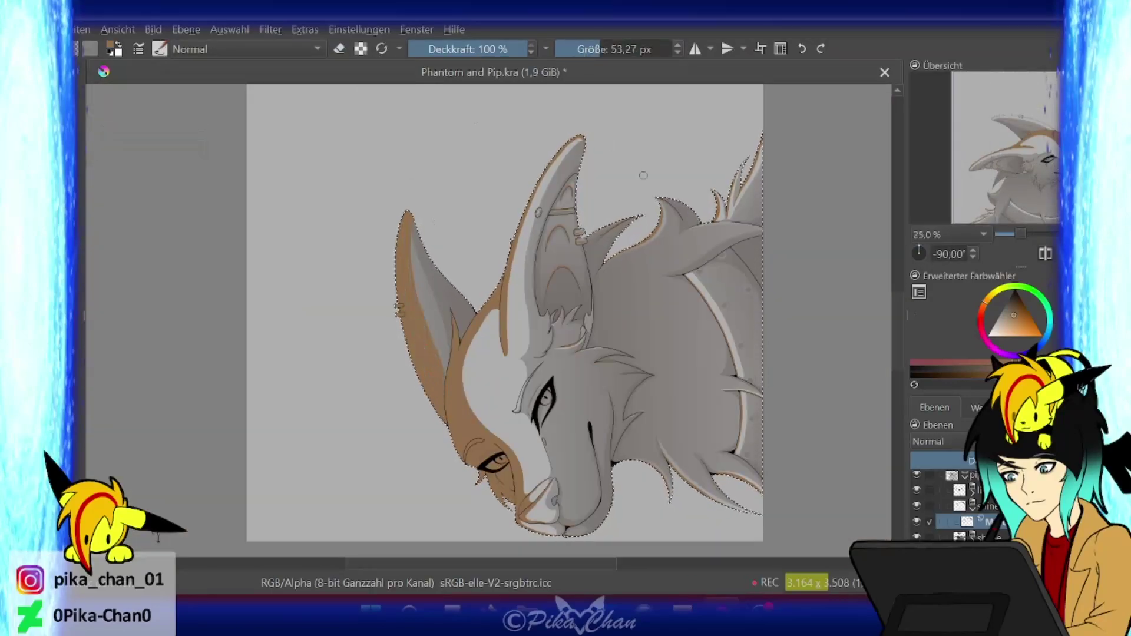
- Clear the selection, change the light layer's blending mode, and show the front wolf's colours again
{"action": "key", "text": "5"}
{"action": "key", "text": "minus"}
{"action": "key", "text": "shift+BackSpace"}
{"action": "key", "text": "ctrl+shift+a"}
{"action": "left_click", "coordinate": [937, 442]}
{"action": "left_click", "coordinate": [943, 360]}
{"action": "key", "text": "shift+Delete"}
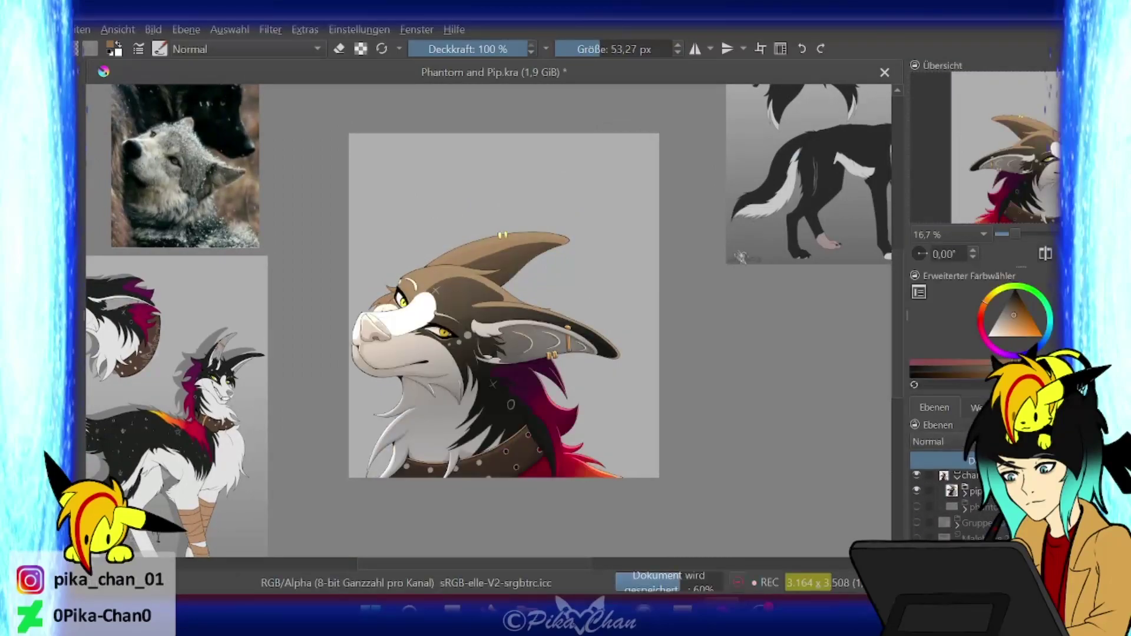
- Show the rear wolf's line art and flat colours and select its silhouette
{"action": "left_click", "coordinate": [917, 507]}
{"action": "right_click", "coordinate": [924, 492]}
{"action": "left_click", "coordinate": [871, 394]}
{"action": "left_click", "coordinate": [966, 507]}
{"action": "scroll", "coordinate": [503, 305], "scroll_direction": "up", "scroll_amount": 1}
{"action": "key", "text": "Page_Down"}
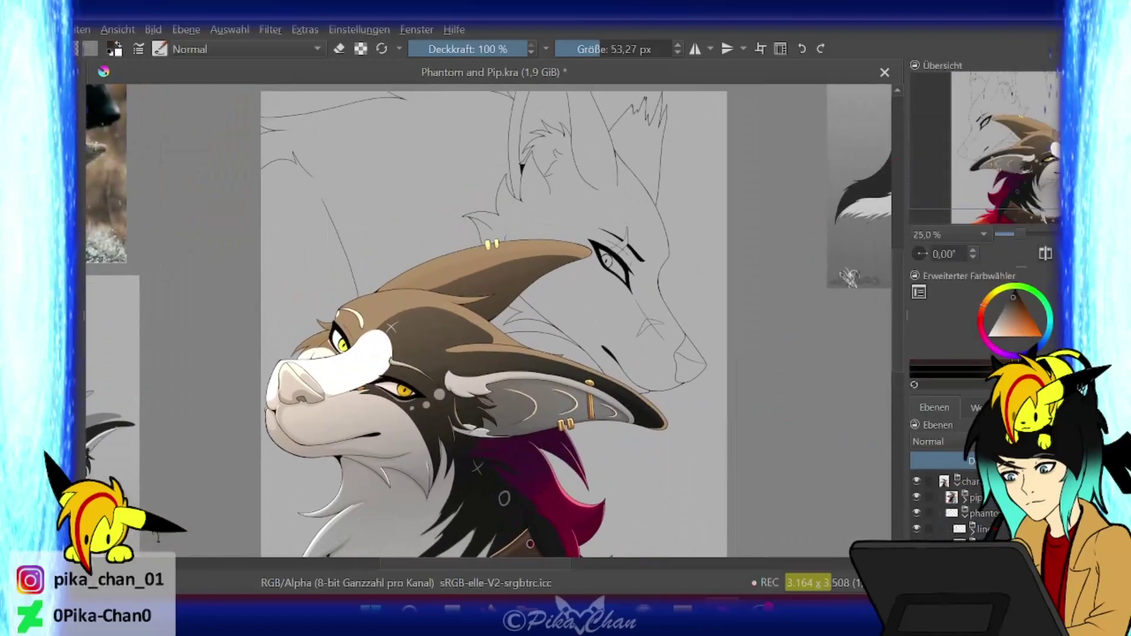
{"action": "key", "text": "Page_Down"}
{"action": "key", "text": "Page_Down"}
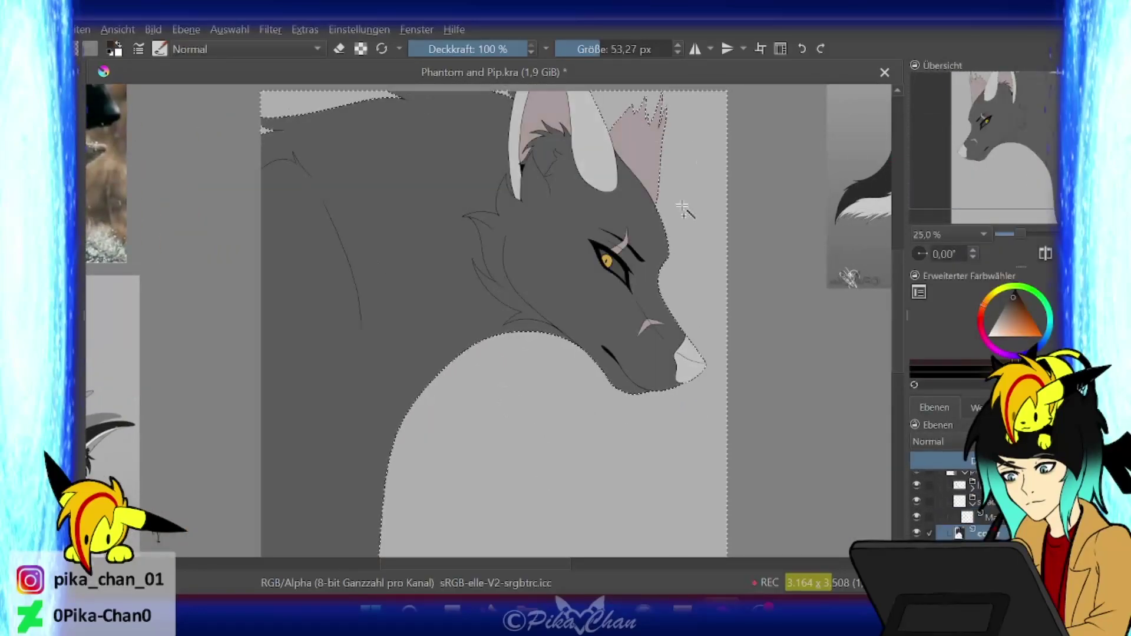
- Mirror the view and paint dark brown shadow inside the rear wolf's near ear
{"action": "key", "text": "m"}
{"action": "key", "text": "Page_Up"}
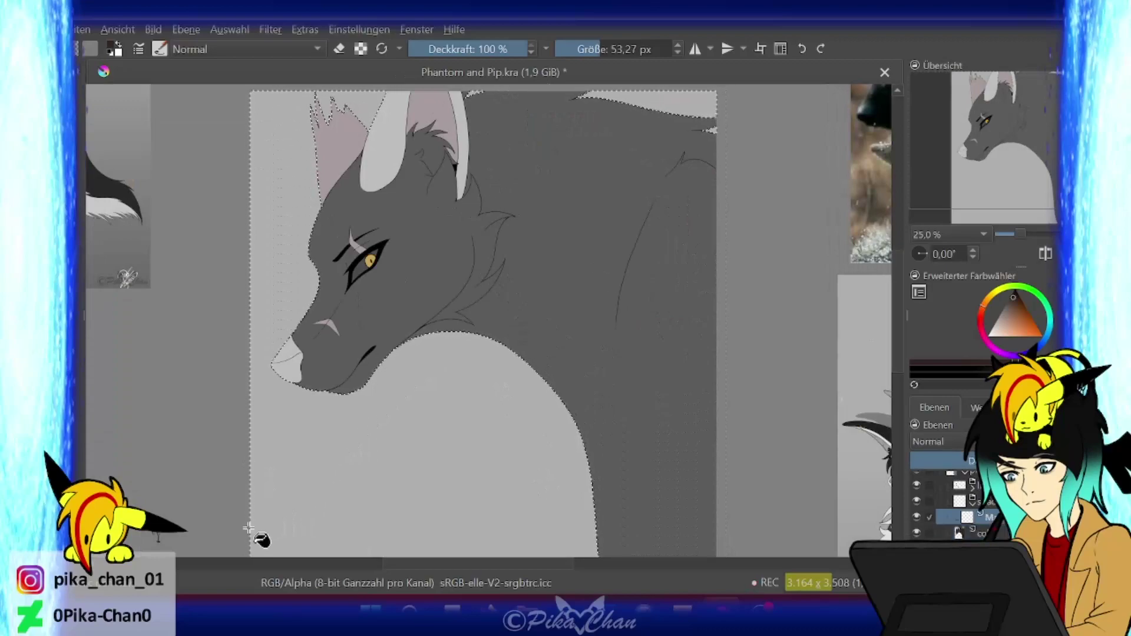
{"action": "left_click_drag", "start_coordinate": [601, 171], "coordinate": [532, 103]}
{"action": "key", "text": "Page_Up"}
{"action": "left_click_drag", "start_coordinate": [471, 294], "coordinate": [482, 332]}
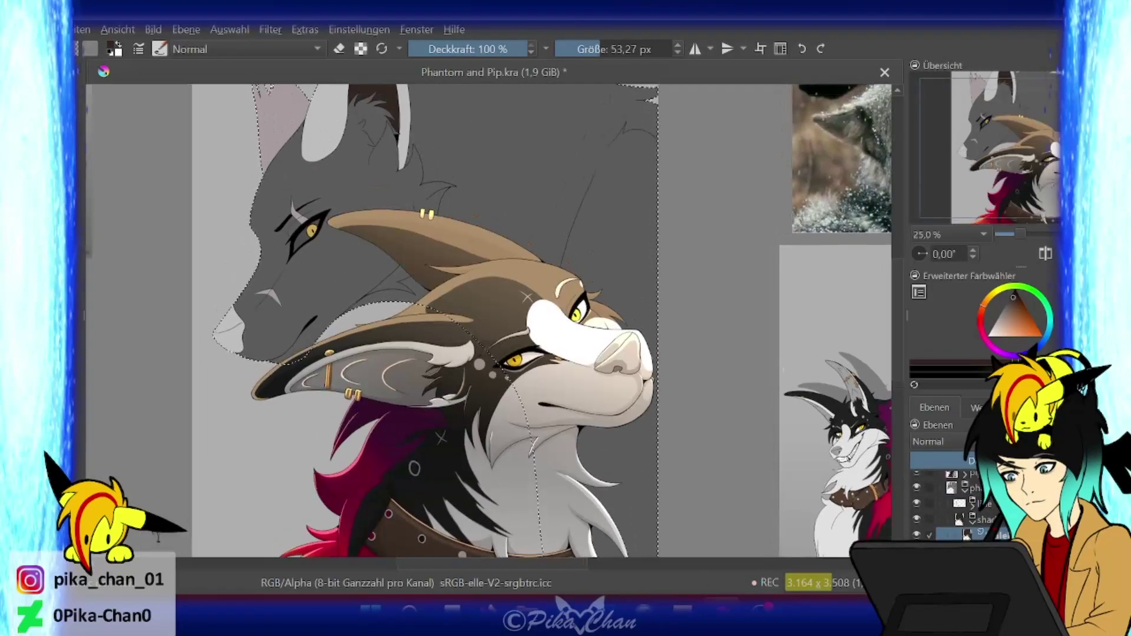
- Hide the front wolf, outline a shadow across the rear wolf's neck and chest, and fill it with dark brown
{"action": "key", "text": "Page_Down"}
{"action": "left_click_drag", "start_coordinate": [606, 150], "coordinate": [564, 244]}
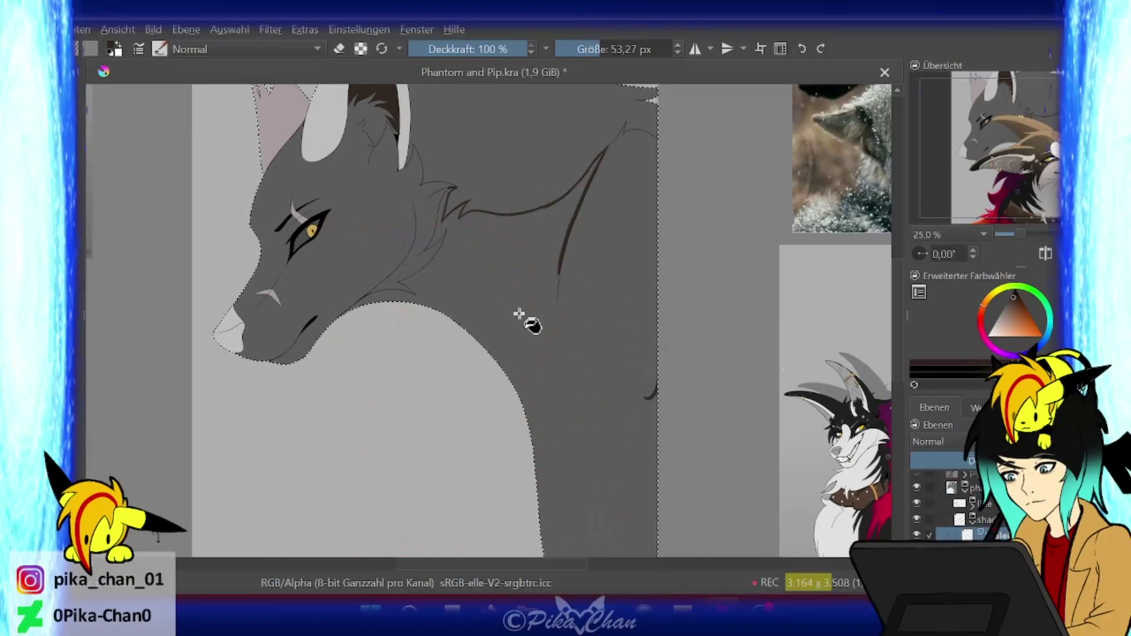
{"action": "left_click_drag", "start_coordinate": [555, 304], "coordinate": [653, 403]}
{"action": "key", "text": "e"}
{"action": "left_click", "coordinate": [570, 373]}
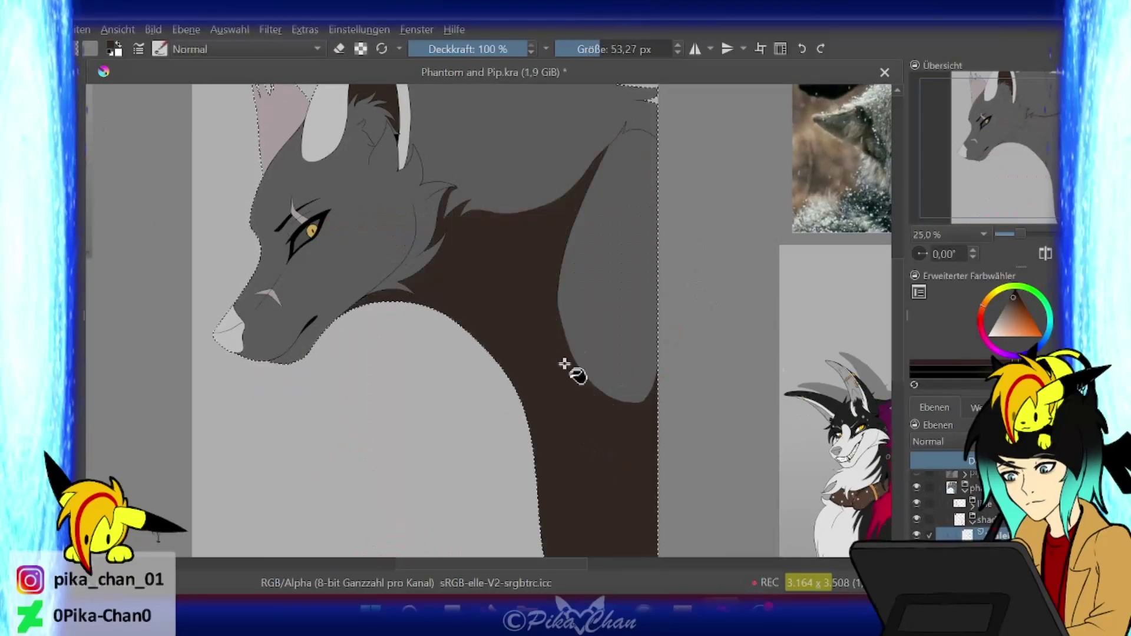
- Erase the neck shadow's upper edge into fur-like points and add a dark brown streak at the back tuft
{"action": "key", "text": "e"}
{"action": "scroll", "coordinate": [447, 189], "scroll_direction": "up", "scroll_amount": 2}
{"action": "key", "text": "ctrl+]"}
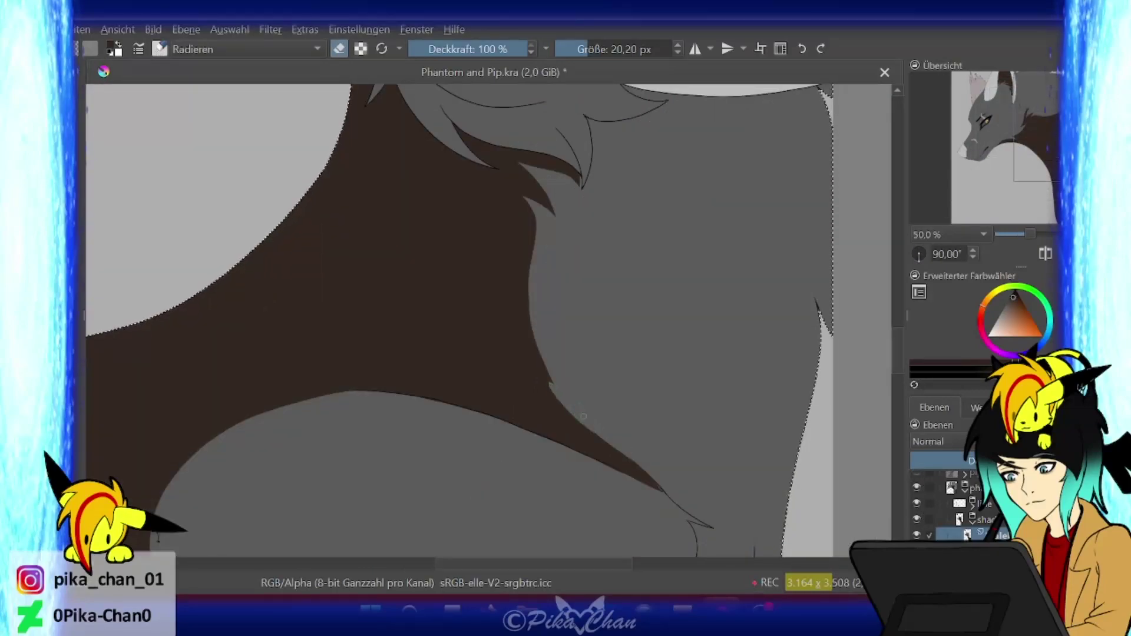
{"action": "key", "text": "5"}
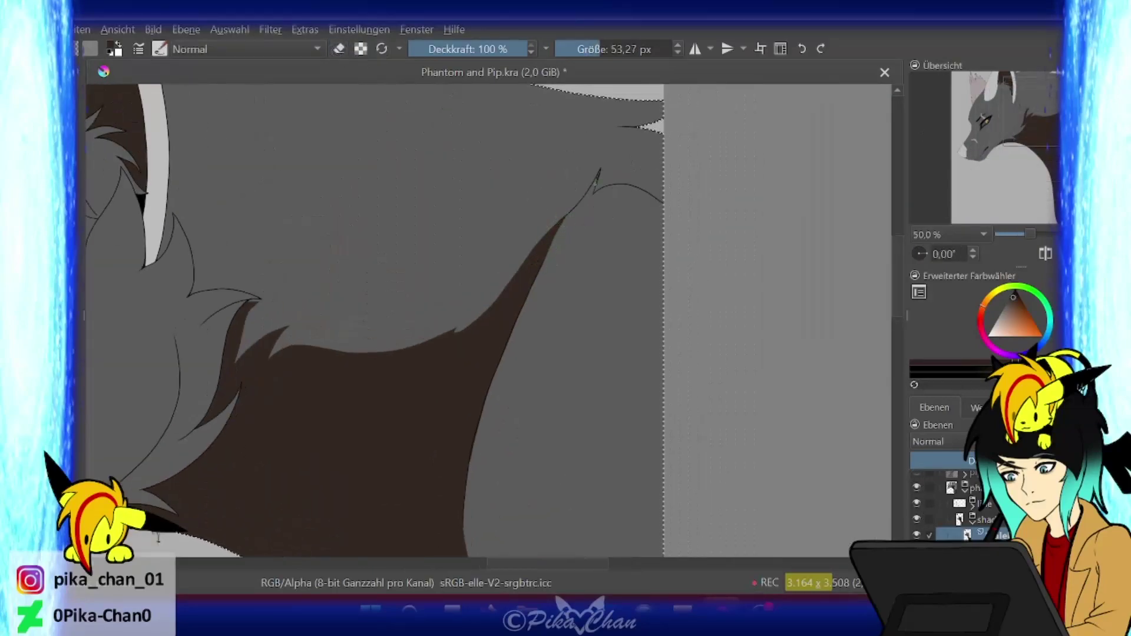
{"action": "left_click_drag", "start_coordinate": [158, 537], "coordinate": [135, 589]}
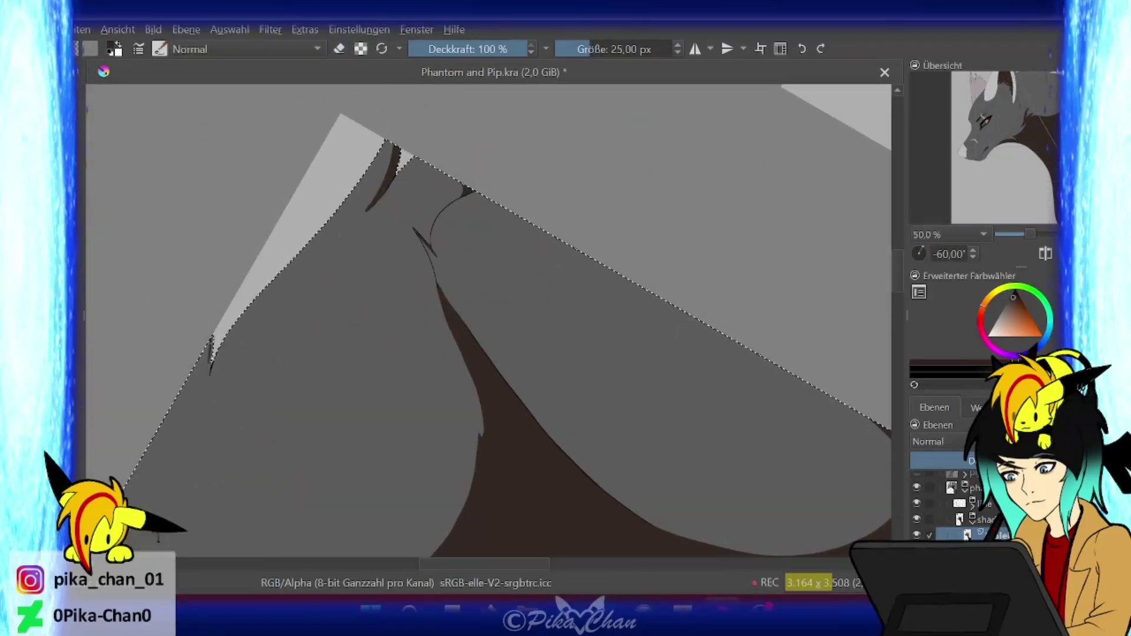
{"action": "key", "text": "m"}
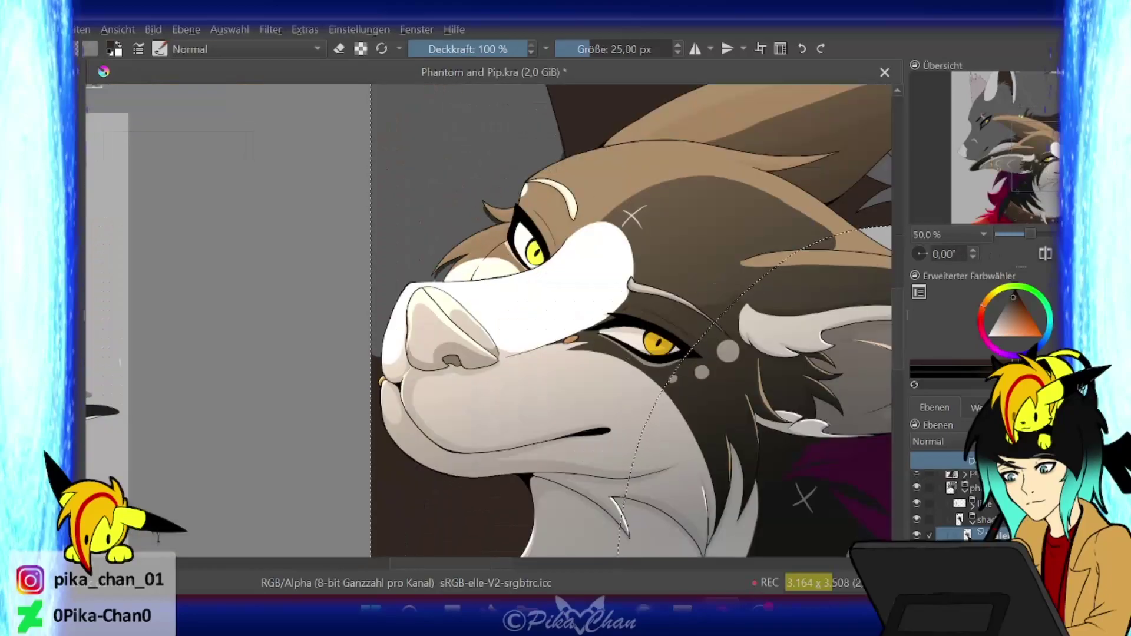
- Hide the front wolf and extend the dark brown shadow across the rear wolf's neck fur, cheek edge, lower jaw and chin
{"action": "key", "text": "m"}
{"action": "left_click_drag", "start_coordinate": [567, 156], "coordinate": [570, 354]}
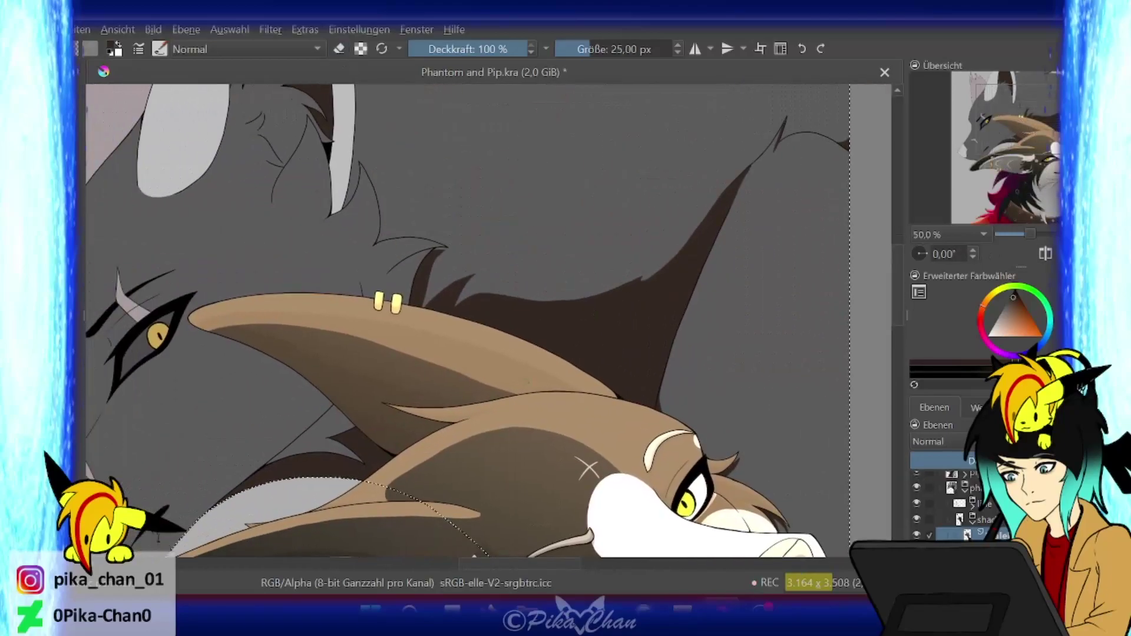
{"action": "key", "text": "ctrl+z"}
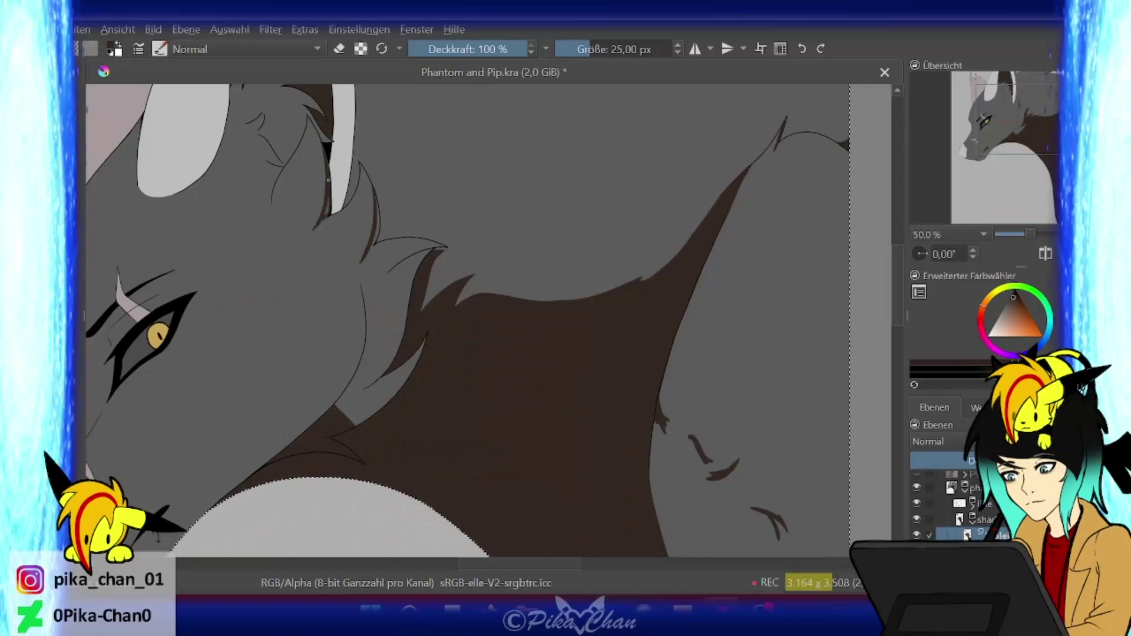
{"action": "left_click_drag", "start_coordinate": [963, 124], "coordinate": [940, 147]}
{"action": "left_click_drag", "start_coordinate": [330, 413], "coordinate": [437, 443]}
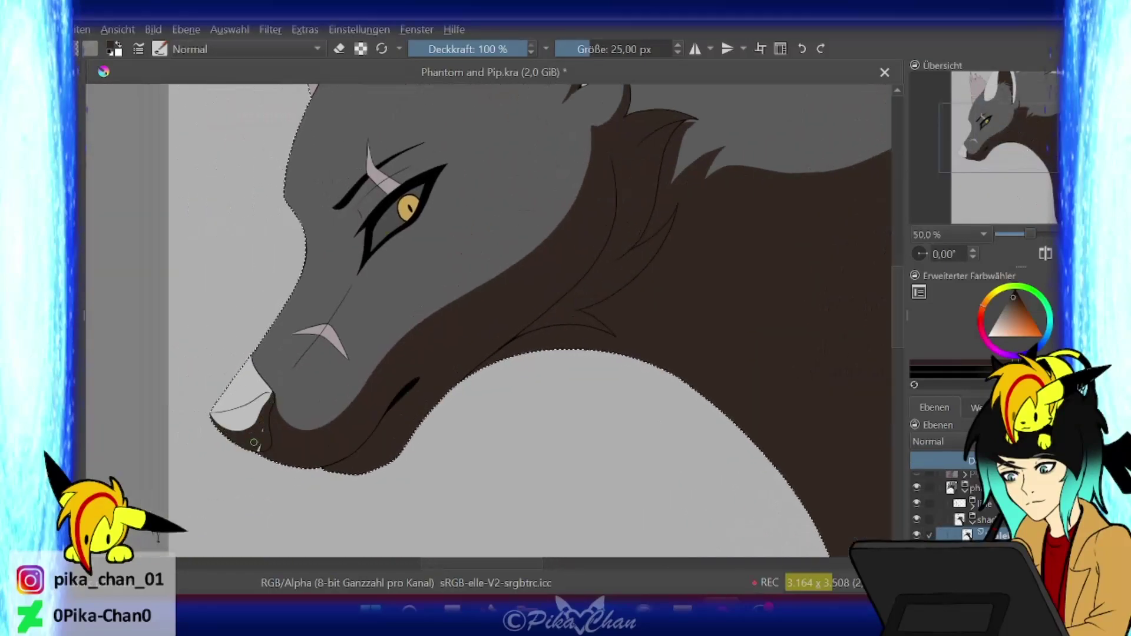
- Paint thin dark brown shadows along the crease and scar on the rear wolf's muzzle and below its nose
{"action": "key", "text": "4"}
{"action": "key", "text": "5"}
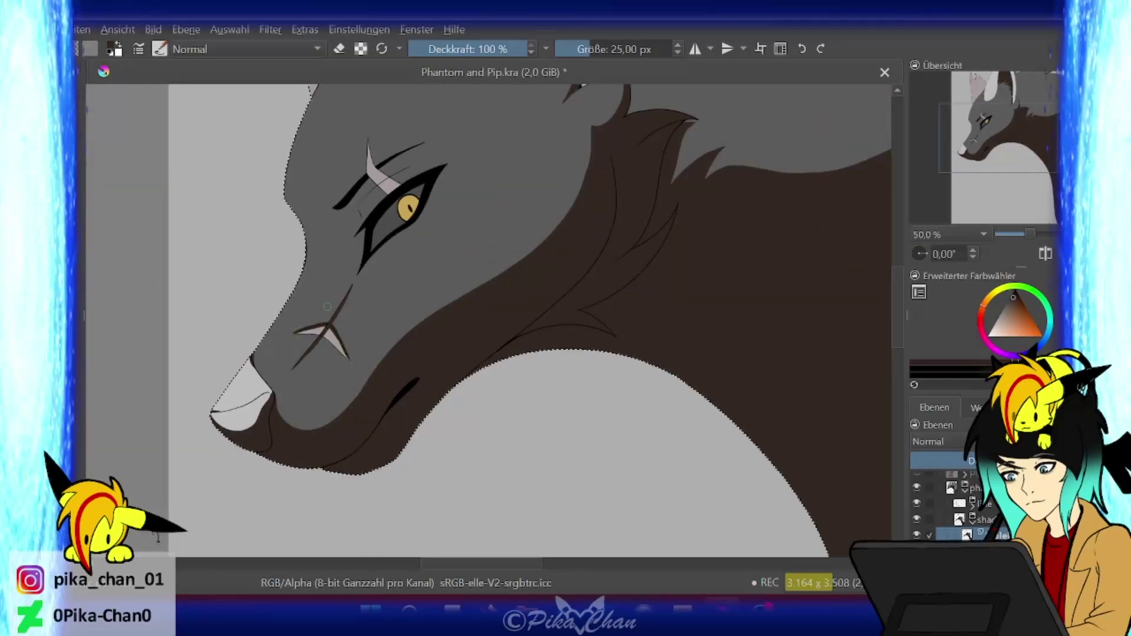
{"action": "left_click_drag", "start_coordinate": [327, 306], "coordinate": [324, 339]}
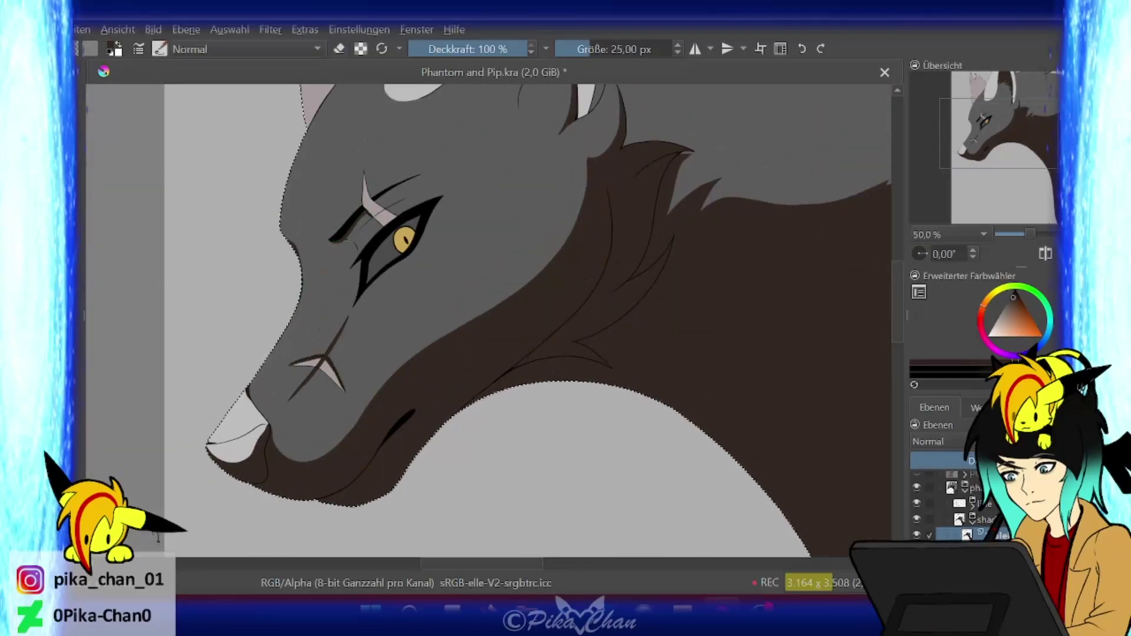
- Paint dark brown shadows around the rear wolf's eye socket, brow and eyebrow scar
{"action": "key", "text": "4"}
{"action": "key", "text": "5"}
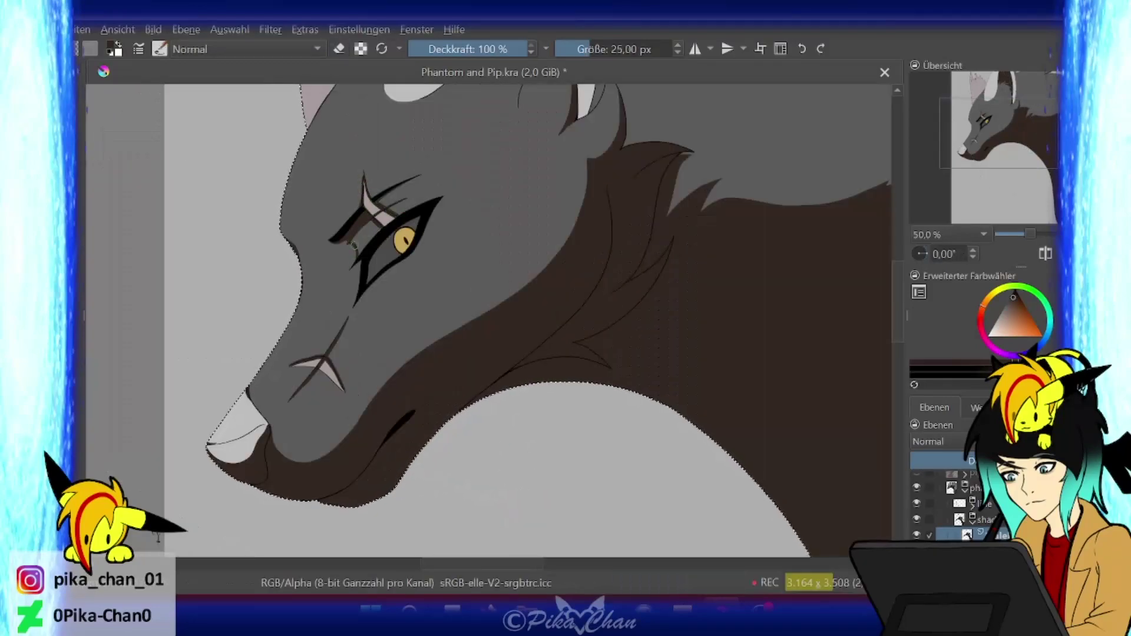
{"action": "left_click_drag", "start_coordinate": [360, 261], "coordinate": [347, 434]}
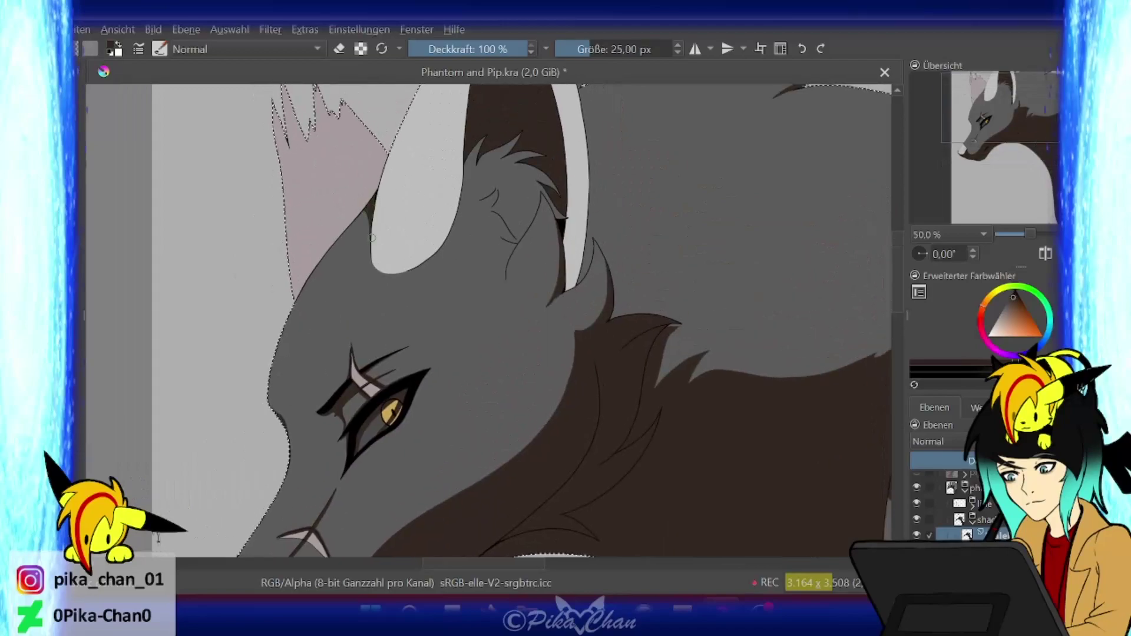
- Paint dark brown shadows at the base of the rear wolf's far ear and along both rims of its near ear
{"action": "left_click_drag", "start_coordinate": [1021, 127], "coordinate": [1020, 122]}
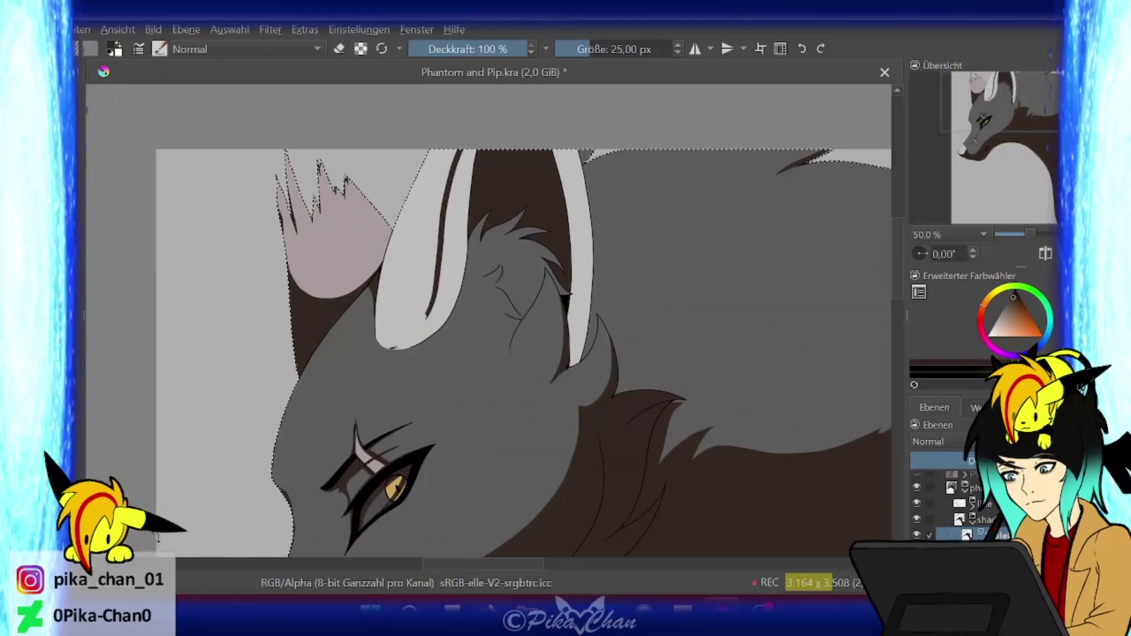
{"action": "left_click_drag", "start_coordinate": [450, 287], "coordinate": [437, 331]}
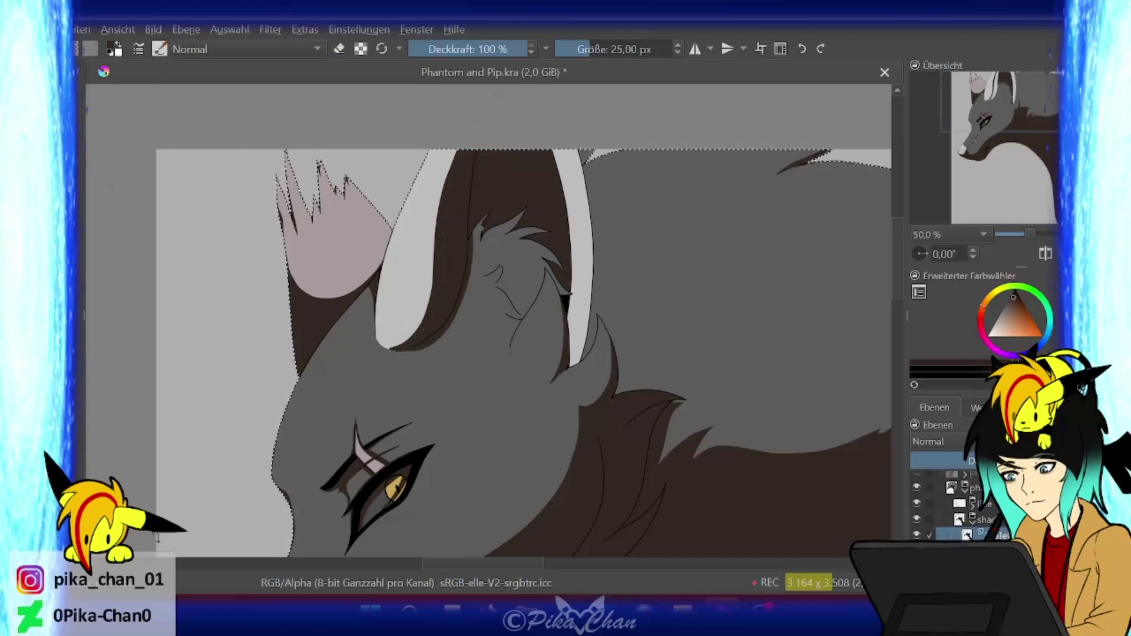
{"action": "left_click_drag", "start_coordinate": [589, 255], "coordinate": [590, 334]}
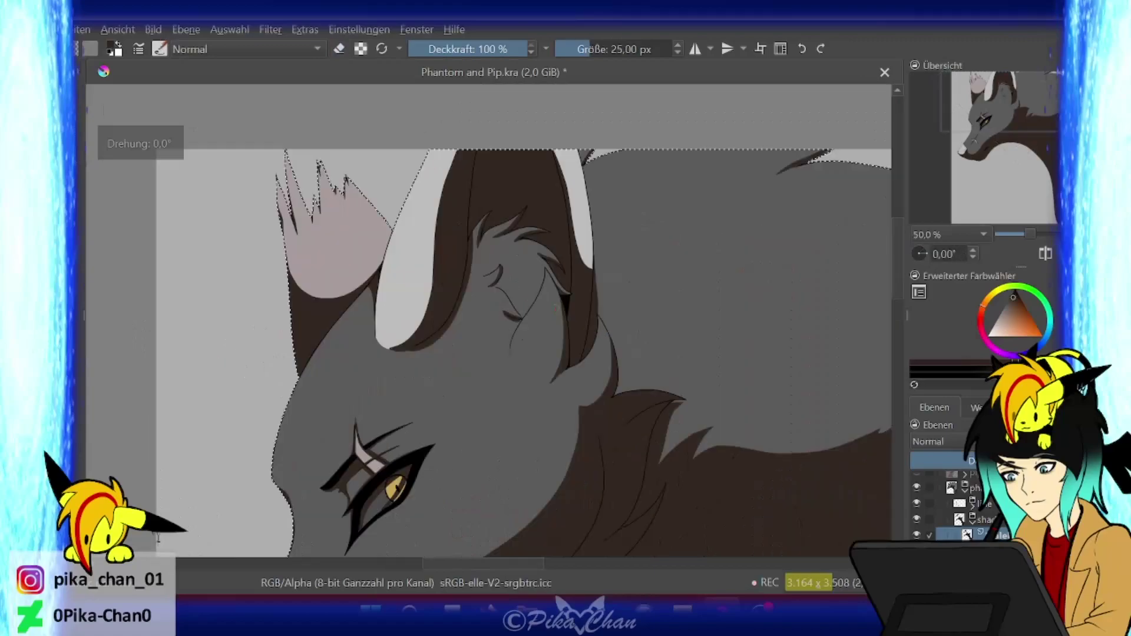
- Clean up the rear wolf's neck fur shadow with the eraser and lower the shadow layer's opacity
{"action": "left_click", "coordinate": [1054, 157]}
{"action": "left_click_drag", "start_coordinate": [1055, 158], "coordinate": [1042, 136]}
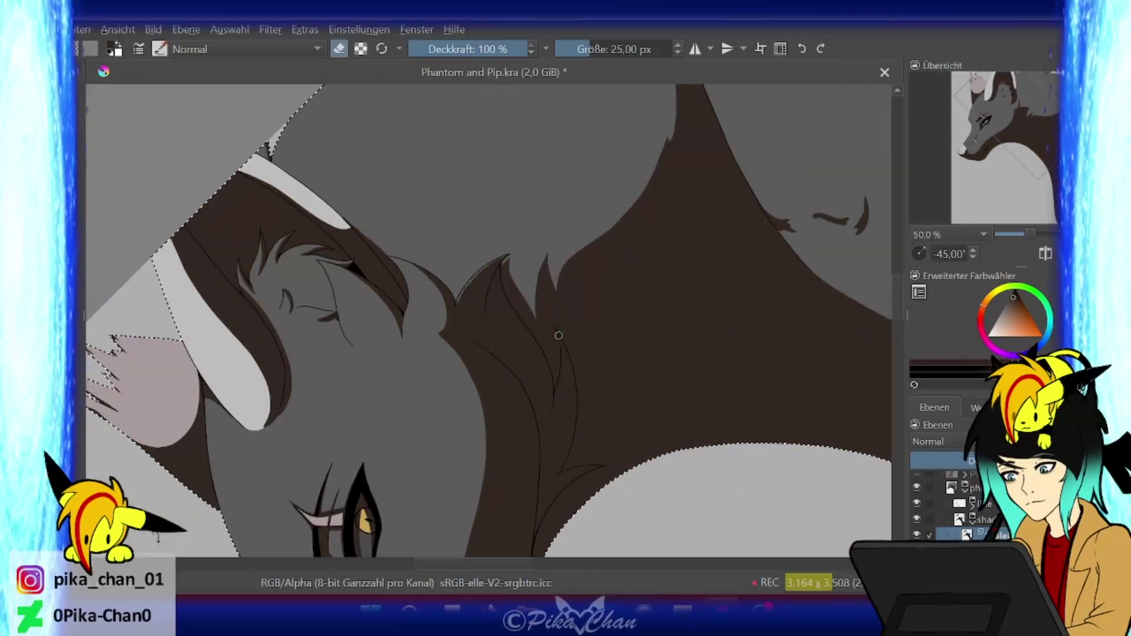
{"action": "key", "text": "e"}
{"action": "scroll", "coordinate": [456, 492], "scroll_direction": "down", "scroll_amount": 5}
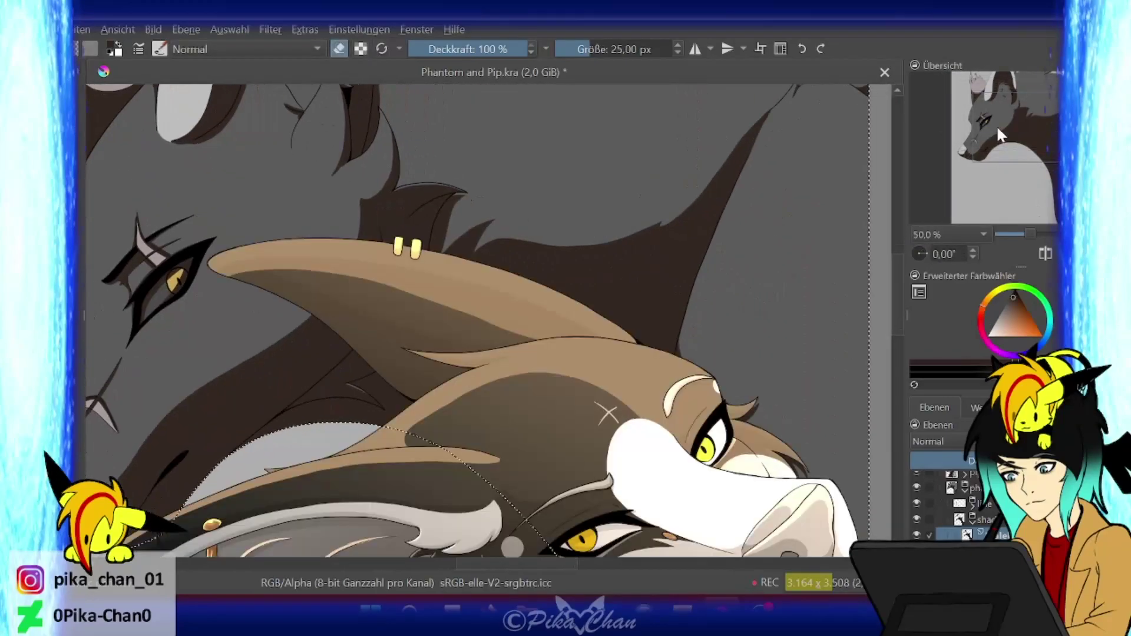
{"action": "scroll", "coordinate": [235, 420], "scroll_direction": "up", "scroll_amount": 5}
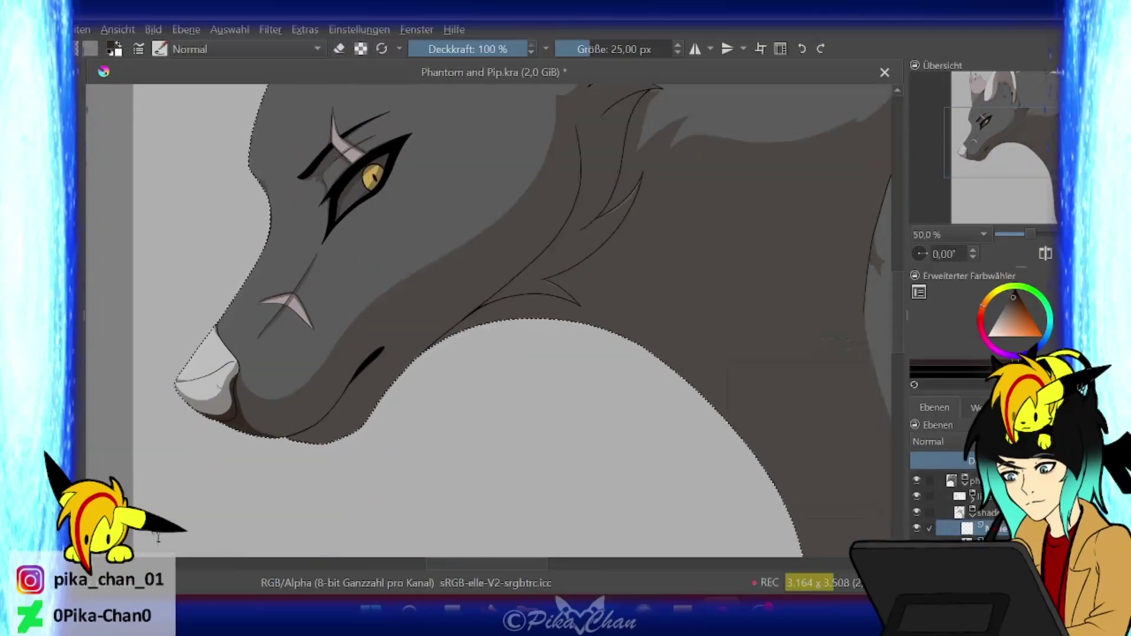
- On a new layer, paint a second, deeper shadow under the rear wolf's nose and mouth and along its jaw line
{"action": "key", "text": "4"}
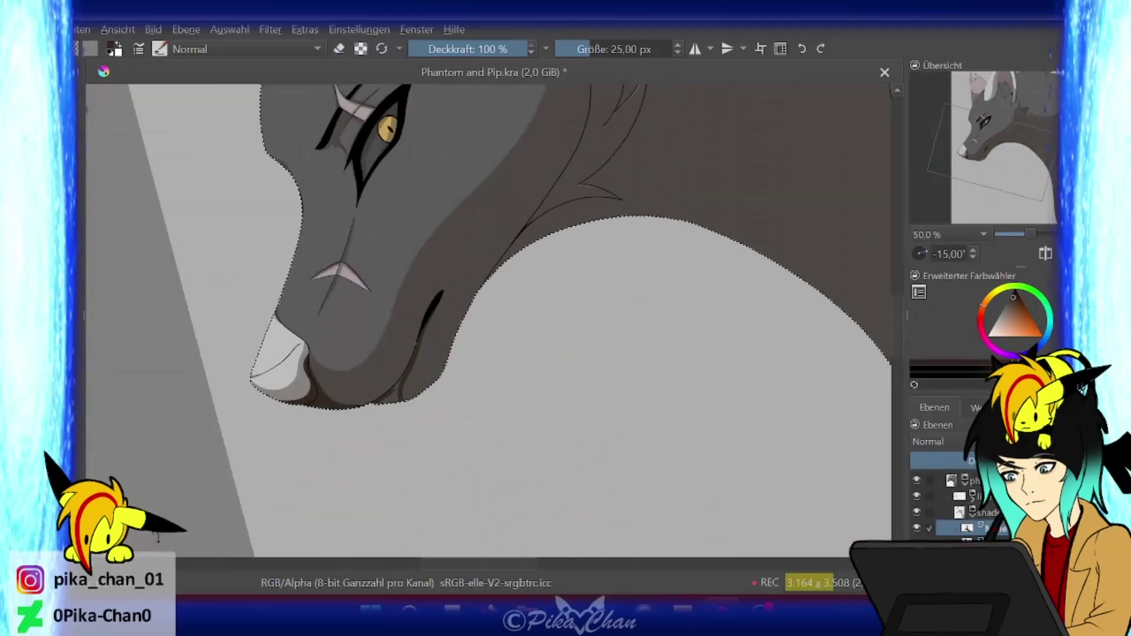
{"action": "left_click_drag", "start_coordinate": [548, 323], "coordinate": [613, 248]}
{"action": "left_click_drag", "start_coordinate": [471, 171], "coordinate": [501, 407]}
{"action": "left_click_drag", "start_coordinate": [483, 306], "coordinate": [487, 314]}
{"action": "mouse_move", "coordinate": [507, 406]}
{"action": "left_mouse_down"}
{"action": "mouse_move", "coordinate": [531, 307]}
{"action": "mouse_move", "coordinate": [519, 236]}
{"action": "left_mouse_up"}
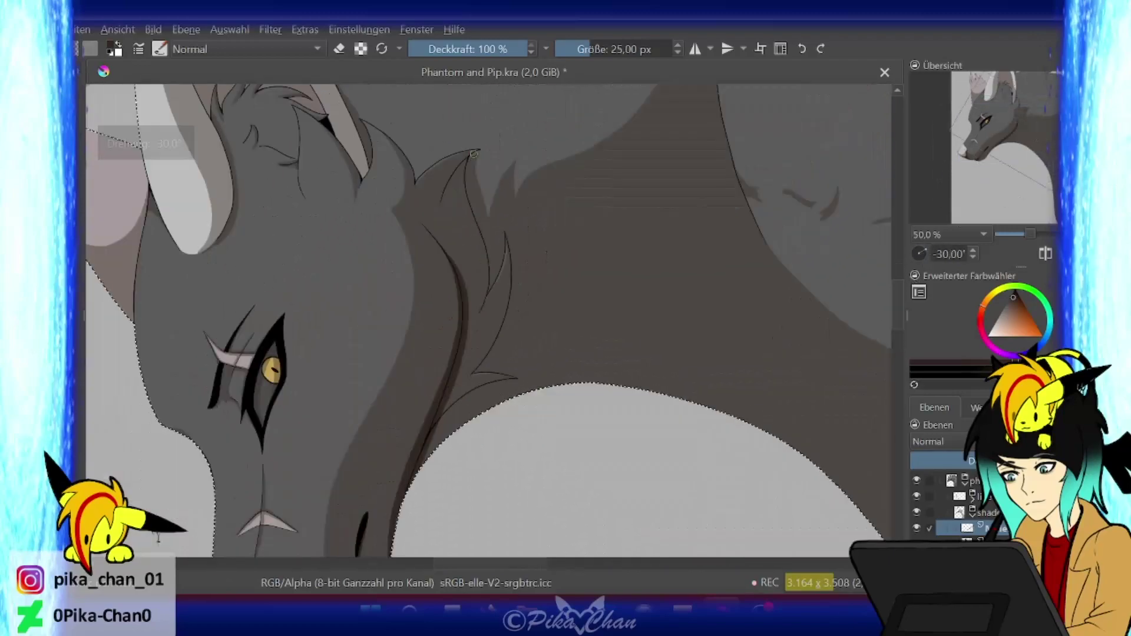
- Paint deeper shadows beneath the rear wolf's cheek and neck fur tufts, following the line art
{"action": "left_click_drag", "start_coordinate": [442, 206], "coordinate": [469, 154]}
{"action": "left_click_drag", "start_coordinate": [480, 321], "coordinate": [464, 162]}
{"action": "left_click_drag", "start_coordinate": [507, 241], "coordinate": [492, 312]}
{"action": "left_click_drag", "start_coordinate": [465, 377], "coordinate": [485, 301]}
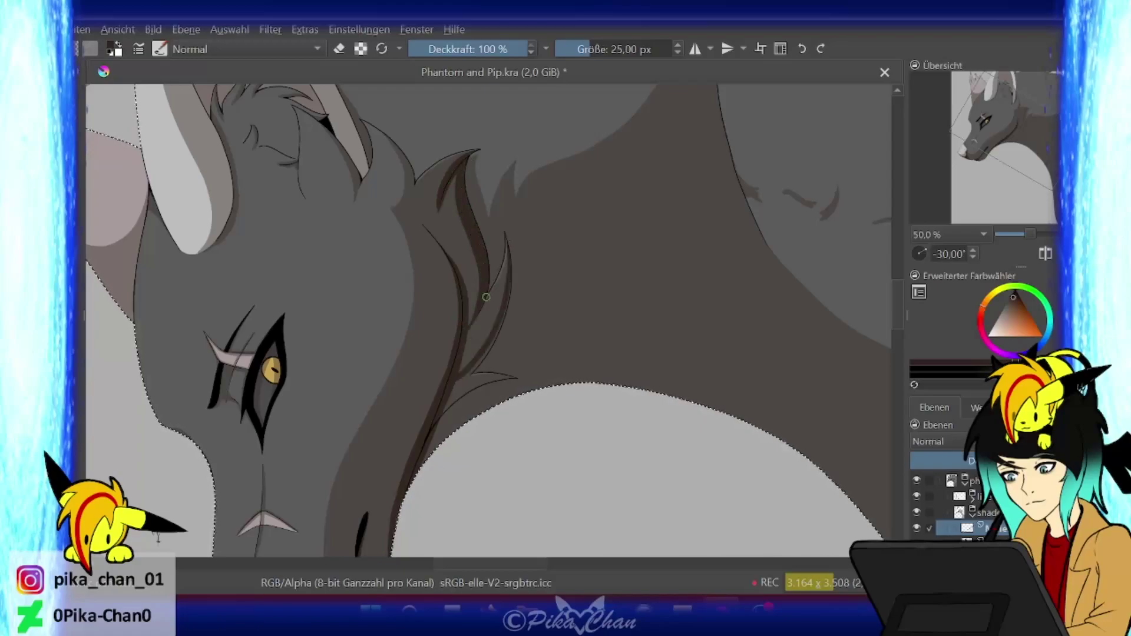
{"action": "left_click_drag", "start_coordinate": [490, 343], "coordinate": [550, 314]}
{"action": "key", "text": "5"}
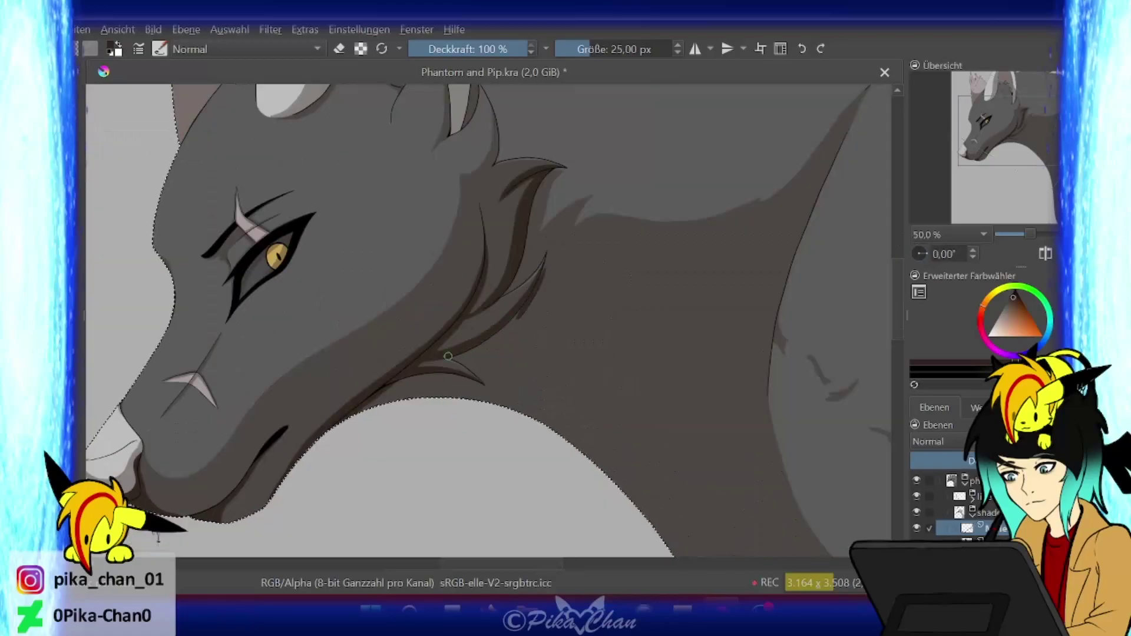
{"action": "left_click_drag", "start_coordinate": [421, 368], "coordinate": [561, 593]}
- Paint deeper shadows inside the rear wolf's near ear and at its base, and check the drawing in a mirrored view
{"action": "key", "text": "e"}
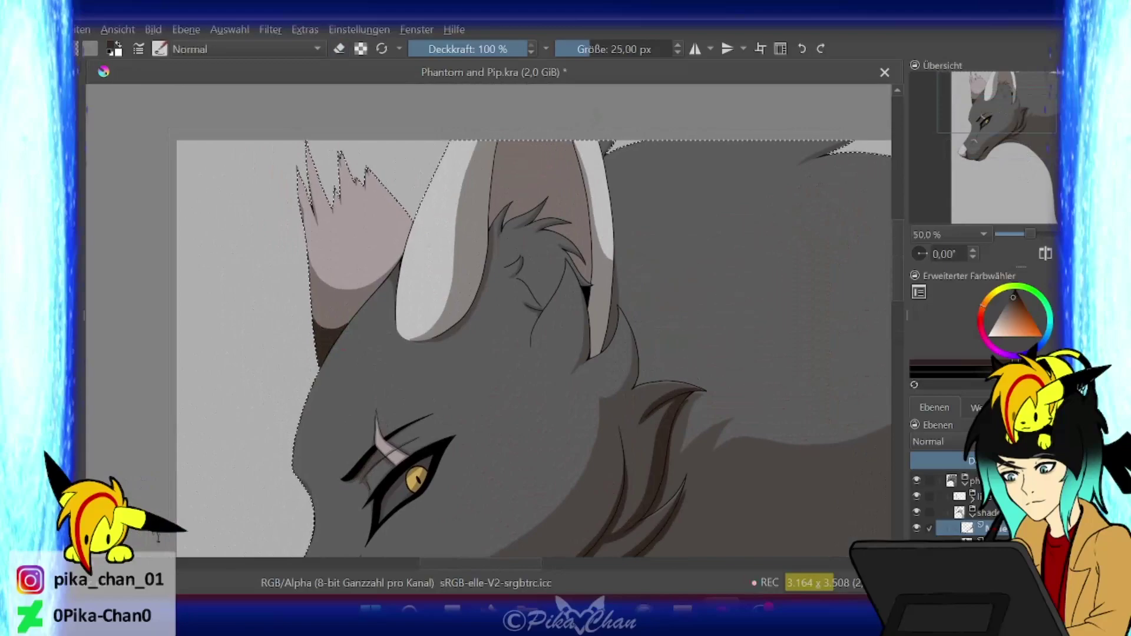
{"action": "left_click_drag", "start_coordinate": [498, 142], "coordinate": [488, 195]}
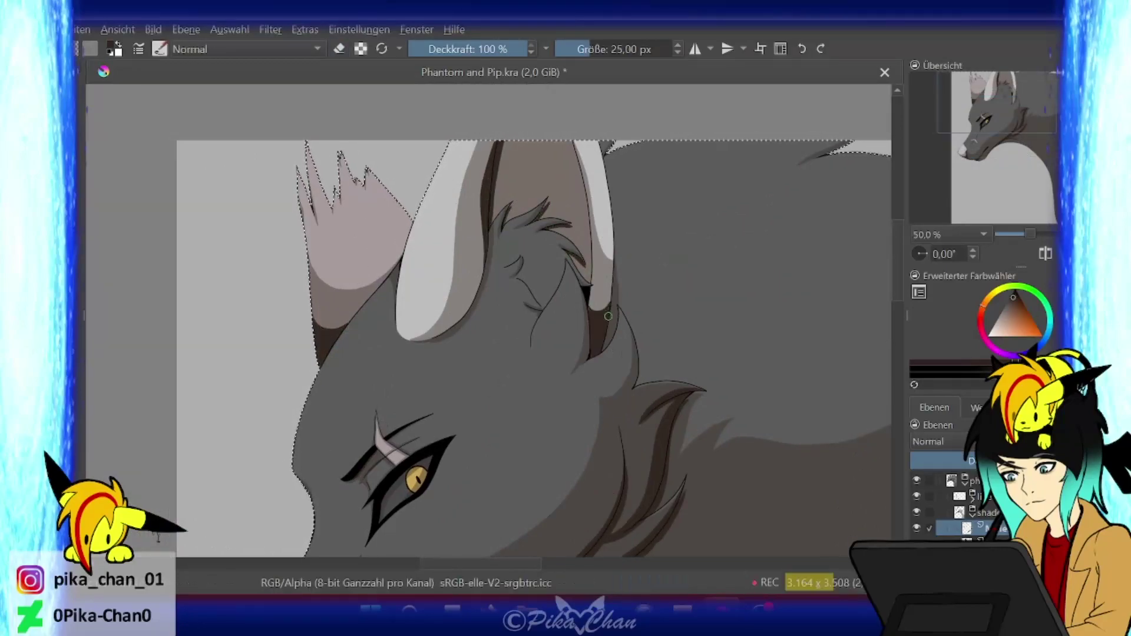
{"action": "left_click_drag", "start_coordinate": [605, 316], "coordinate": [344, 80]}
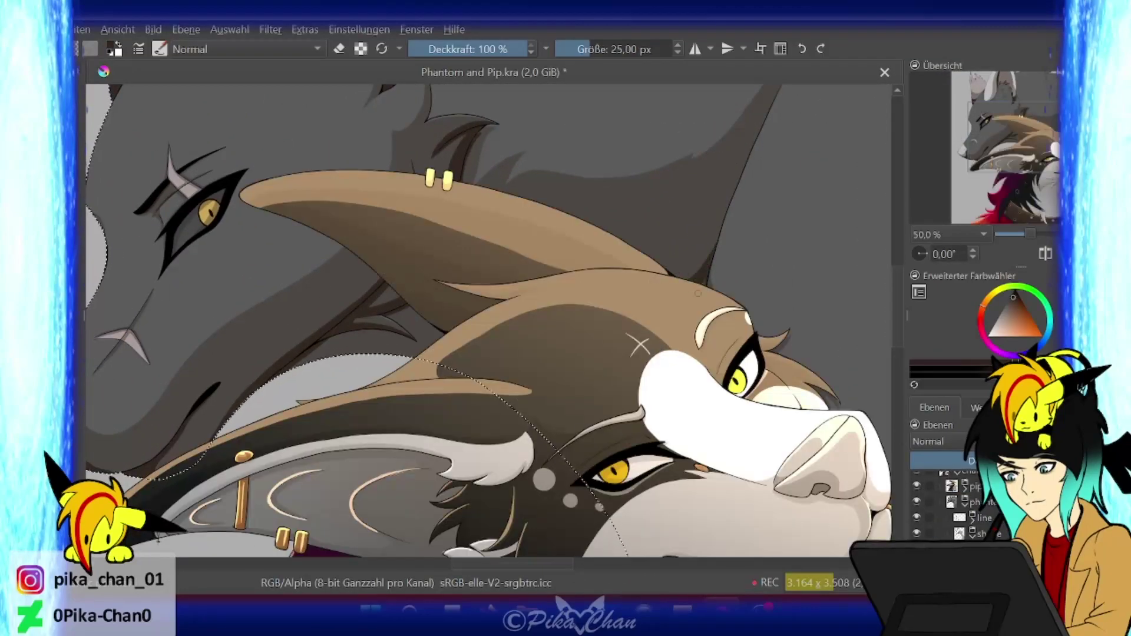
{"action": "key", "text": "m"}
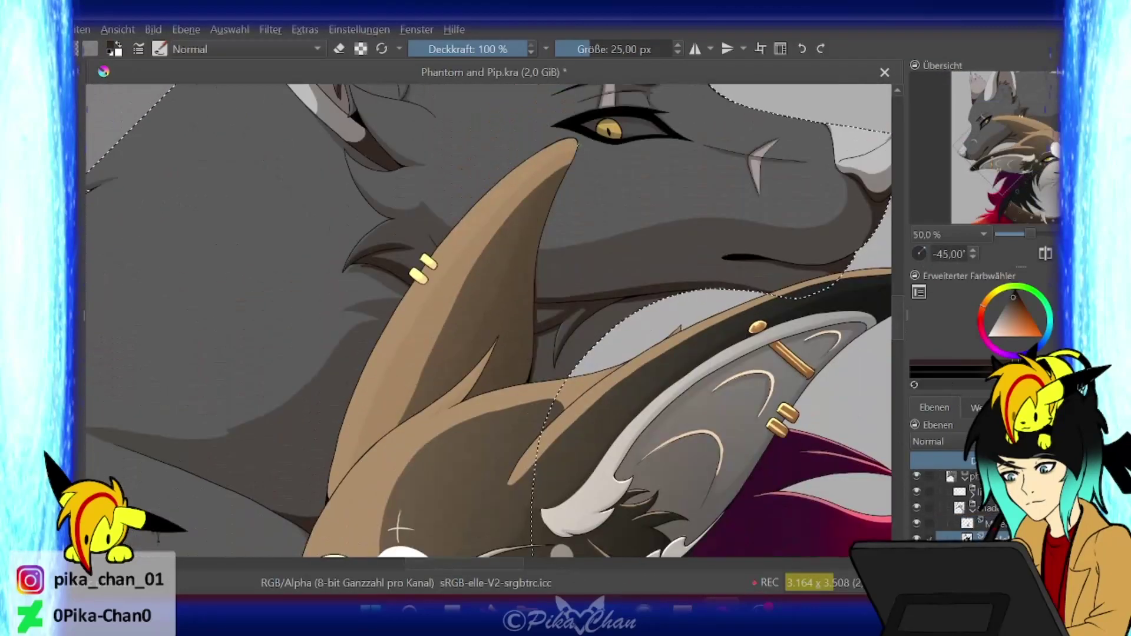
{"action": "key", "text": "m"}
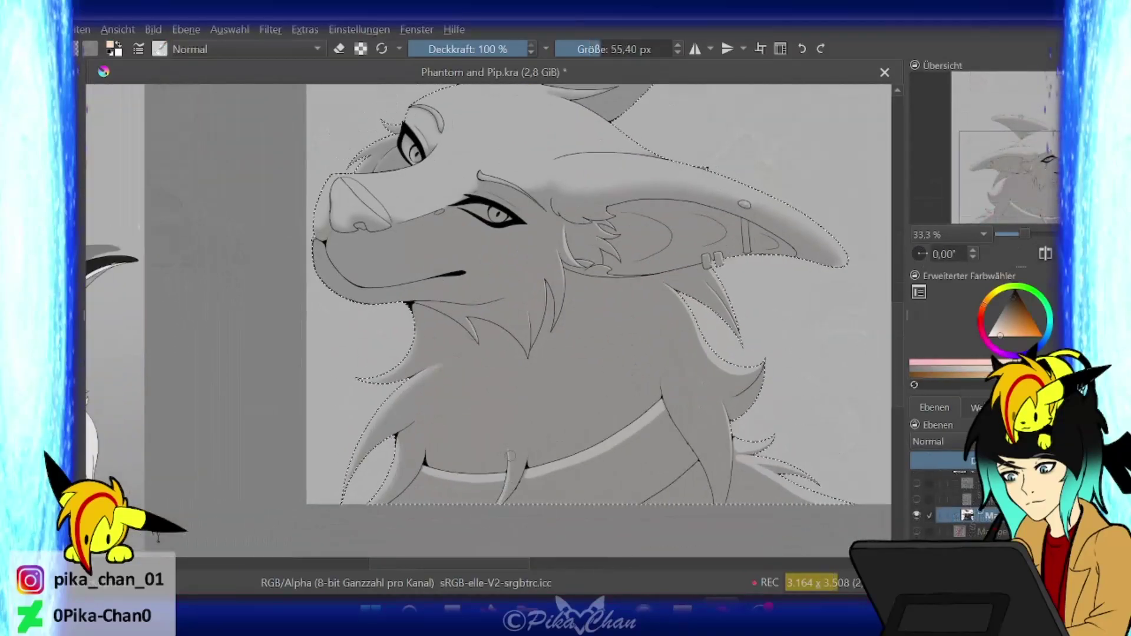
- Refine the isolated soft shadow on the front wolf's hair, ears and collar with brush sizes from 57.58 down to 20.20 px
{"action": "left_click_drag", "start_coordinate": [530, 295], "coordinate": [374, 236]}
{"action": "key", "text": "bracketright"}
{"action": "key", "text": "bracketright"}
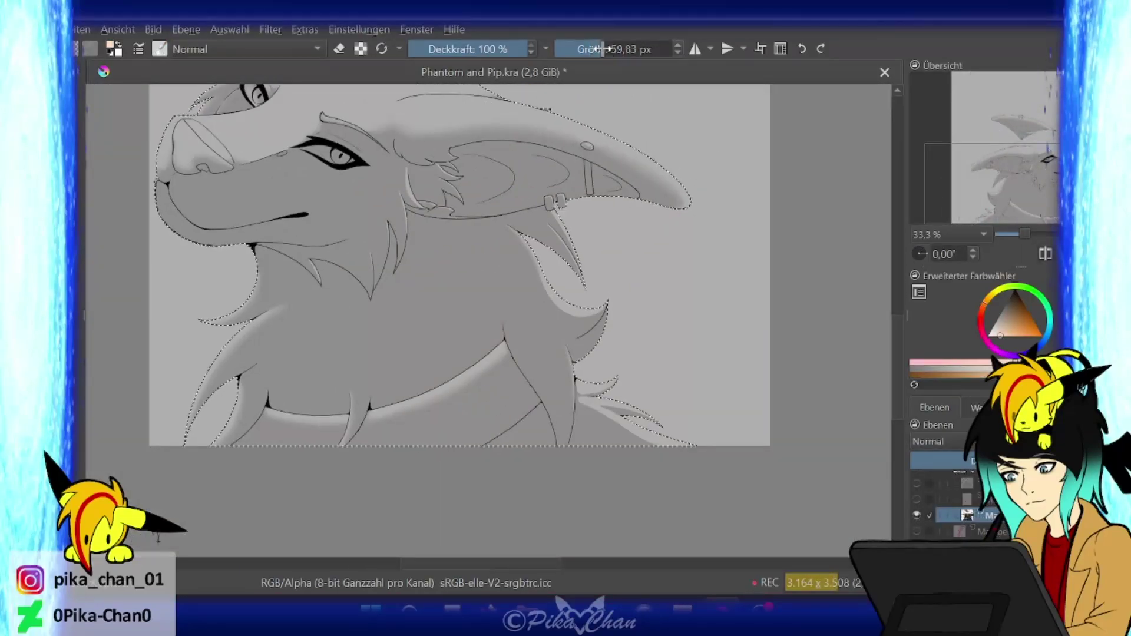
{"action": "key", "text": "plus"}
{"action": "key", "text": "bracketleft"}
{"action": "key", "text": "bracketleft"}
{"action": "key", "text": "bracketleft"}
{"action": "key", "text": "bracketleft"}
{"action": "key", "text": "bracketleft"}
{"action": "key", "text": "bracketleft"}
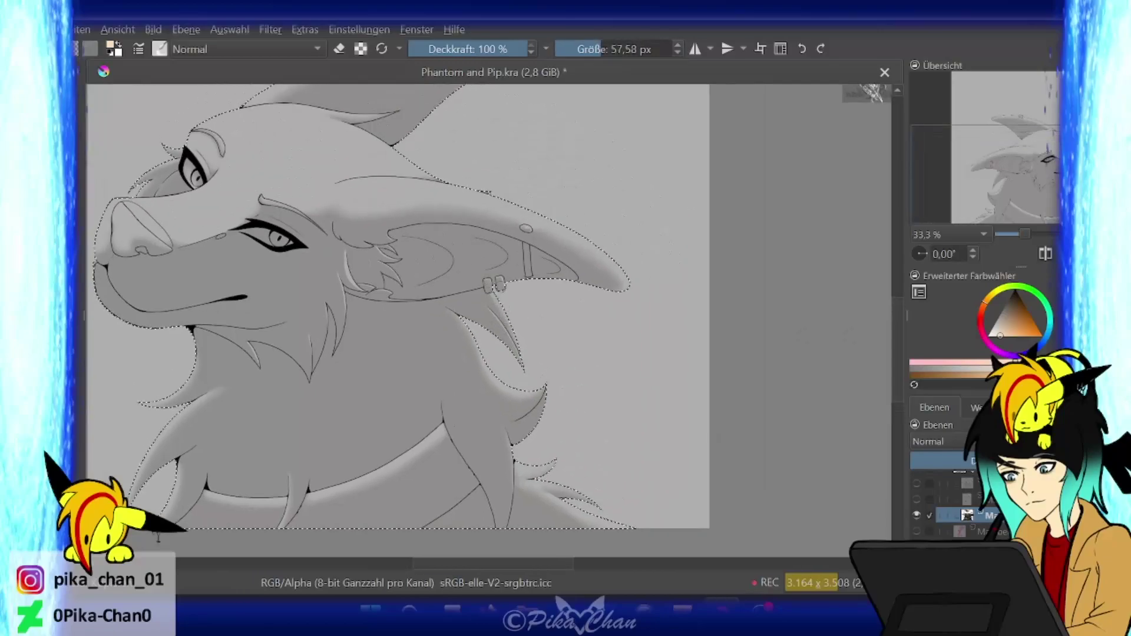
{"action": "key", "text": "ctrl+bracketleft"}
{"action": "key", "text": "ctrl+bracketleft"}
{"action": "key", "text": "ctrl+bracketleft"}
{"action": "key", "text": "ctrl+bracketleft"}
{"action": "key", "text": "ctrl+bracketleft"}
{"action": "key", "text": "ctrl+bracketleft"}
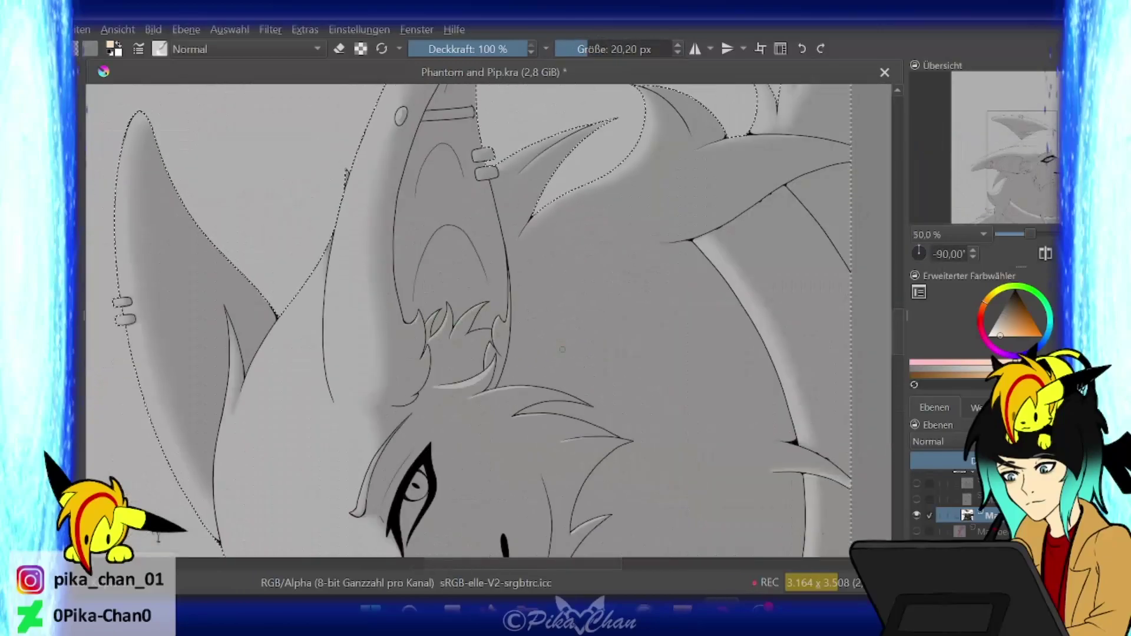
- On the layer above, paint narrow shadows in the front wolf's near ear, cheek fur and hair tip, using a brush up to 34.89 px
{"action": "key", "text": "5"}
{"action": "key", "text": "Page_Up"}
{"action": "key", "text": "bracketright"}
{"action": "key", "text": "bracketright"}
{"action": "key", "text": "bracketright"}
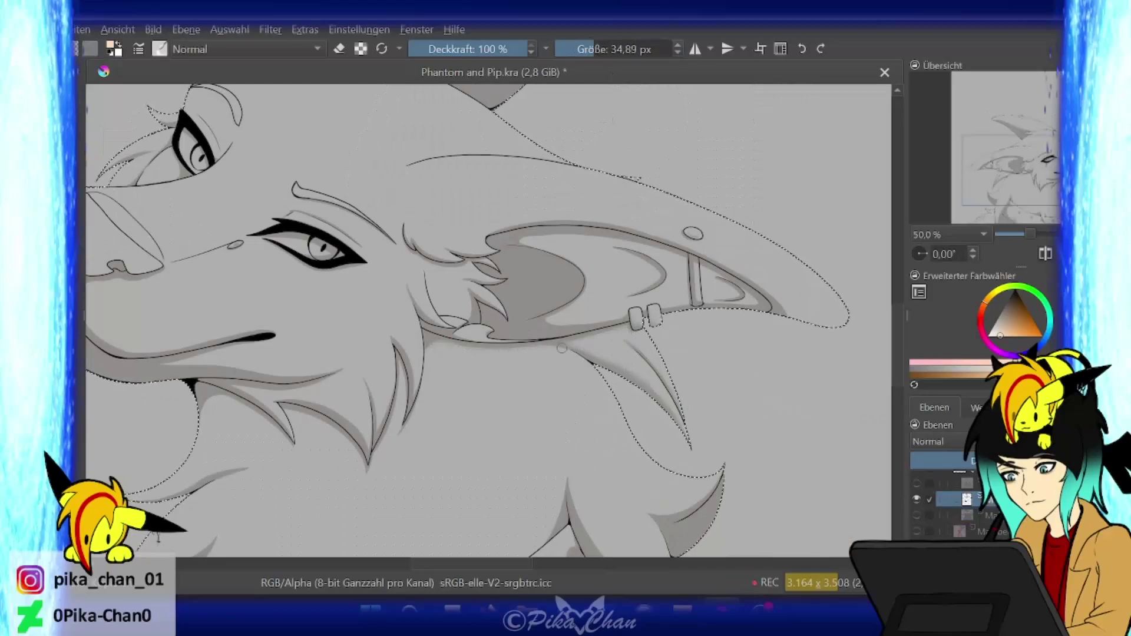
- Shade the front wolf's chest fur, shoulders and studded collar with a brush of up to 71.92 px
{"action": "key", "text": "minus"}
{"action": "key", "text": "bracketright"}
{"action": "key", "text": "bracketright"}
{"action": "key", "text": "bracketright"}
{"action": "key", "text": "bracketright"}
{"action": "key", "text": "bracketright"}
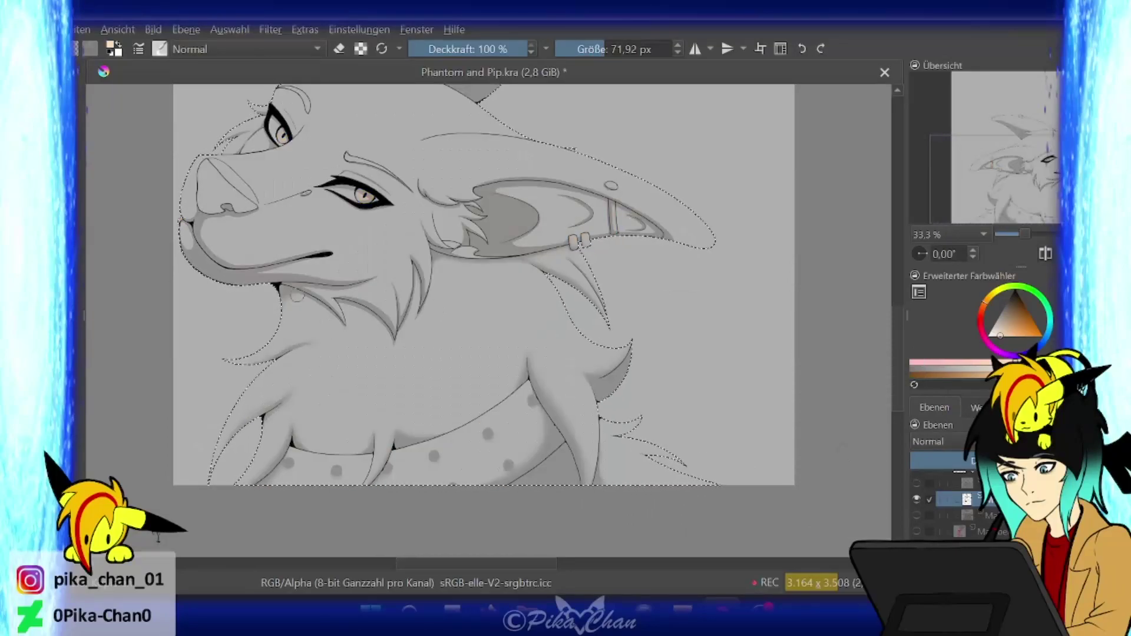
- Add soft shadows under the front wolf's jaw and around its cheek and neck fur with a 66.90 px brush
{"action": "key", "text": "bracketright"}
{"action": "key", "text": "bracketright"}
{"action": "key", "text": "bracketright"}
{"action": "key", "text": "bracketright"}
{"action": "key", "text": "bracketright"}
{"action": "key", "text": "bracketright"}
{"action": "key", "text": "ctrl+bracketleft"}
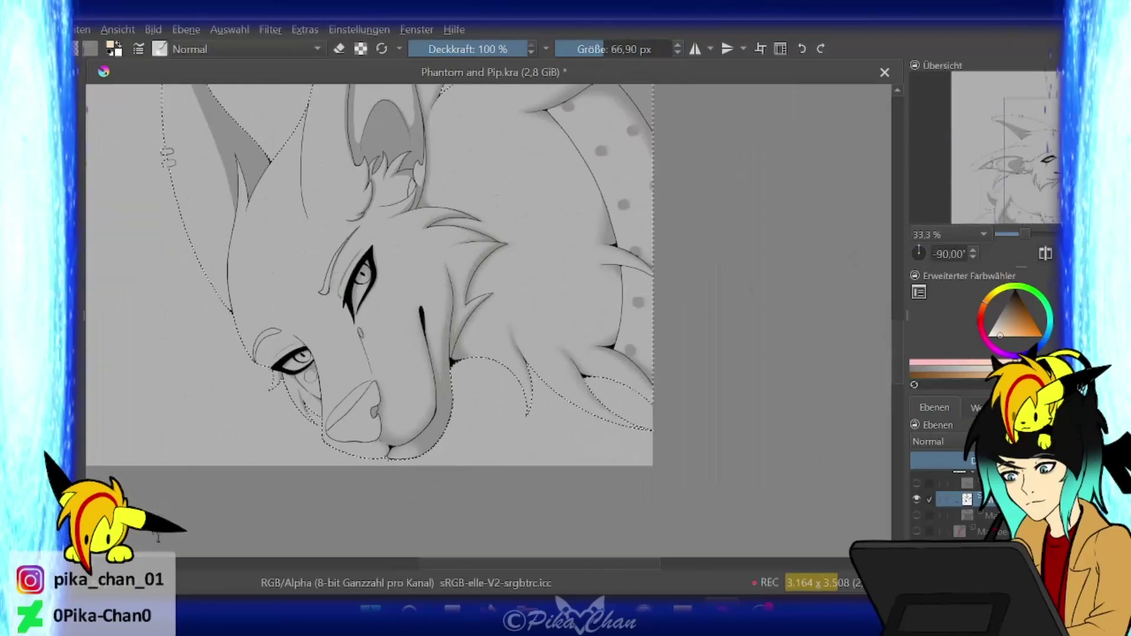
{"action": "key", "text": "ctrl+bracketright"}
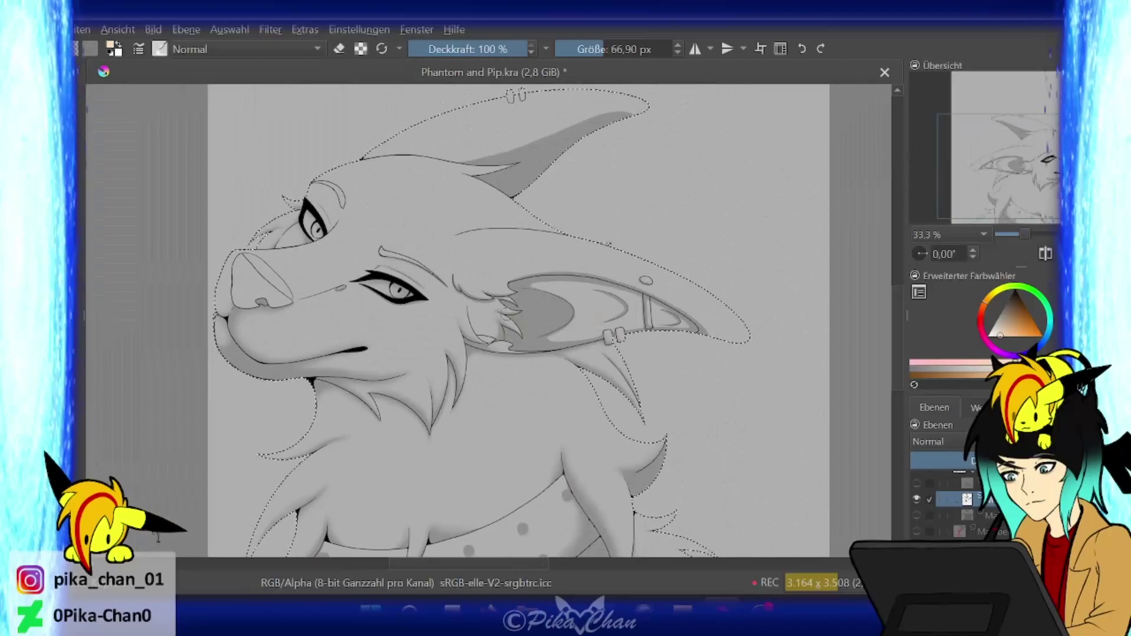
- Add broad soft shading inside the front wolf's near ear and on its far ear, enlarging the brush to 179.75 px
{"action": "key", "text": "ctrl+bracketleft"}
{"action": "key", "text": "ctrl+bracketleft"}
{"action": "key", "text": "ctrl+bracketleft"}
{"action": "key", "text": "ctrl+bracketleft"}
{"action": "key", "text": "ctrl+bracketleft"}
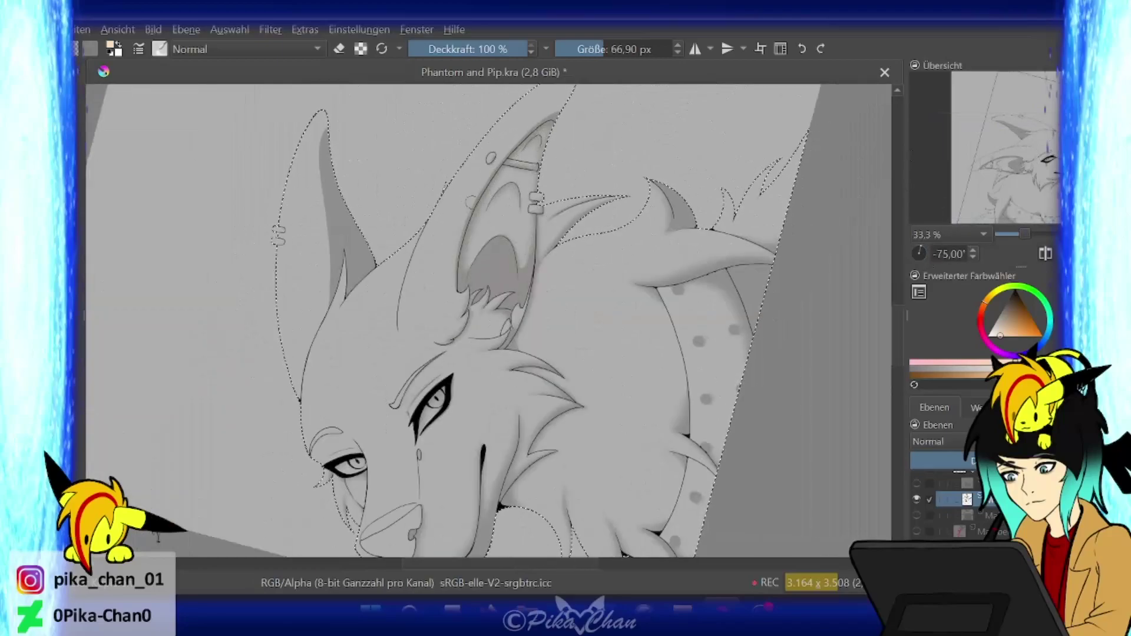
{"action": "key", "text": "bracketright"}
{"action": "key", "text": "bracketright"}
{"action": "key", "text": "bracketright"}
{"action": "key", "text": "bracketright"}
{"action": "key", "text": "5"}
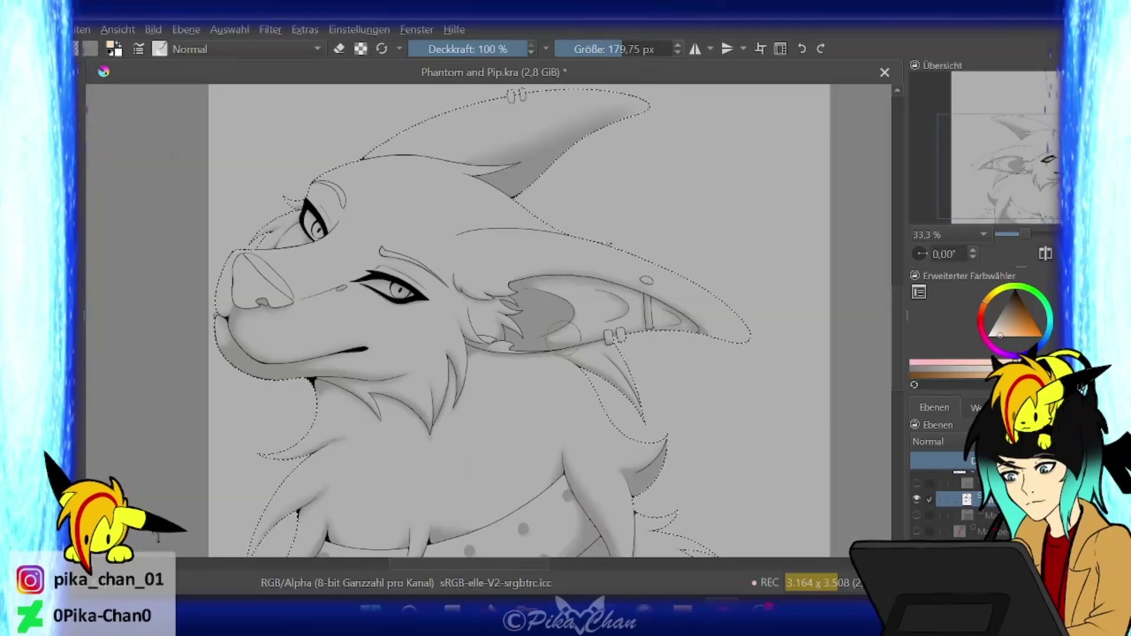
- Show the front wolf's colour layers again and toggle its shading layers to compare their effect
{"action": "left_click", "coordinate": [918, 495]}
{"action": "left_click_drag", "start_coordinate": [1033, 180], "coordinate": [1034, 172]}
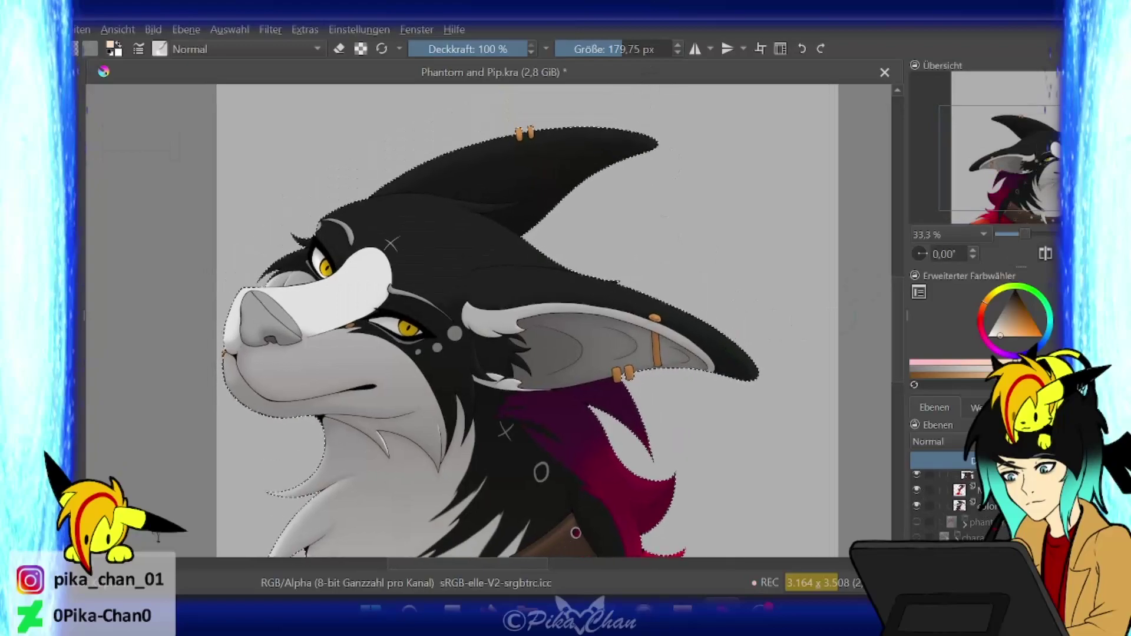
{"action": "left_click", "coordinate": [948, 499]}
{"action": "left_click", "coordinate": [919, 515]}
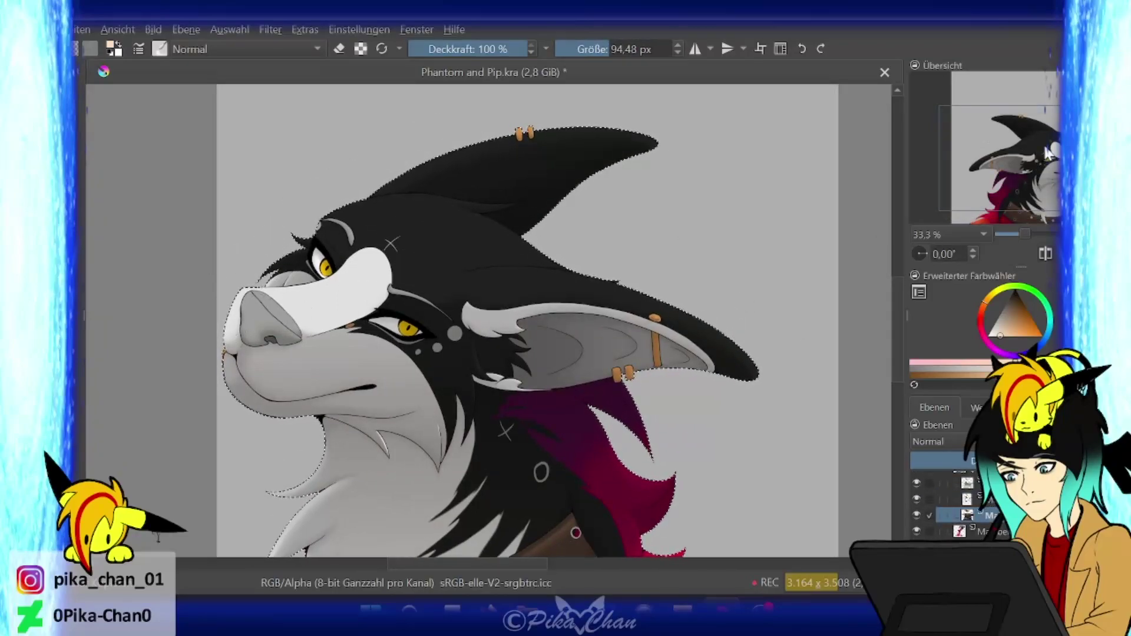
{"action": "left_click", "coordinate": [918, 514]}
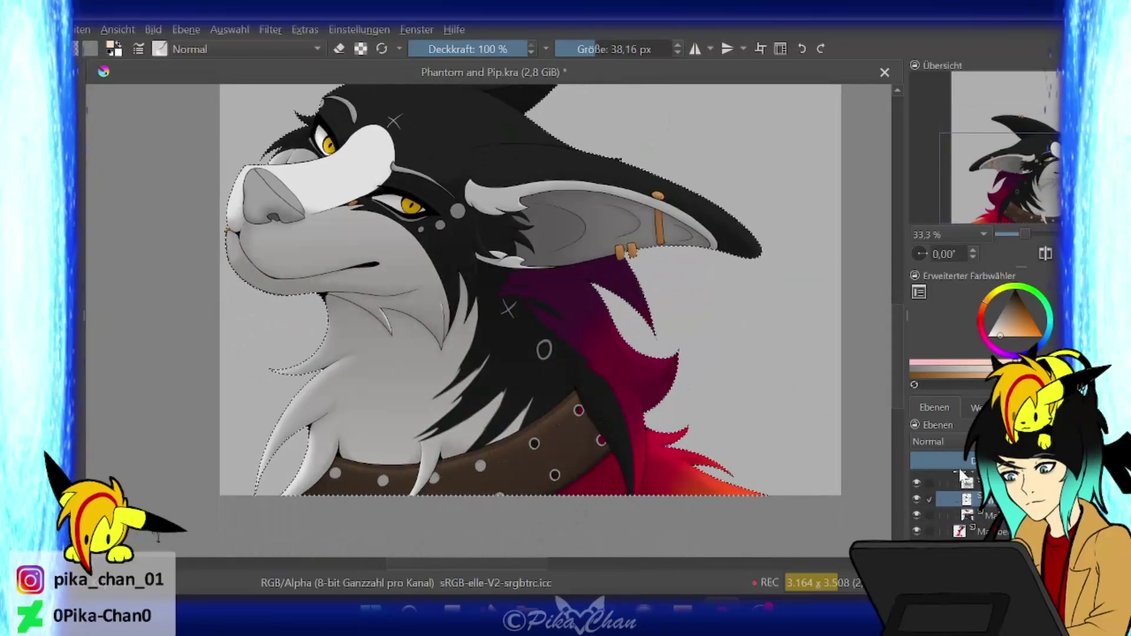
{"action": "left_click", "coordinate": [925, 501]}
{"action": "left_click", "coordinate": [917, 482]}
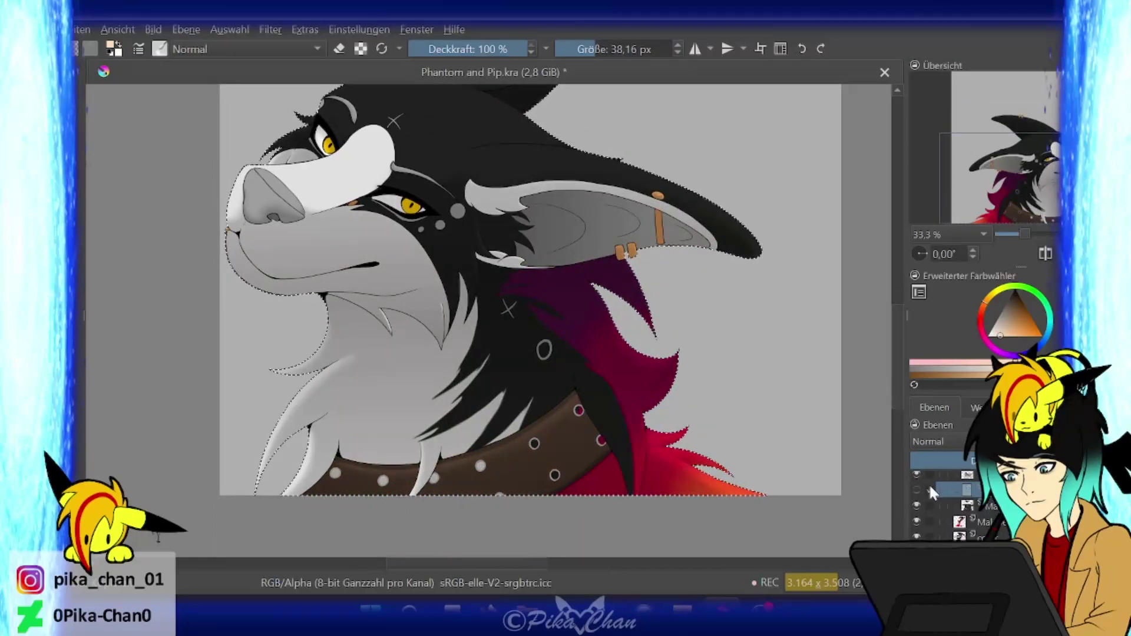
- Hide the front wolf's colour layers and add soft shadows along its mane tufts, chest fur and collar edge with a 49.17 px brush
{"action": "left_click", "coordinate": [917, 499]}
{"action": "key", "text": "6"}
{"action": "key", "text": "6"}
{"action": "key", "text": "4"}
{"action": "key", "text": "4"}
{"action": "key", "text": "4"}
{"action": "key", "text": "4"}
{"action": "key", "text": "4"}
{"action": "key", "text": "4"}
{"action": "key", "text": "4"}
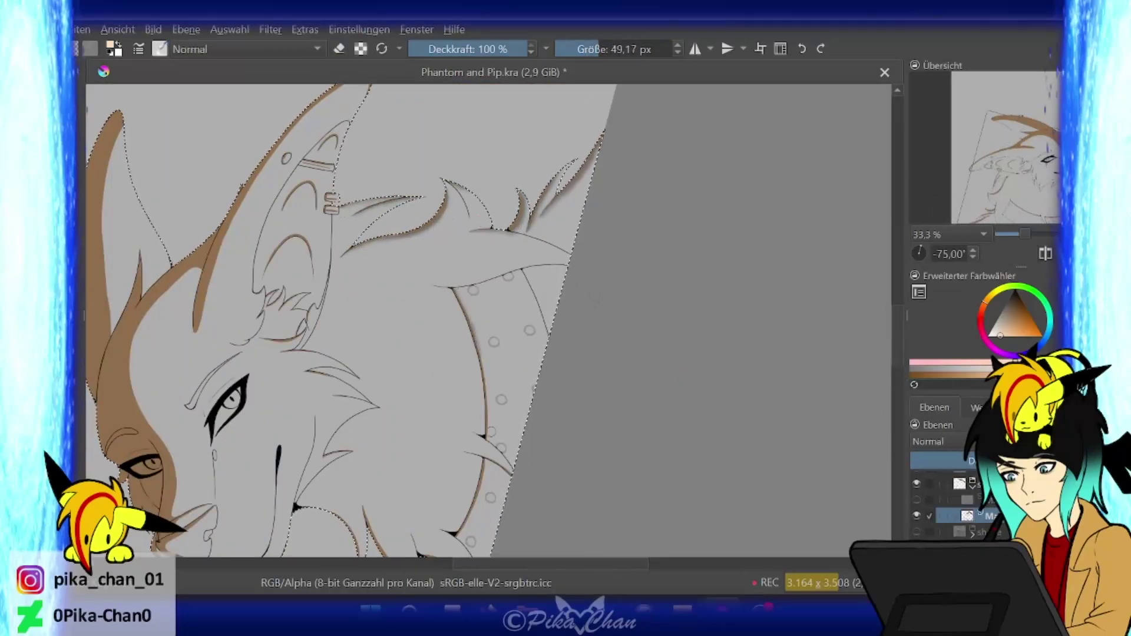
{"action": "key", "text": "5"}
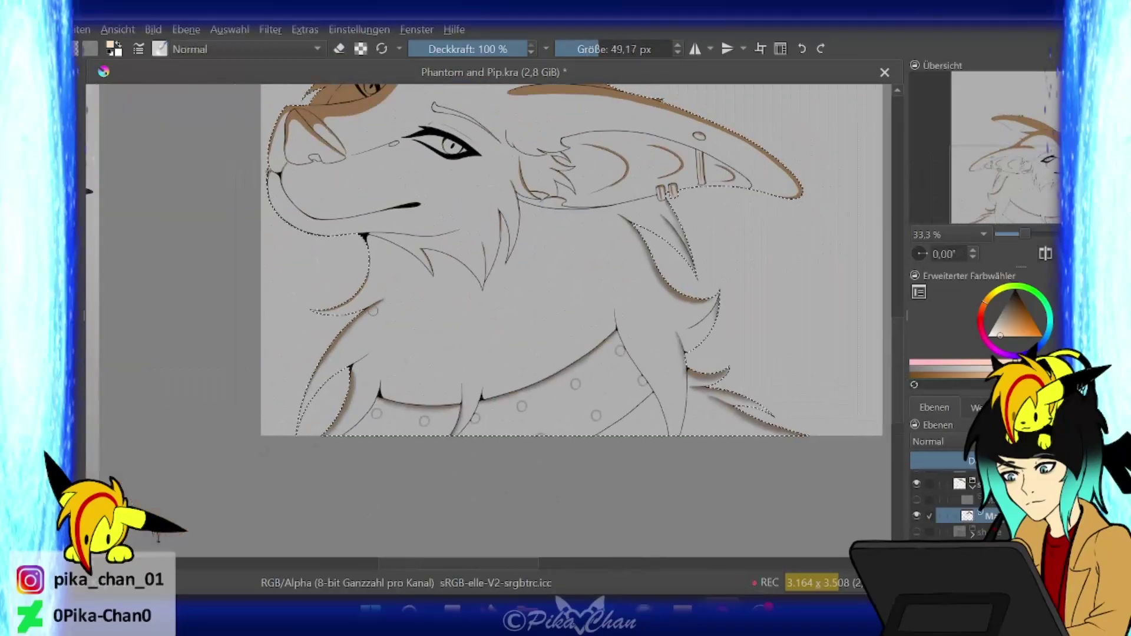
- Add broad soft shadows along the front wolf's near ear and forehead, enlarging the brush to 107.35 px, and show the colour layers again
{"action": "left_click_drag", "start_coordinate": [1005, 181], "coordinate": [1003, 166]}
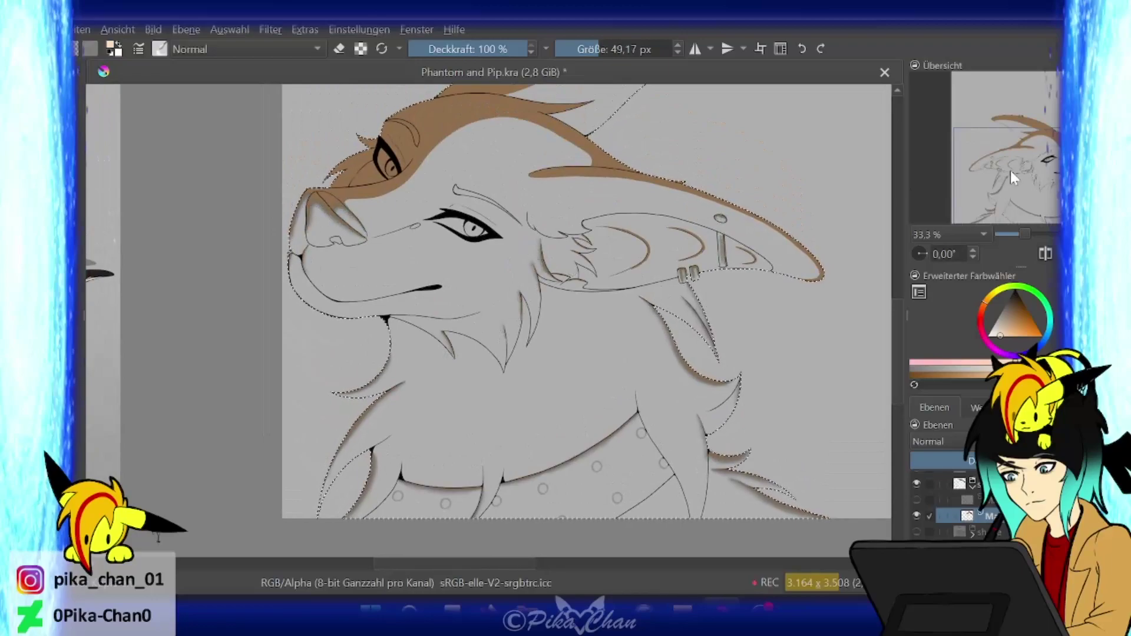
{"action": "key", "text": "4"}
{"action": "key", "text": "4"}
{"action": "key", "text": "4"}
{"action": "key", "text": "4"}
{"action": "key", "text": "4"}
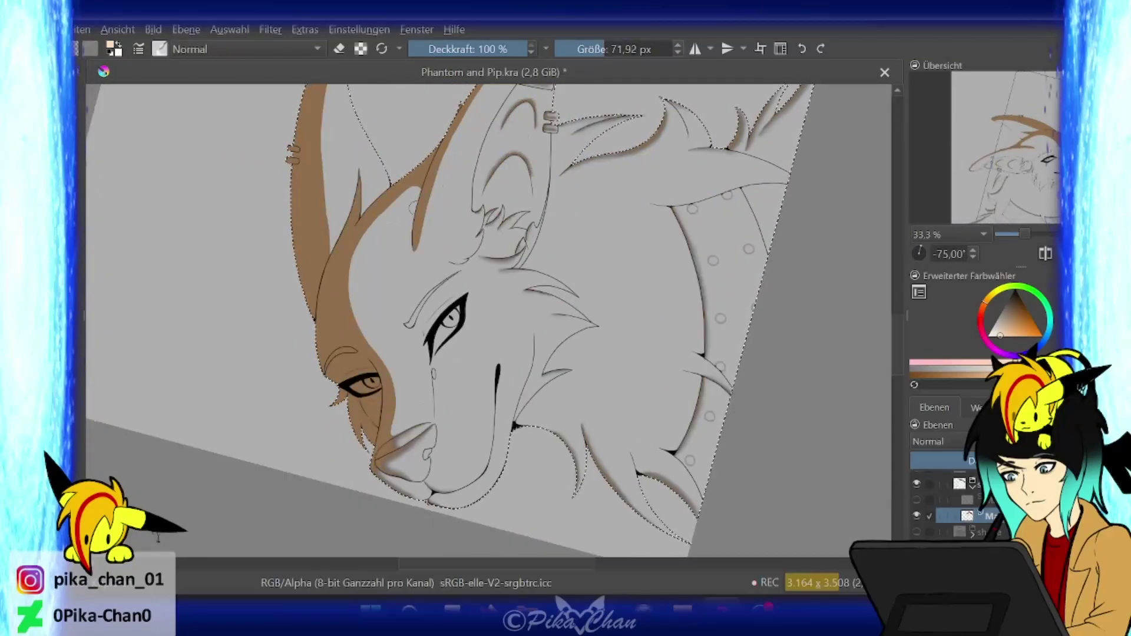
{"action": "scroll", "coordinate": [414, 294], "scroll_direction": "up", "scroll_amount": 5}
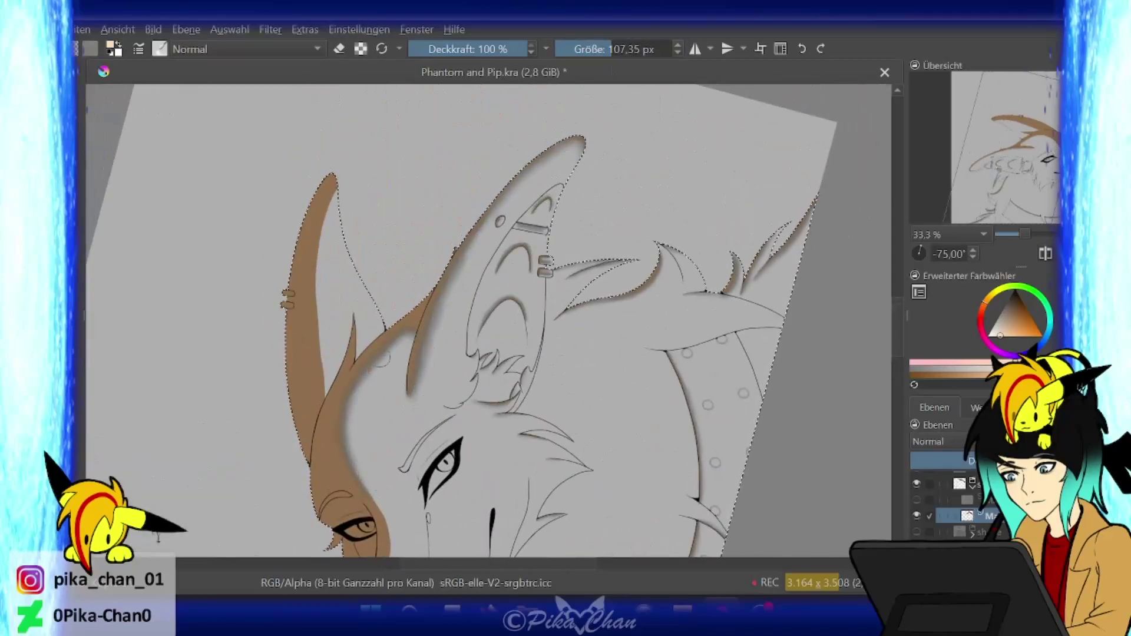
{"action": "key", "text": "6"}
{"action": "key", "text": "6"}
{"action": "key", "text": "6"}
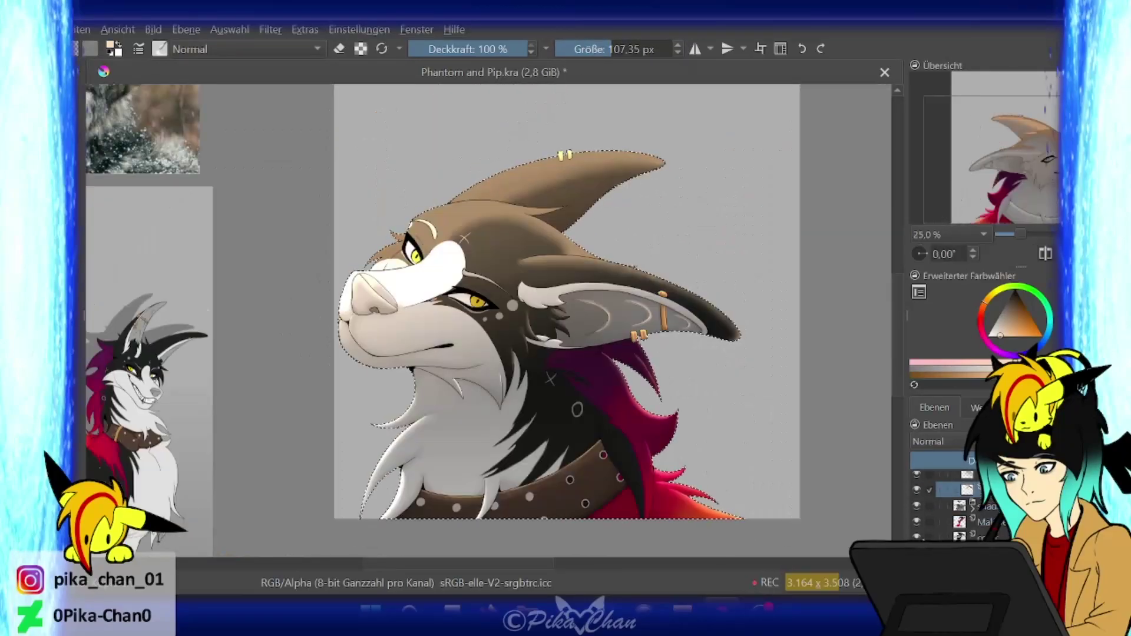
- Clean up the front wolf's shading details with a 20.20 px eraser
{"action": "key", "text": "4"}
{"action": "key", "text": "4"}
{"action": "key", "text": "4"}
{"action": "key", "text": "4"}
{"action": "key", "text": "4"}
{"action": "key", "text": "5"}
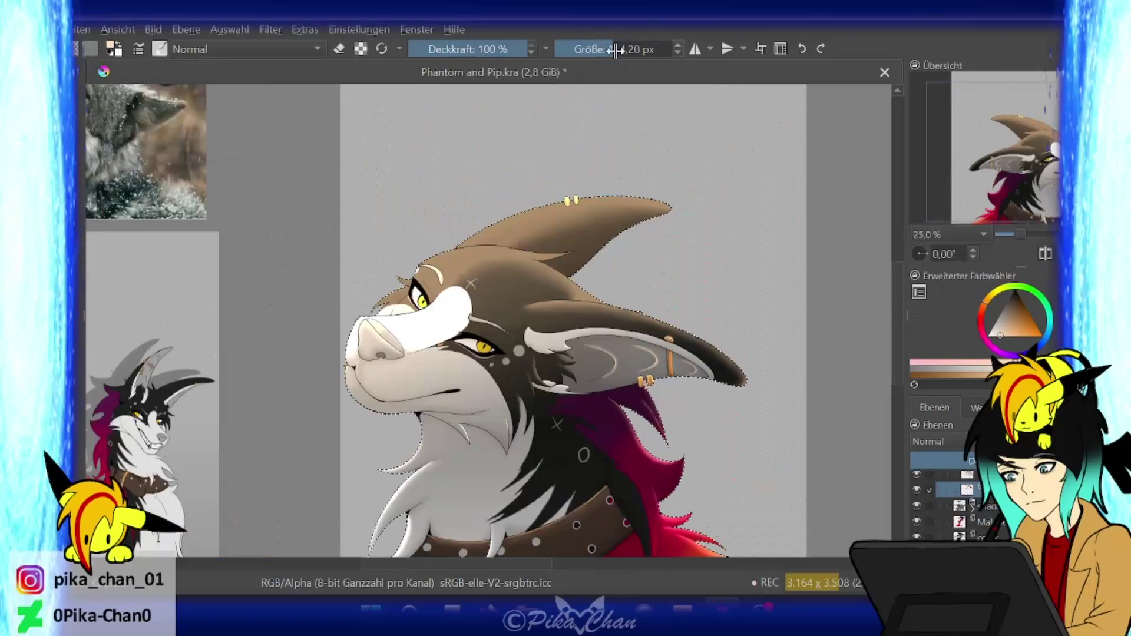
{"action": "key", "text": "e"}
{"action": "scroll", "coordinate": [919, 501], "scroll_direction": "up", "scroll_amount": 3}
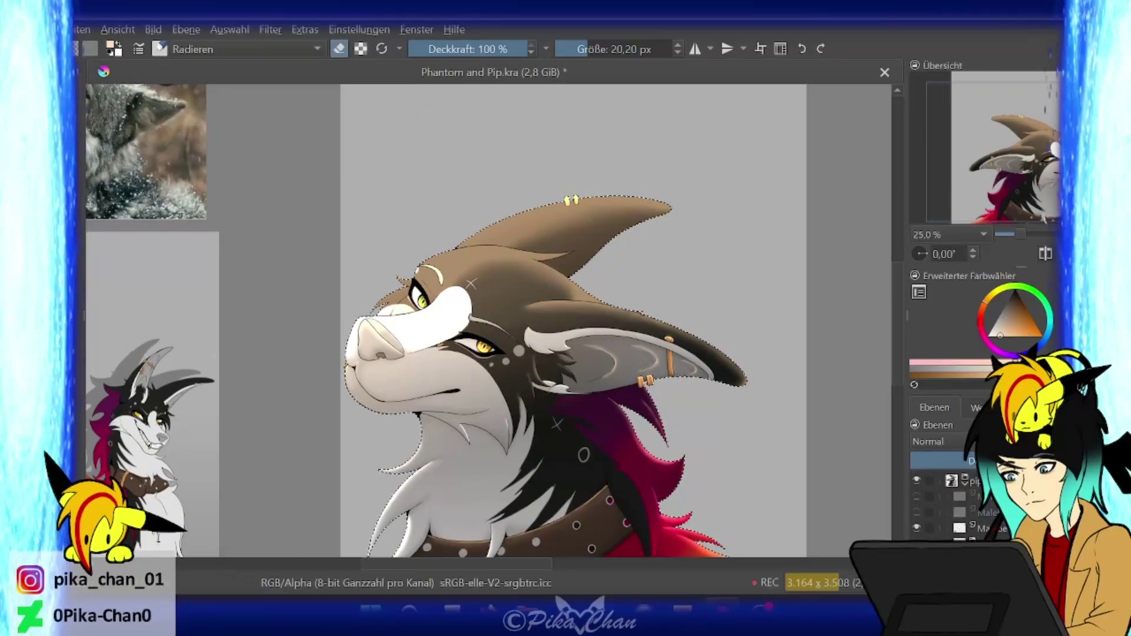
- Show the rear wolf again, hide its colours so only line art and shadows remain, and mirror the canvas view
{"action": "left_click", "coordinate": [917, 511]}
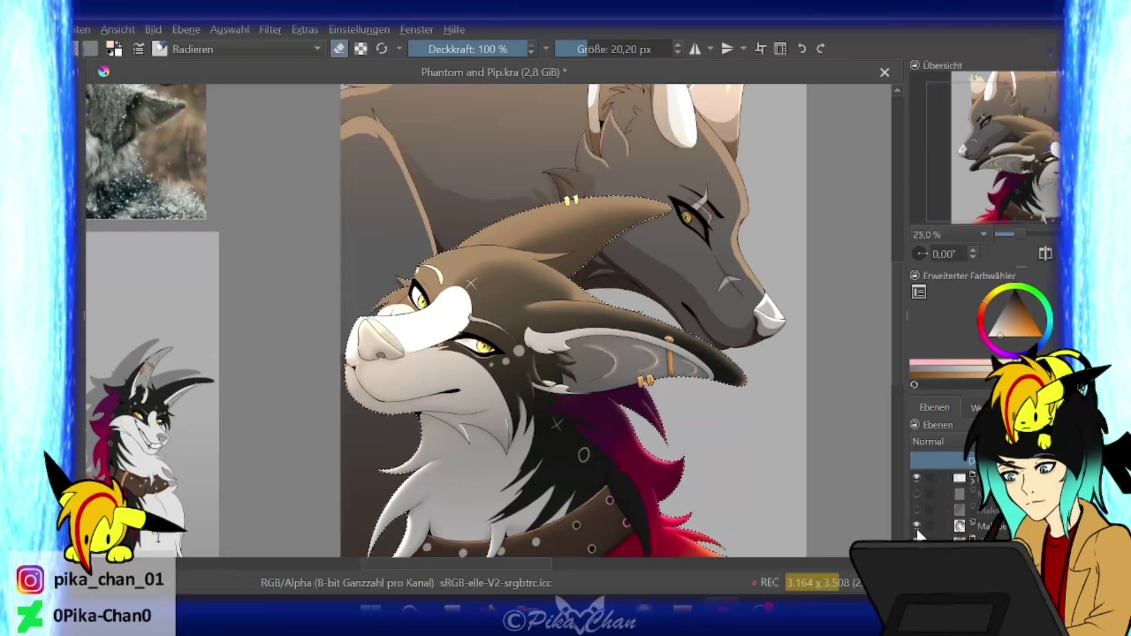
{"action": "left_click", "coordinate": [916, 526]}
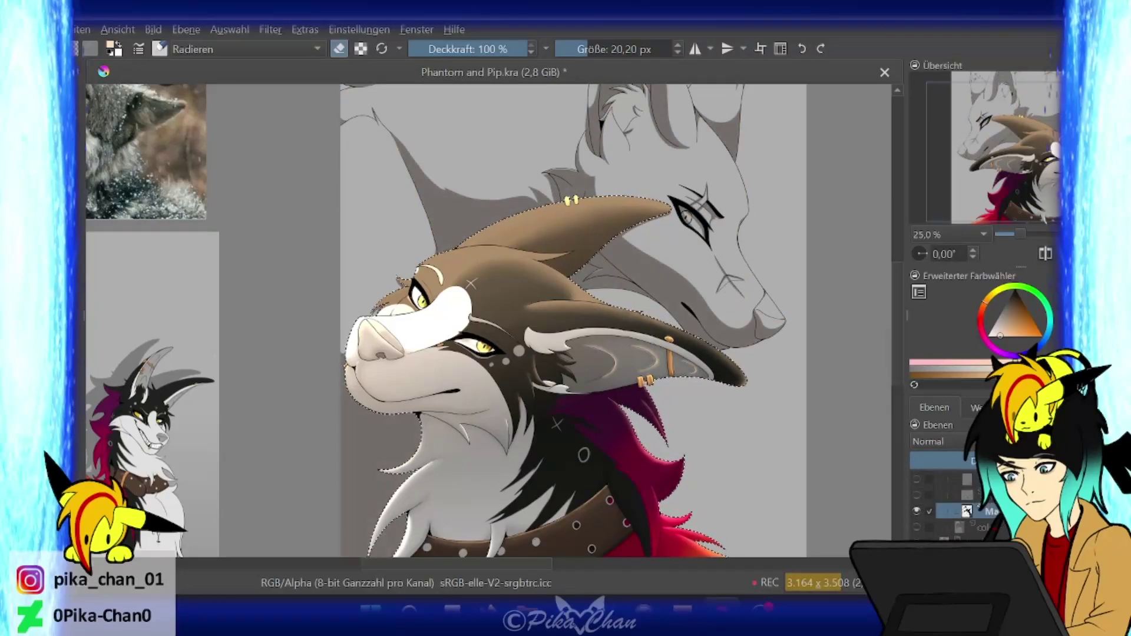
{"action": "key", "text": "m"}
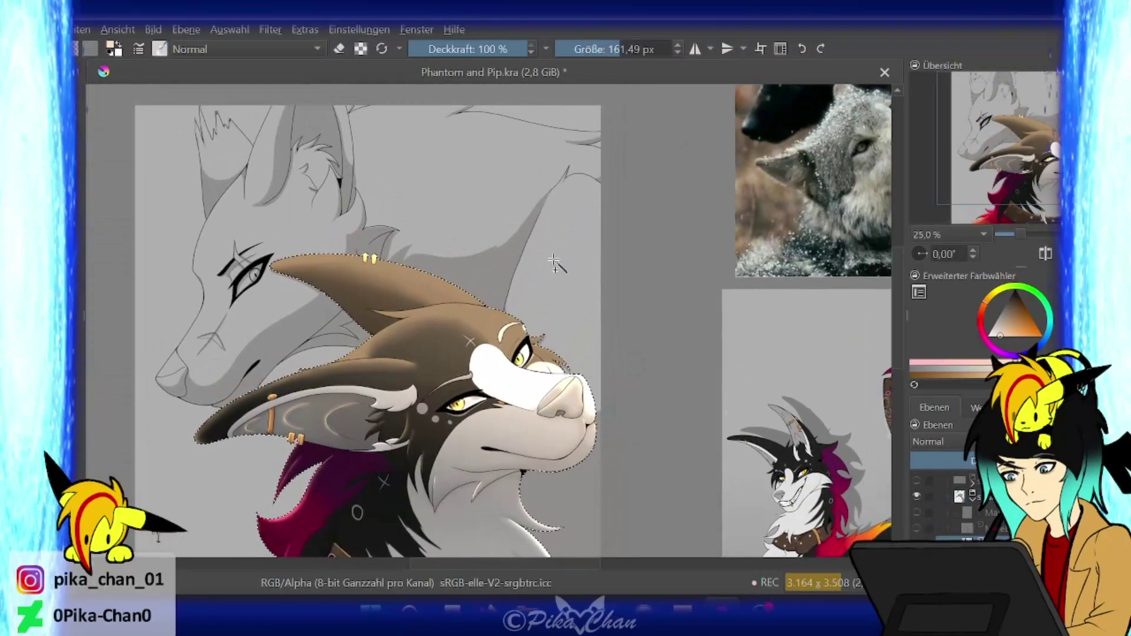
- Soften the shadow on the rear wolf's back with an 85.54 px brush and limit the selection to the rear wolf's silhouette
{"action": "scroll", "coordinate": [414, 242], "scroll_direction": "up", "scroll_amount": 1}
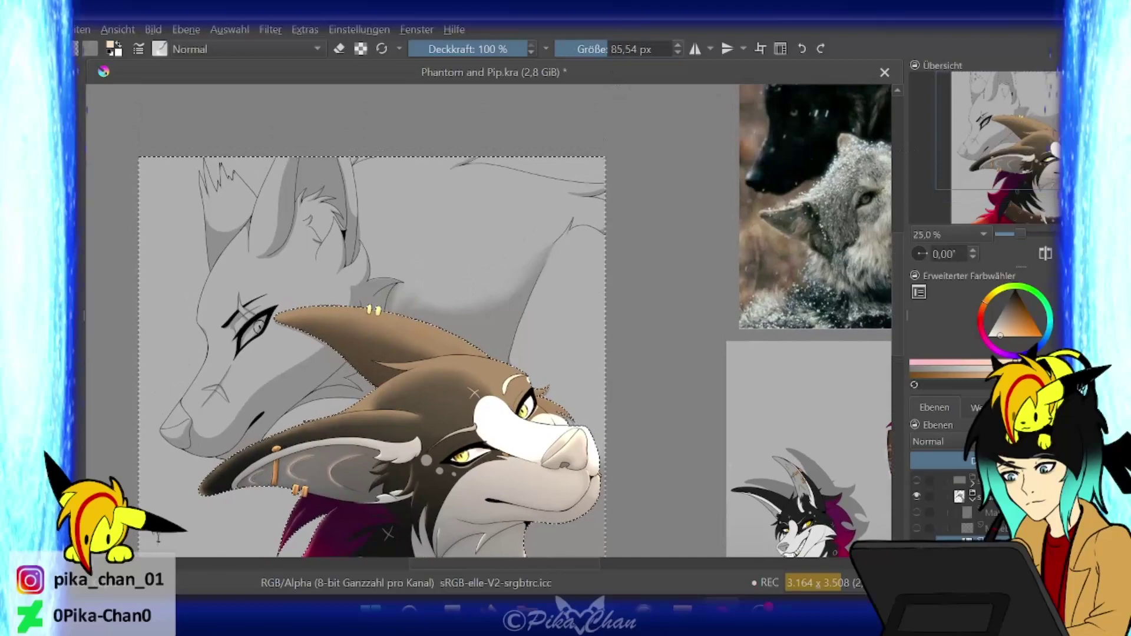
{"action": "key", "text": "q"}
{"action": "key", "text": "q"}
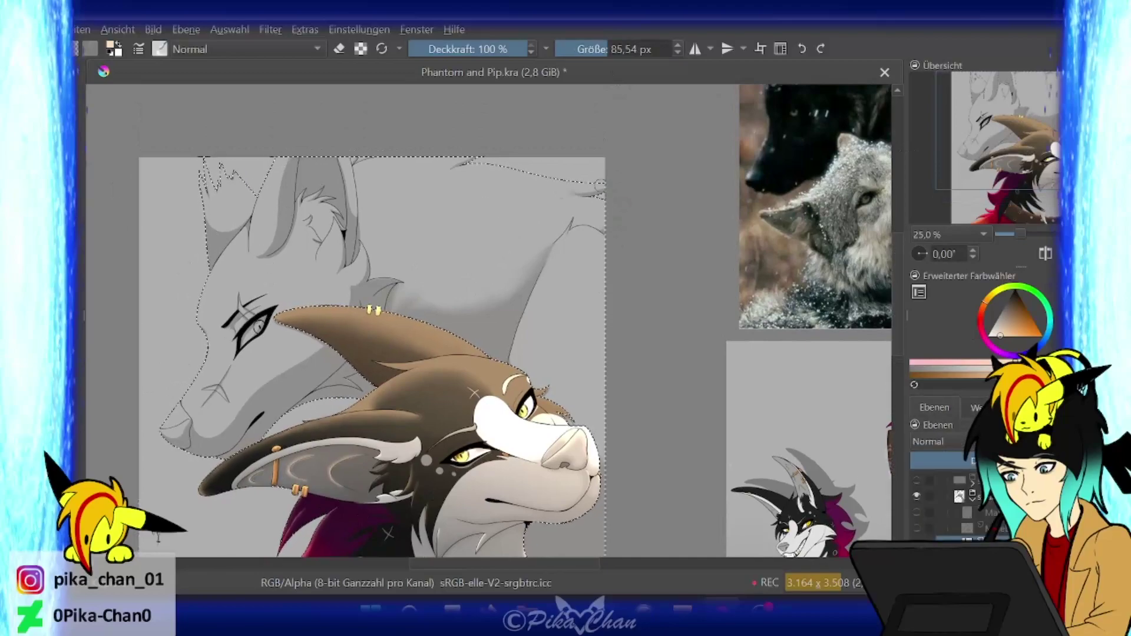